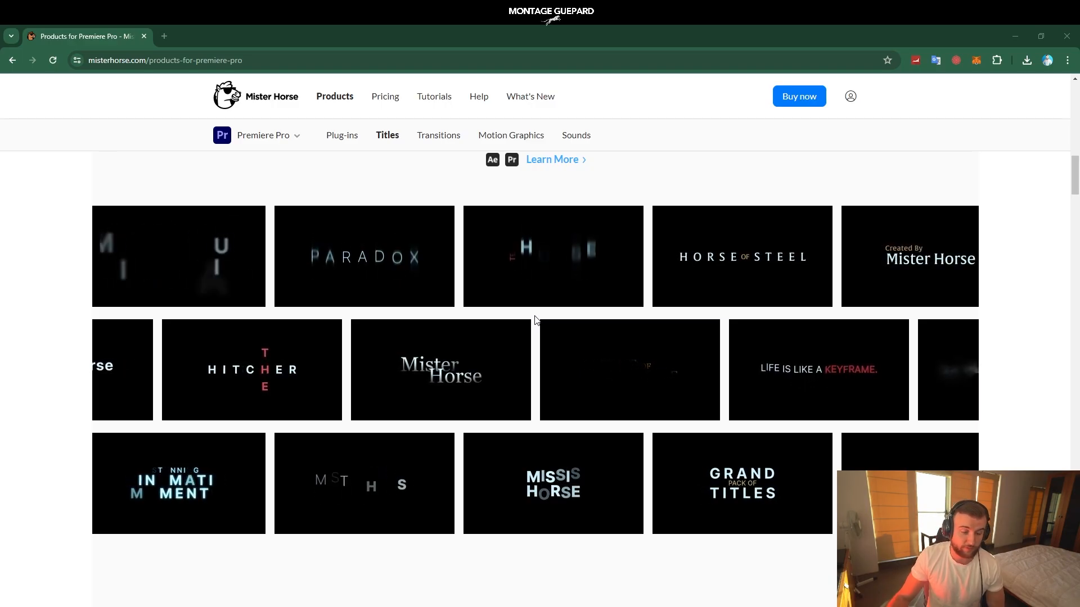
Look through the title packs and the Timers & Counters previews on the Mister Horse products page for Premiere Pro
{"action": "scroll", "coordinate": [511, 343], "scroll_direction": "down", "scroll_amount": 10}
{"action": "scroll", "coordinate": [513, 344], "scroll_direction": "down", "scroll_amount": 3}
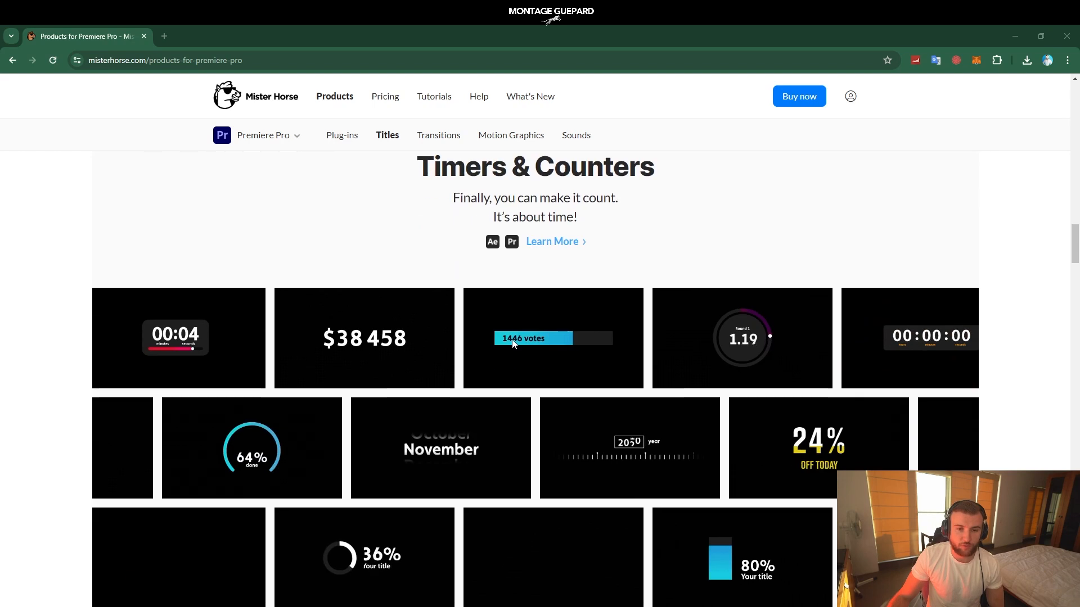
{"action": "scroll", "coordinate": [524, 305], "scroll_direction": "up", "scroll_amount": 1}
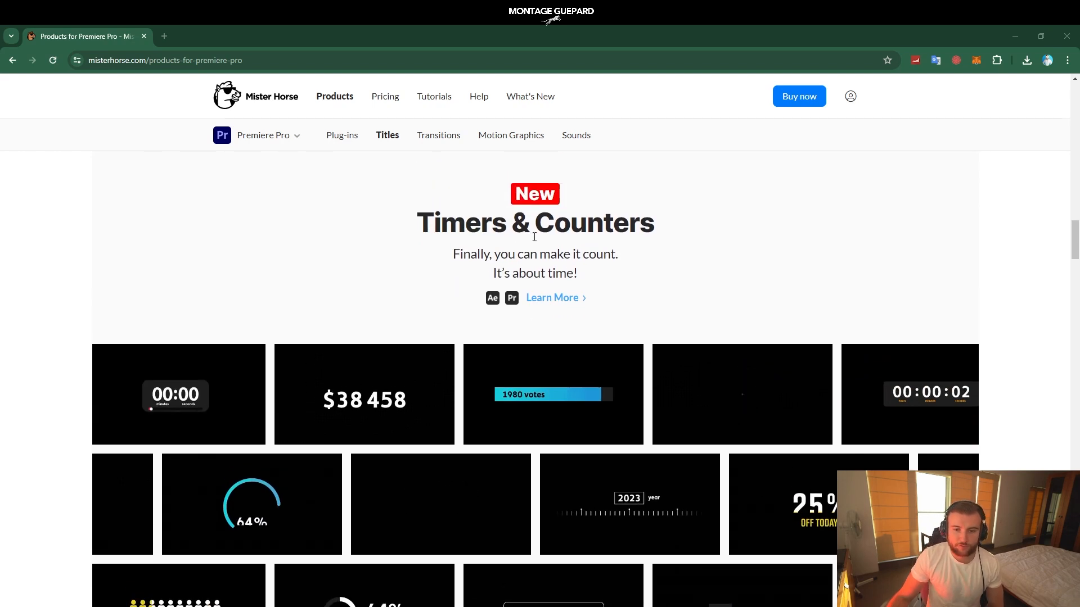
{"action": "scroll", "coordinate": [458, 357], "scroll_direction": "down", "scroll_amount": 3}
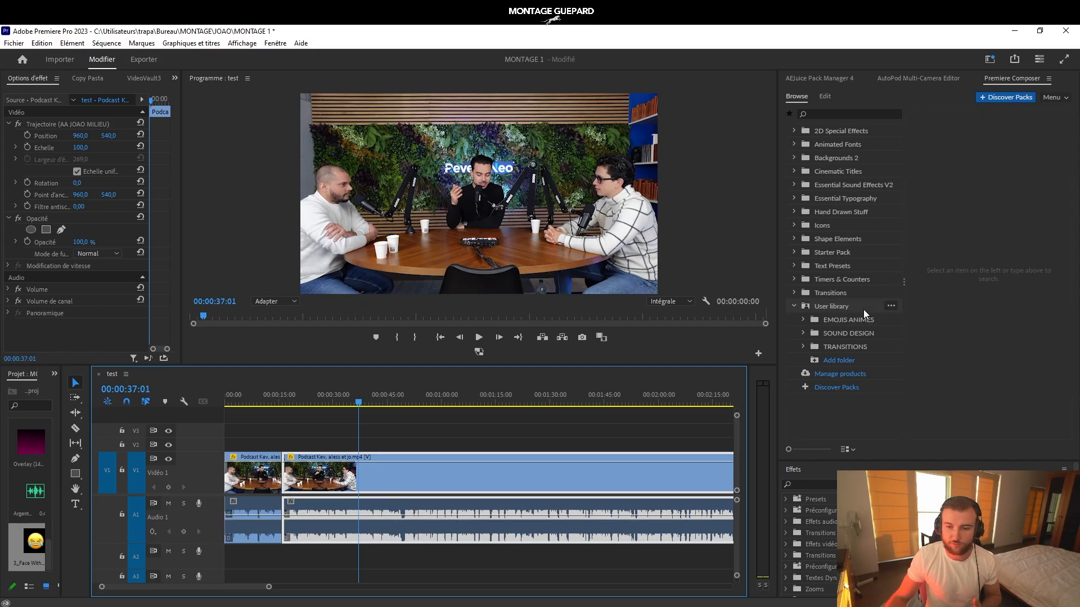
Browse the SOUND DESIGN folder in the user library and search it for "argent", finally clearing the search
{"action": "left_click", "coordinate": [849, 333]}
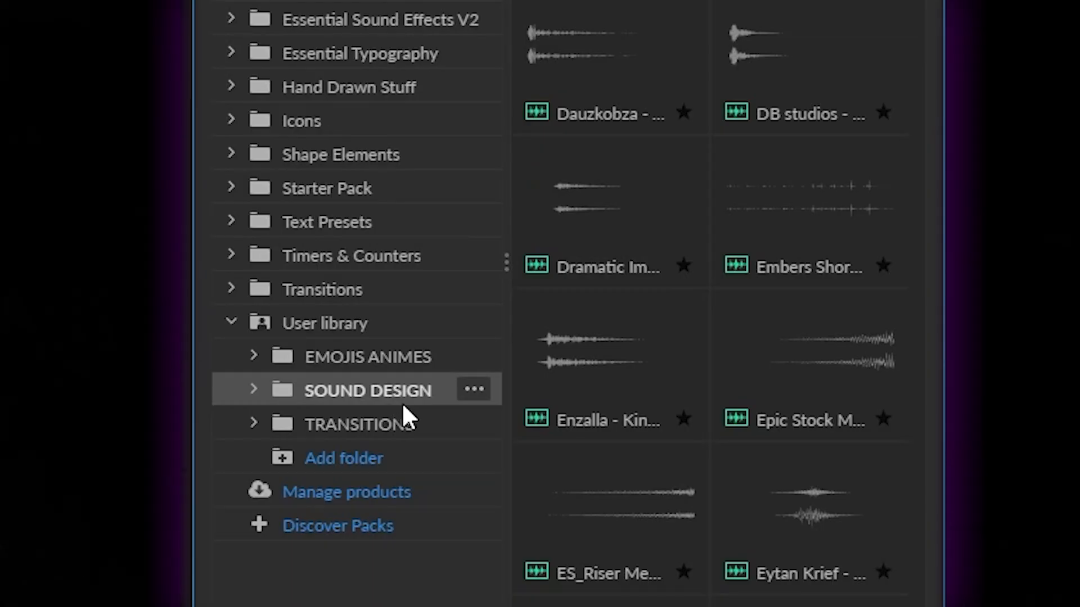
{"action": "scroll", "coordinate": [699, 271], "scroll_direction": "down", "scroll_amount": 15}
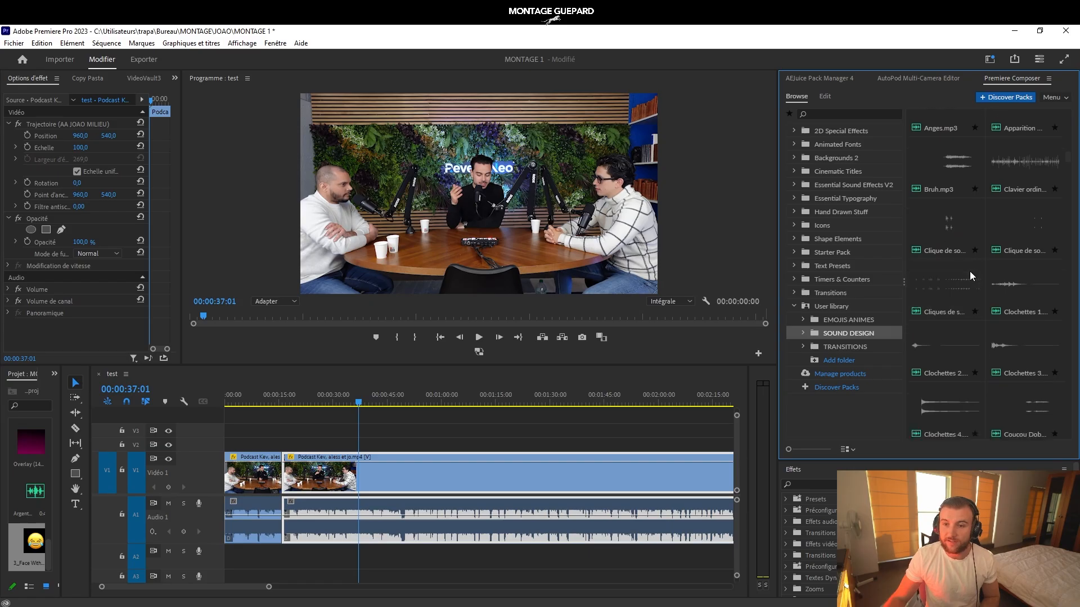
{"action": "scroll", "coordinate": [969, 275], "scroll_direction": "down", "scroll_amount": 4}
{"action": "left_click", "coordinate": [837, 111]}
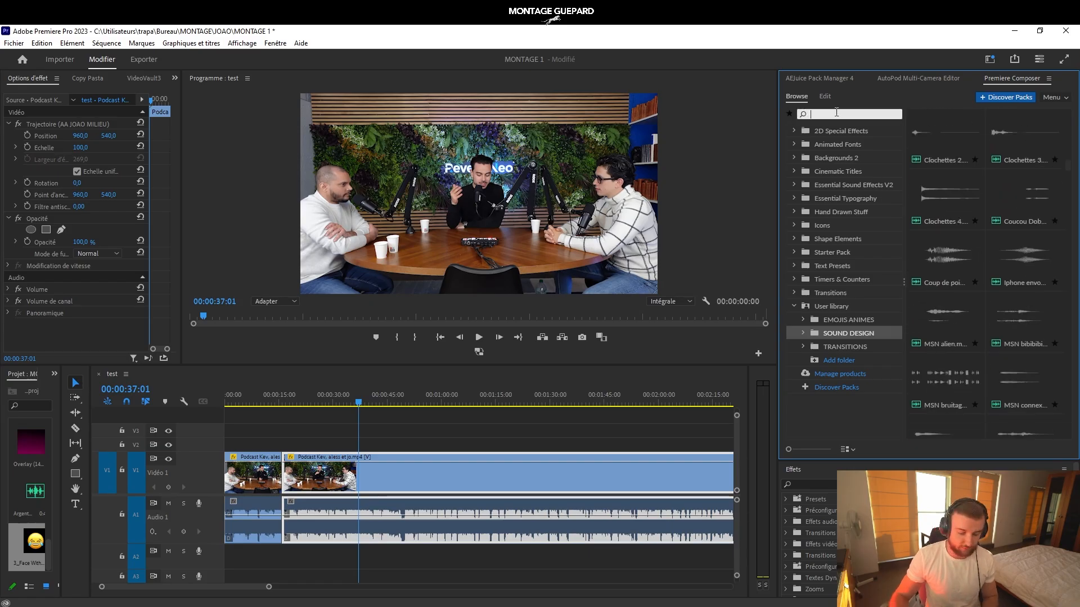
{"action": "type", "text": "argent"}
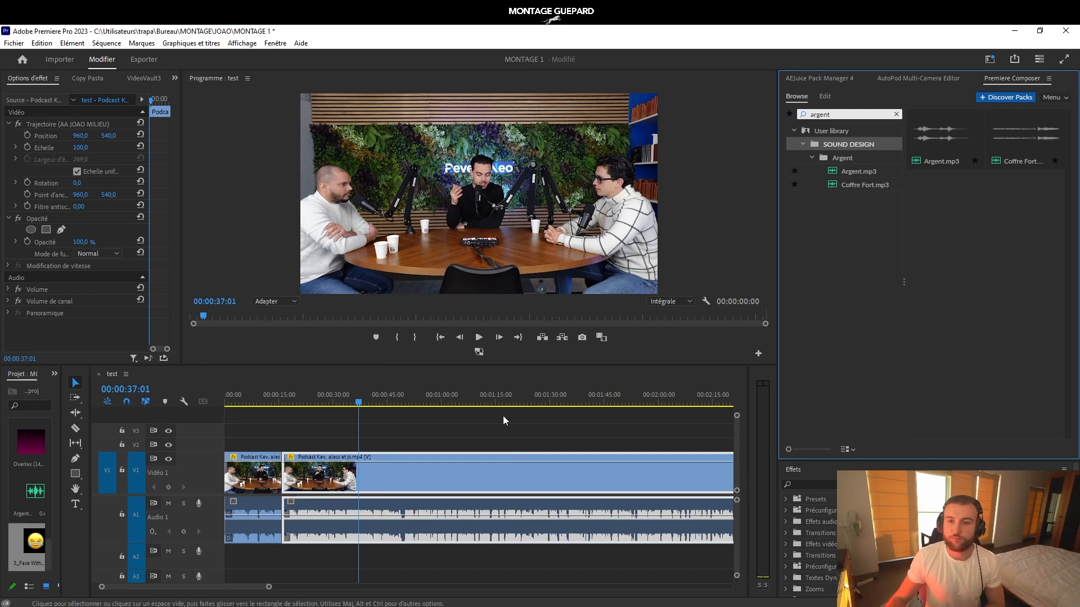
{"action": "left_click", "coordinate": [896, 115]}
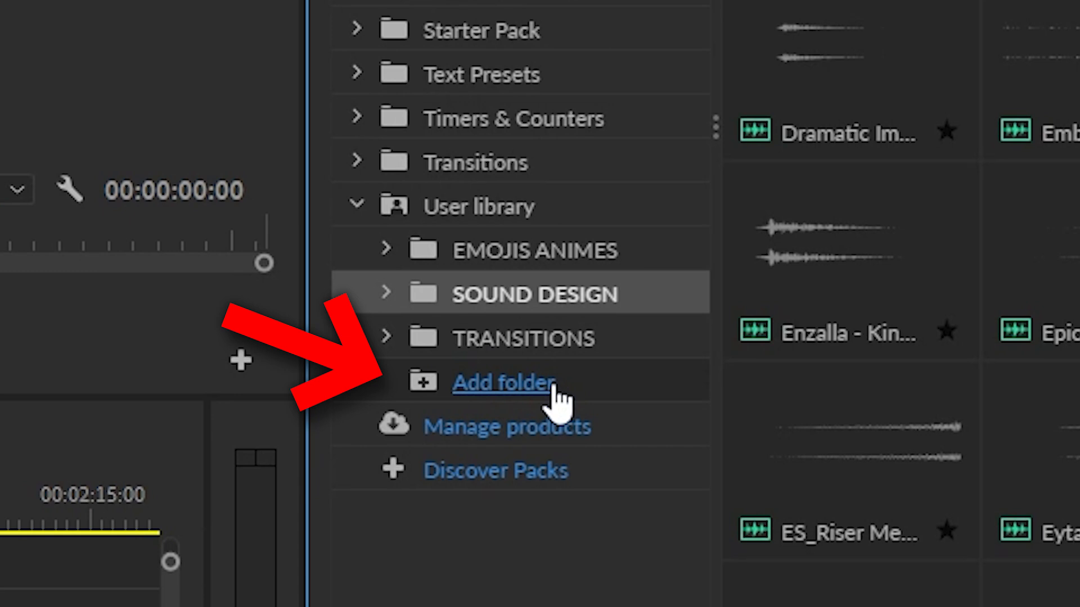
Add the BACKGROUNDS folder from MONTAGE\TEMPLATE\FICHIERS to the user library, storing its previews inside that folder
{"action": "left_click", "coordinate": [554, 385]}
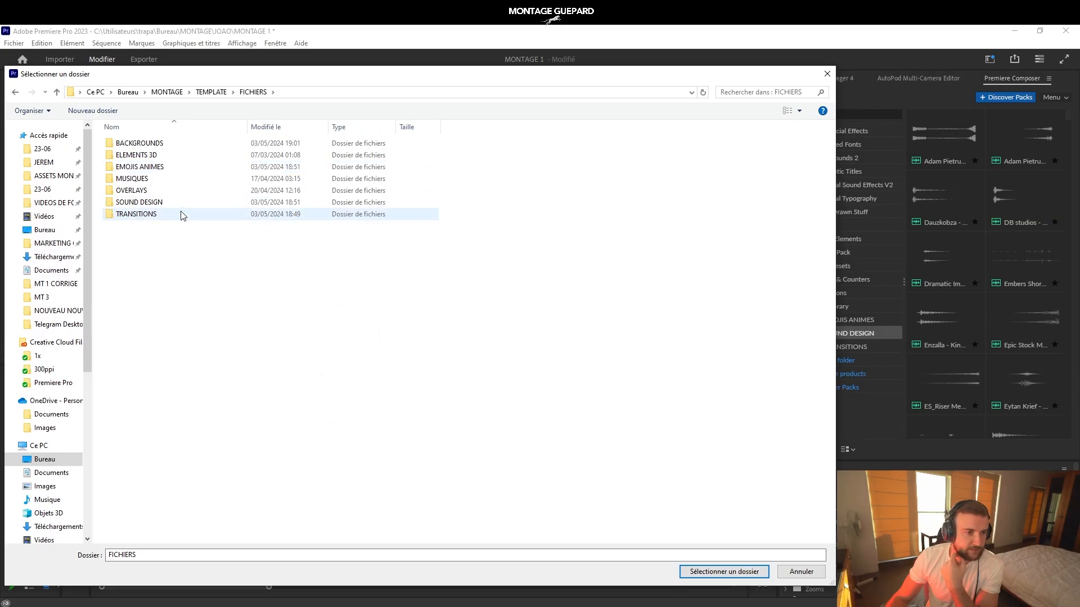
{"action": "left_click", "coordinate": [170, 145]}
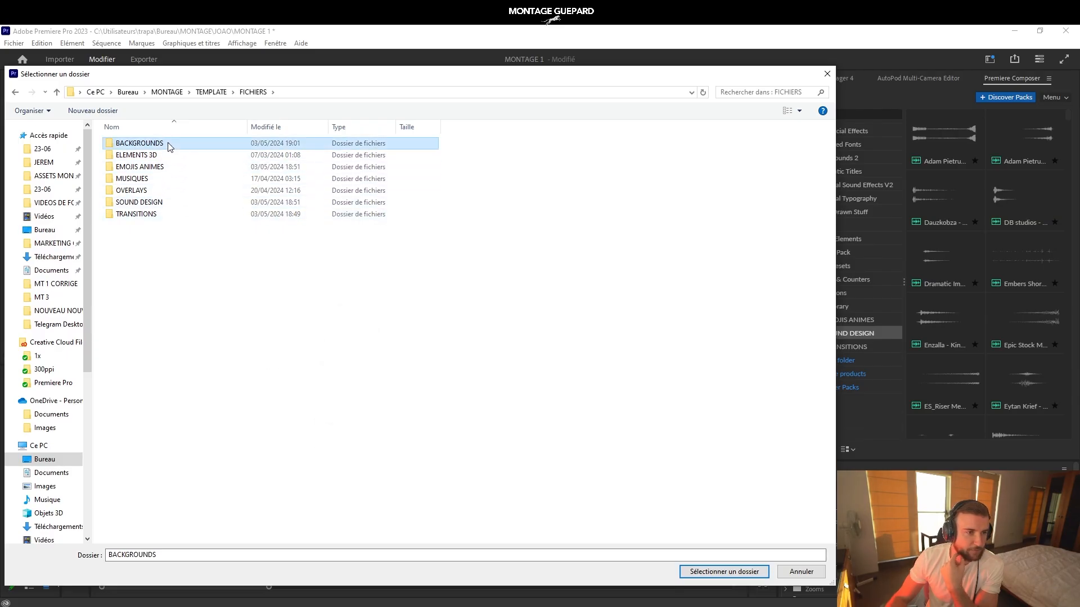
{"action": "left_click", "coordinate": [729, 572]}
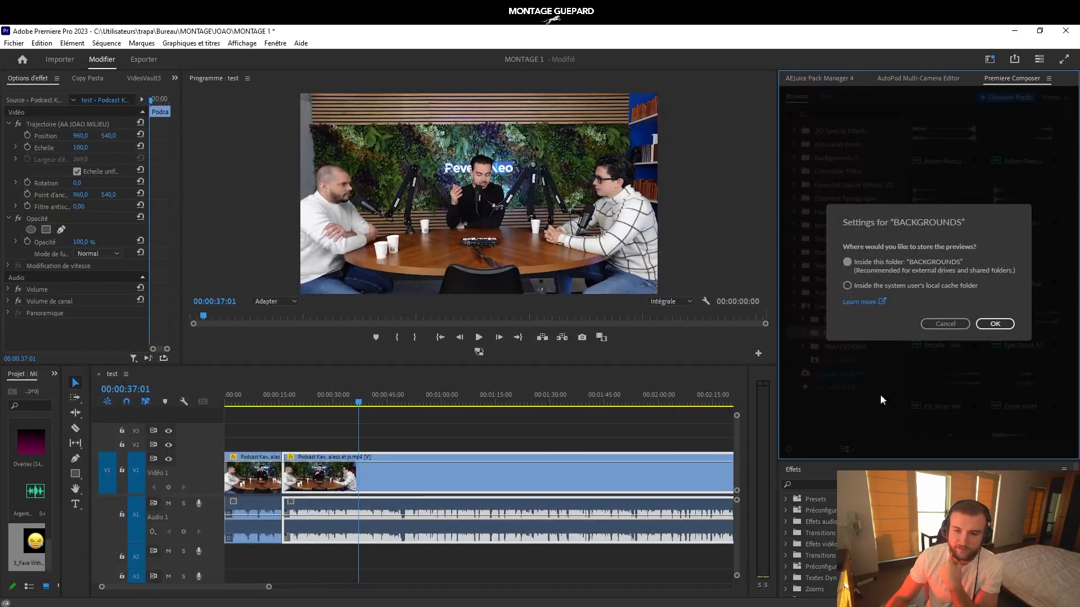
{"action": "left_click", "coordinate": [985, 324]}
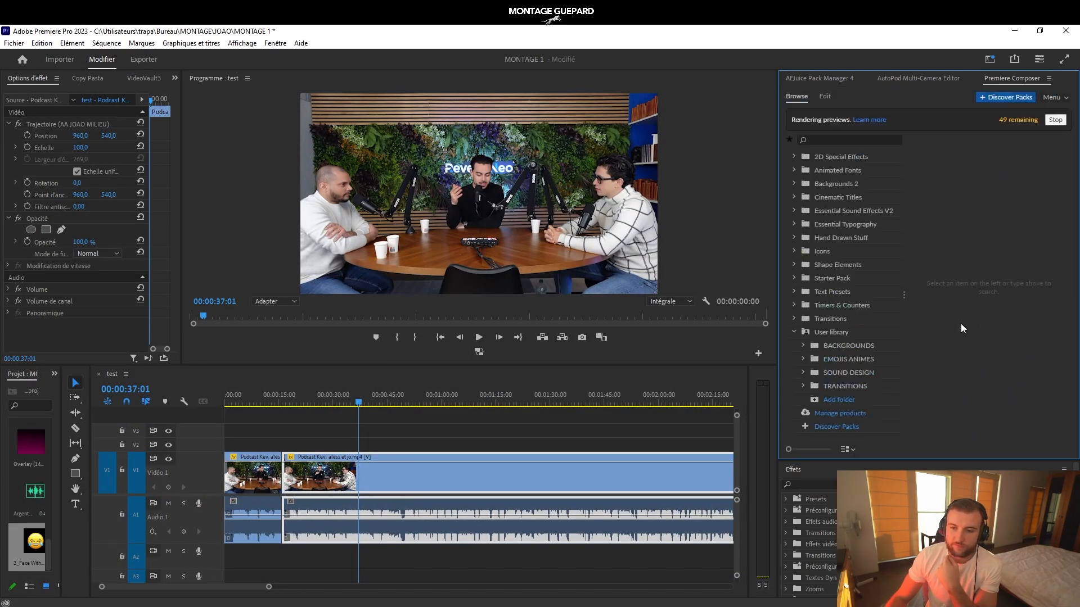
Place the Oppenheimer 1.mp4 background from the BACKGROUNDS folder on V2 above the podcast clips and preview it
{"action": "left_click", "coordinate": [858, 348]}
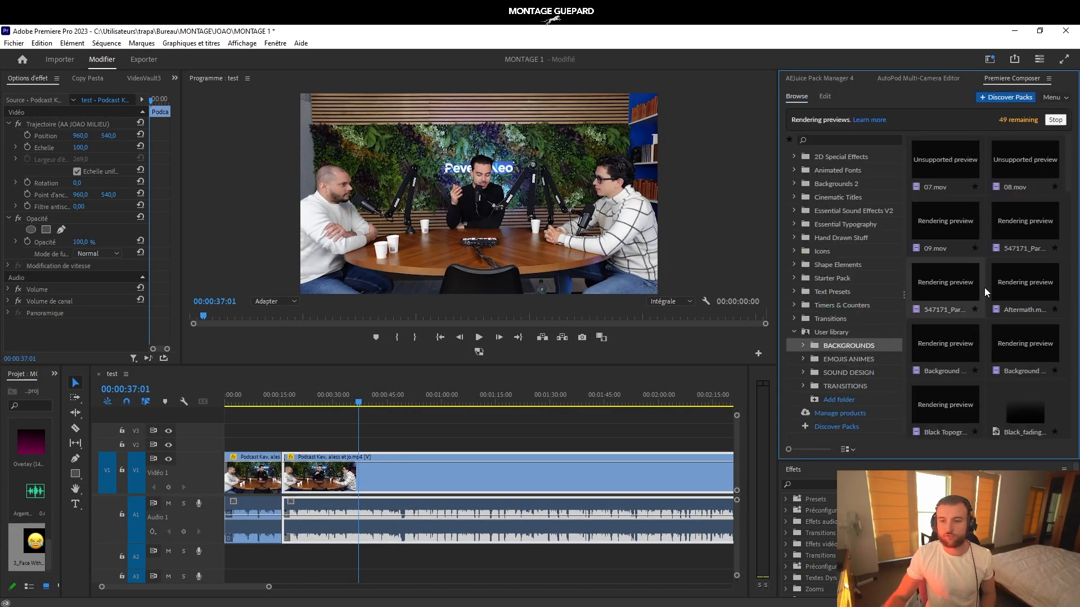
{"action": "scroll", "coordinate": [973, 292], "scroll_direction": "down", "scroll_amount": 7}
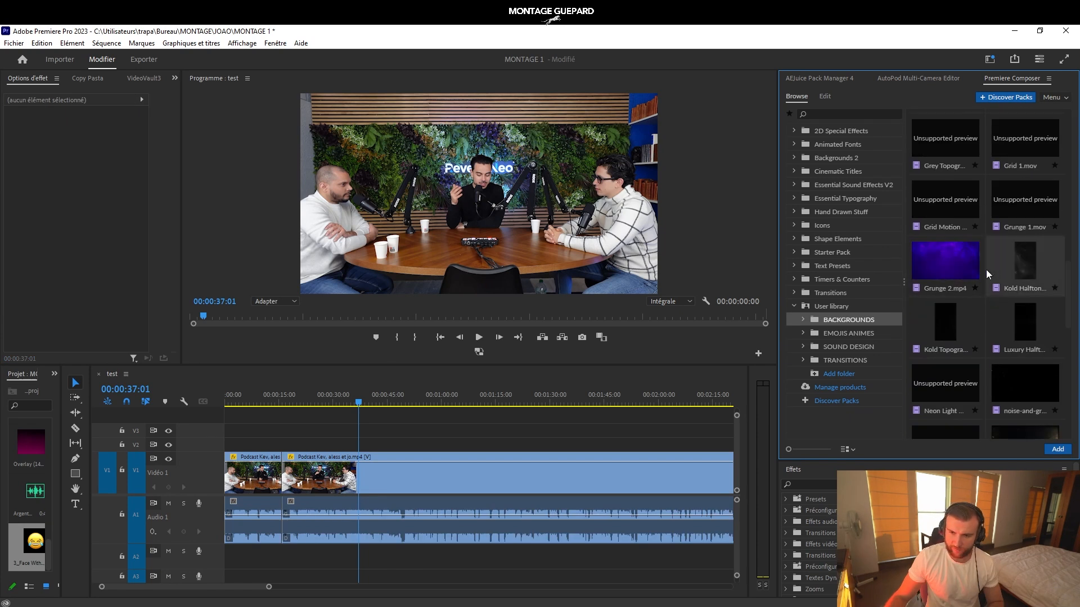
{"action": "scroll", "coordinate": [1004, 244], "scroll_direction": "down", "scroll_amount": 3}
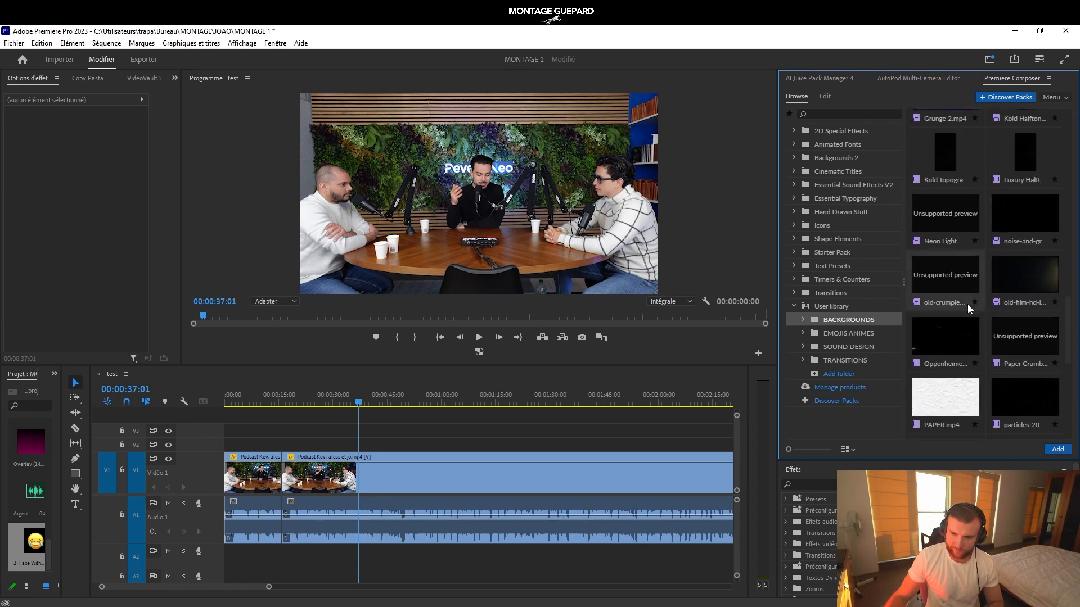
{"action": "scroll", "coordinate": [967, 305], "scroll_direction": "down", "scroll_amount": 2}
{"action": "left_click_drag", "start_coordinate": [950, 236], "coordinate": [292, 450]}
{"action": "key", "text": "="}
{"action": "scroll", "coordinate": [291, 455], "scroll_direction": "up", "scroll_amount": 3}
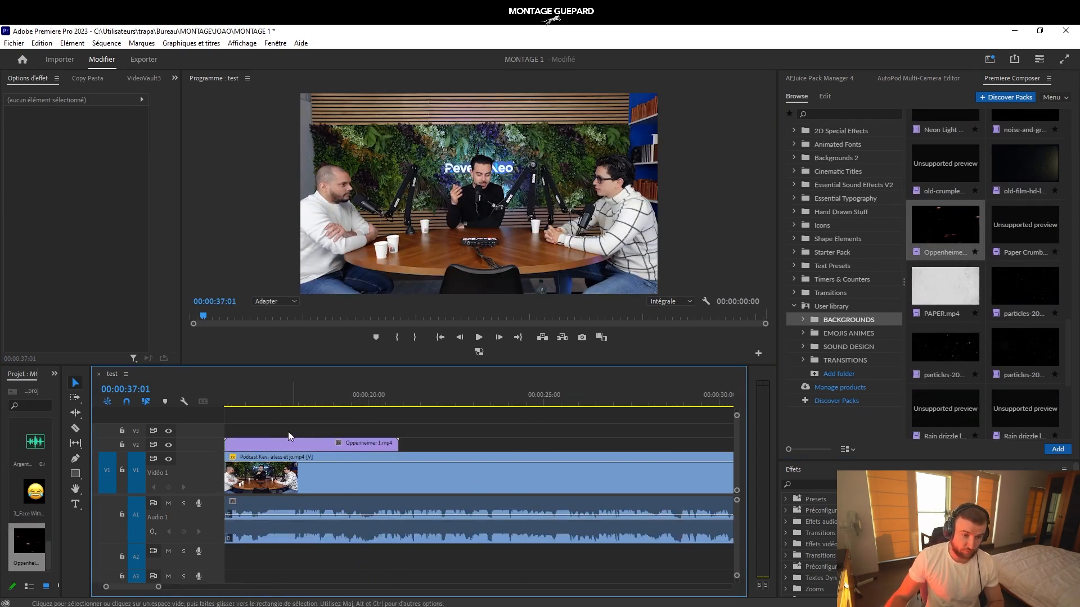
{"action": "scroll", "coordinate": [290, 436], "scroll_direction": "up", "scroll_amount": 3}
{"action": "left_click_drag", "start_coordinate": [371, 403], "coordinate": [395, 404]}
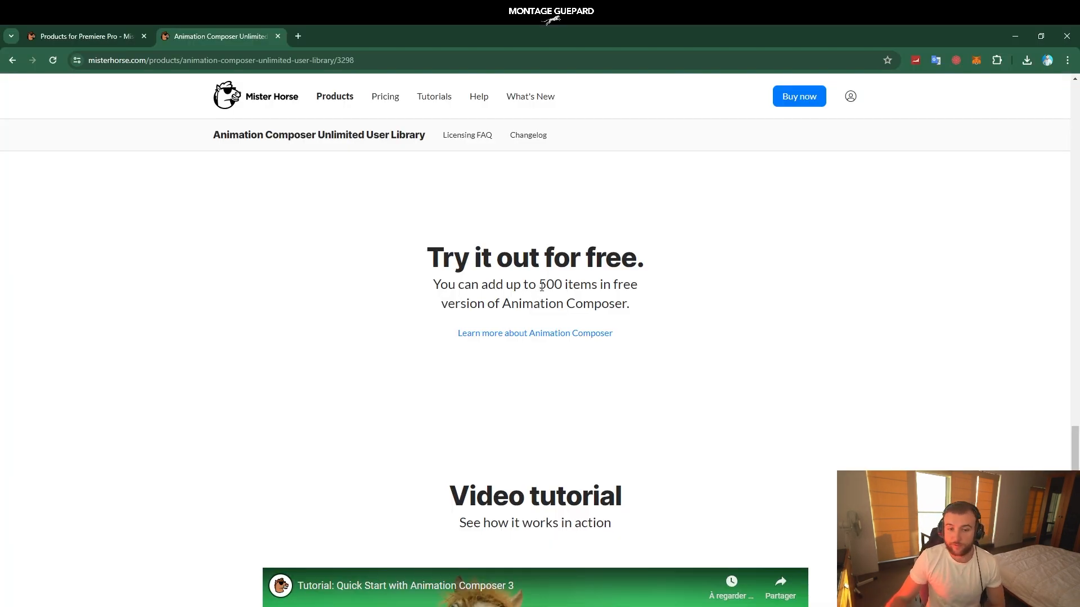
Open the Mister Horse pricing page in the browser and review the available plans
{"action": "left_click", "coordinate": [799, 97]}
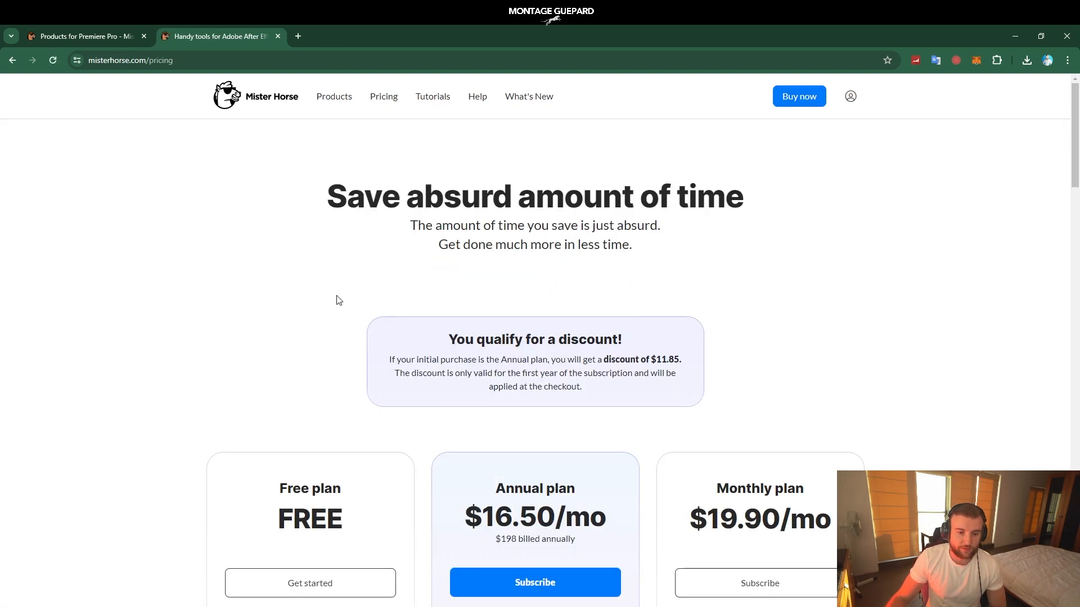
{"action": "scroll", "coordinate": [339, 300], "scroll_direction": "down", "scroll_amount": 3}
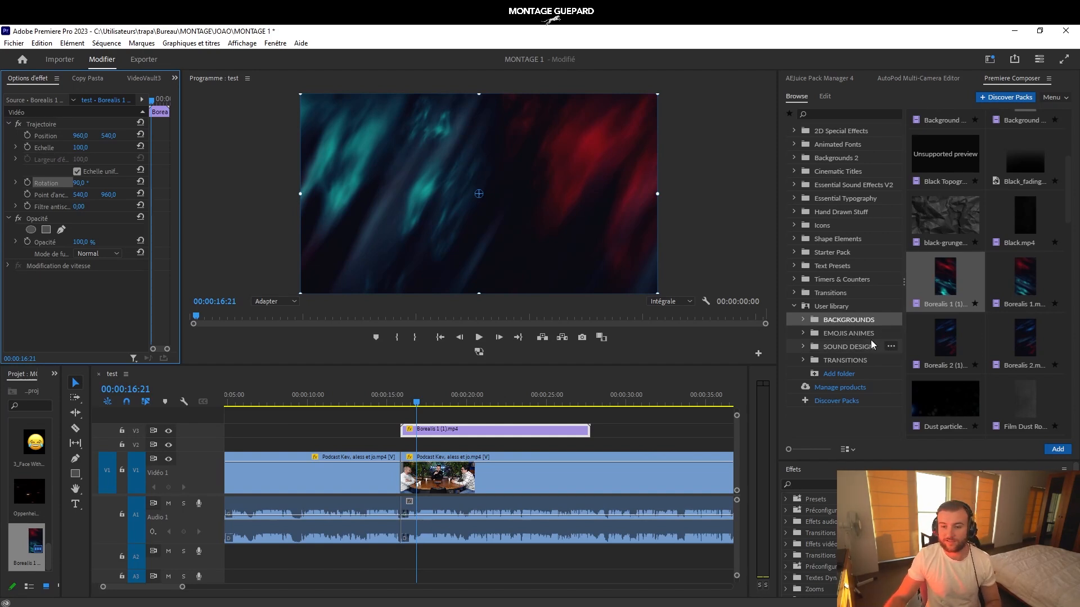
In Premiere Pro, look through the clips in the user library's TRANSITIONS folder
{"action": "left_click", "coordinate": [855, 362]}
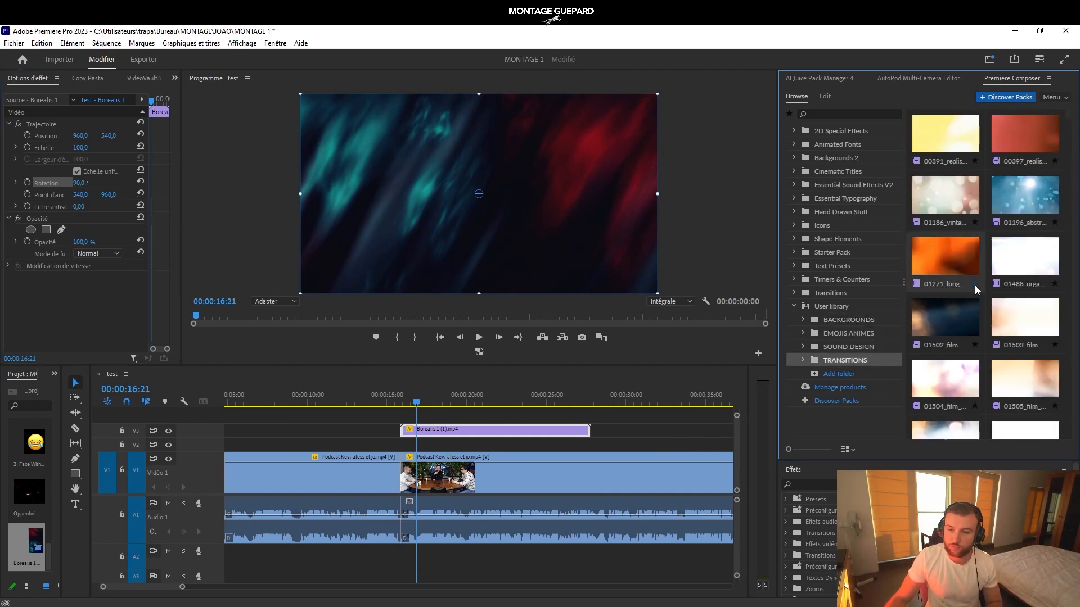
{"action": "scroll", "coordinate": [963, 304], "scroll_direction": "down", "scroll_amount": 3}
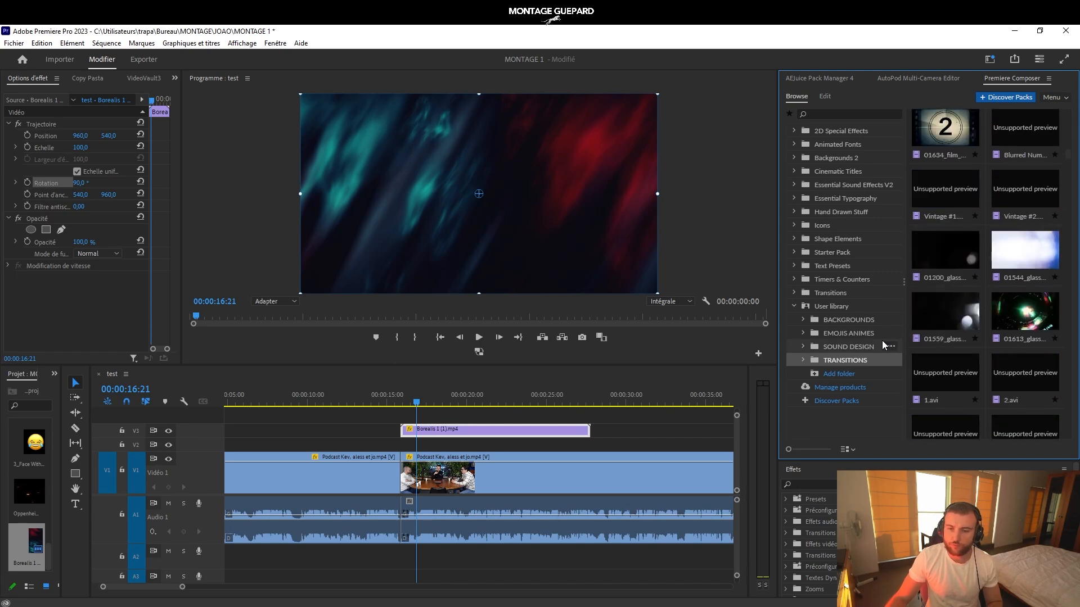
{"action": "scroll", "coordinate": [966, 343], "scroll_direction": "down", "scroll_amount": 5}
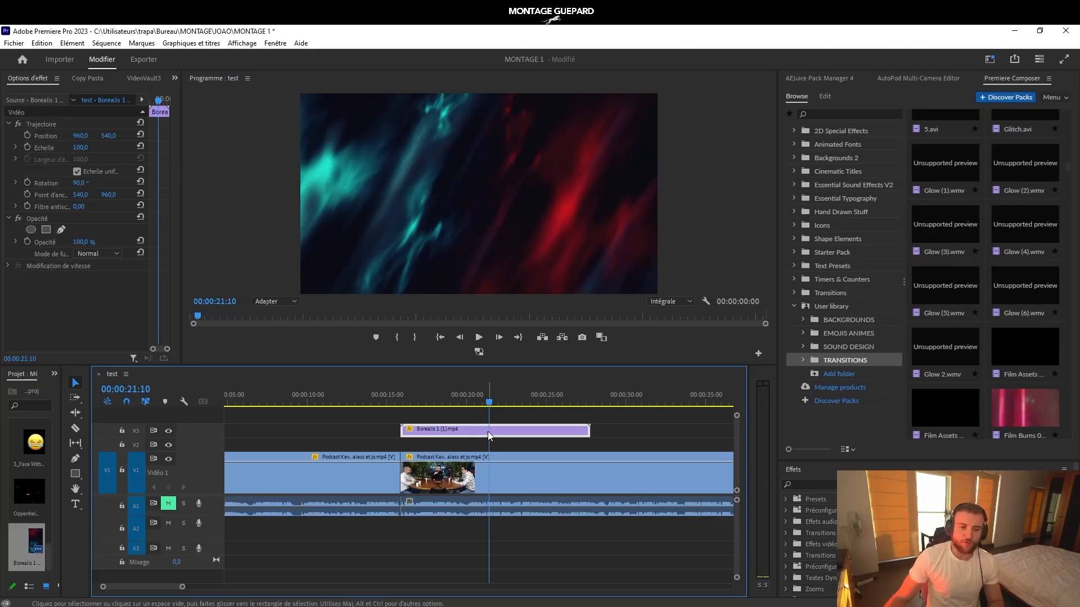
Cut the Borealis 1 clip at 00:00:21:10, delete its remainder and fit the kept part on V1 between the two podcast clips
{"action": "key", "text": "ctrl+k"}
{"action": "key", "text": "Delete"}
{"action": "left_click_drag", "start_coordinate": [511, 431], "coordinate": [422, 445]}
{"action": "left_click", "coordinate": [541, 477]}
{"action": "key", "text": "a"}
{"action": "left_click_drag", "start_coordinate": [574, 482], "coordinate": [562, 482]}
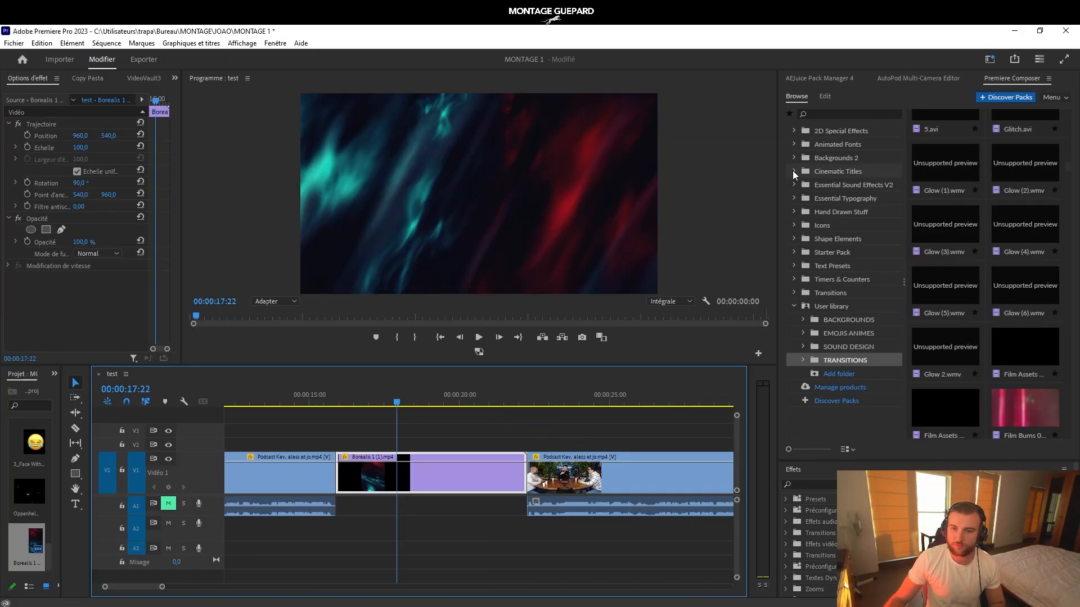
Place the centered 2-Line Position 01 preset from Cinematic Titles on V2, starting with the Borealis clip
{"action": "left_click", "coordinate": [838, 170]}
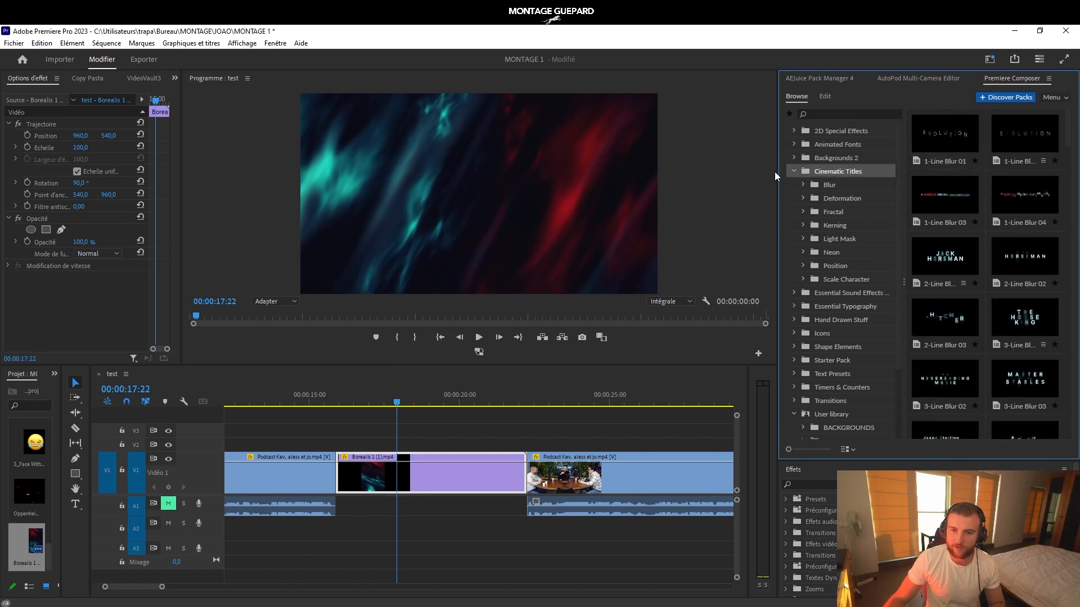
{"action": "left_click_drag", "start_coordinate": [777, 173], "coordinate": [676, 177]}
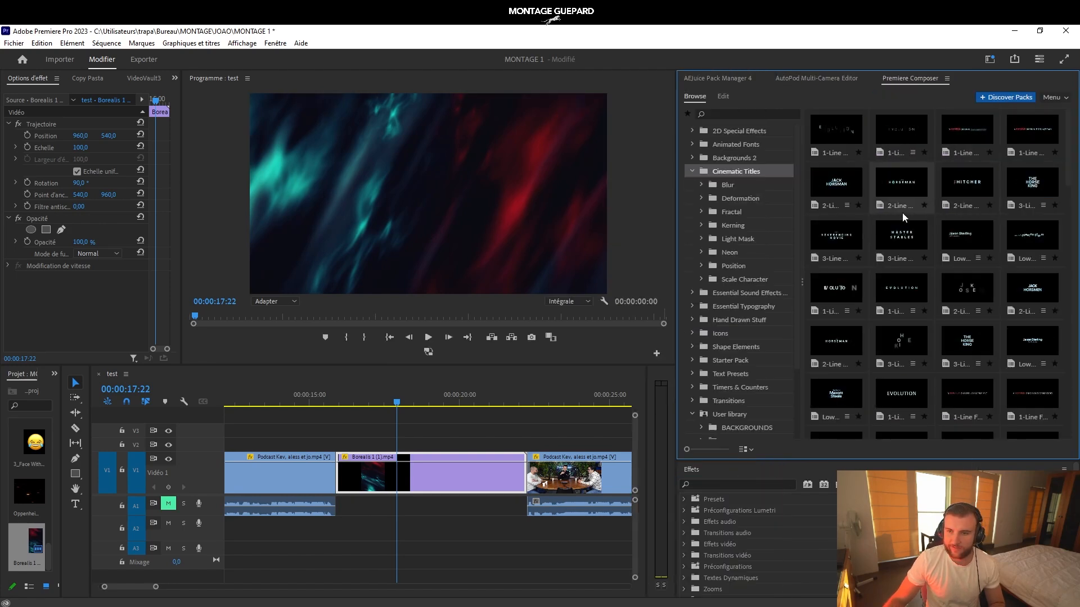
{"action": "scroll", "coordinate": [933, 292], "scroll_direction": "down", "scroll_amount": 4}
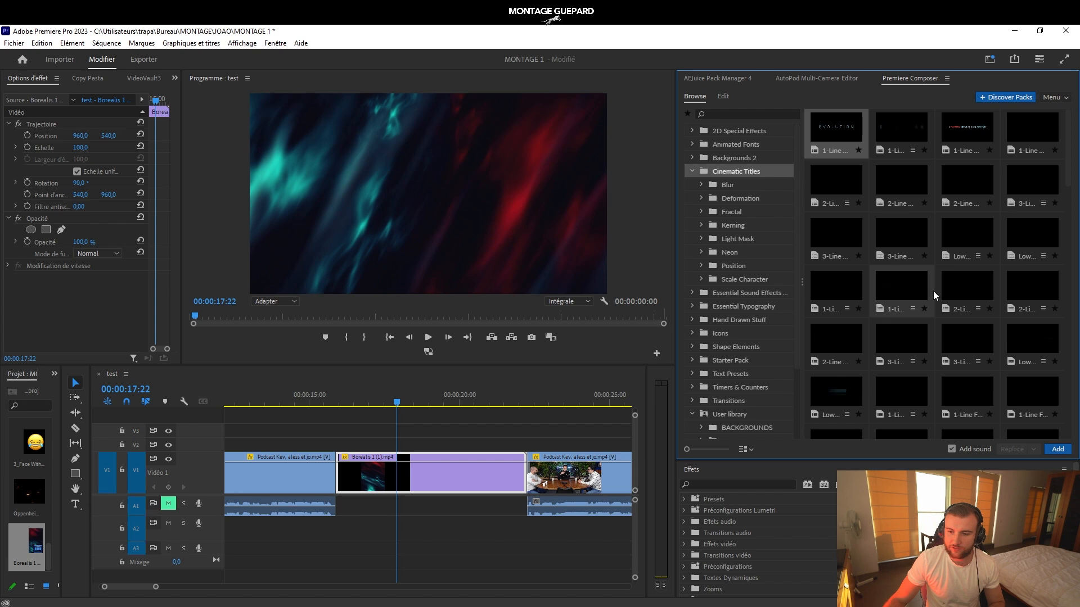
{"action": "scroll", "coordinate": [931, 264], "scroll_direction": "down", "scroll_amount": 9}
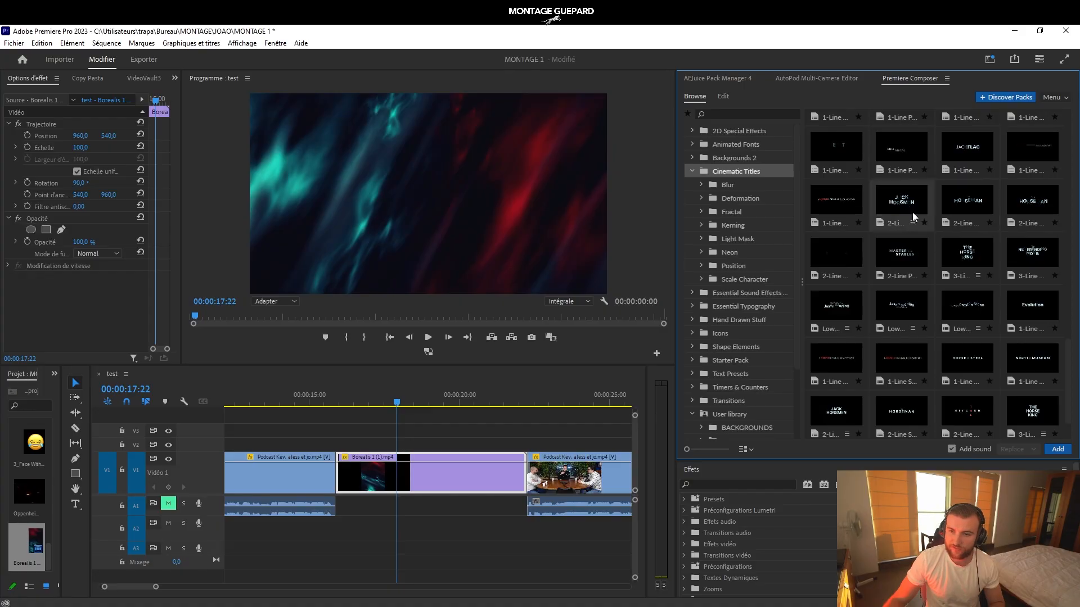
{"action": "left_click_drag", "start_coordinate": [646, 188], "coordinate": [340, 444]}
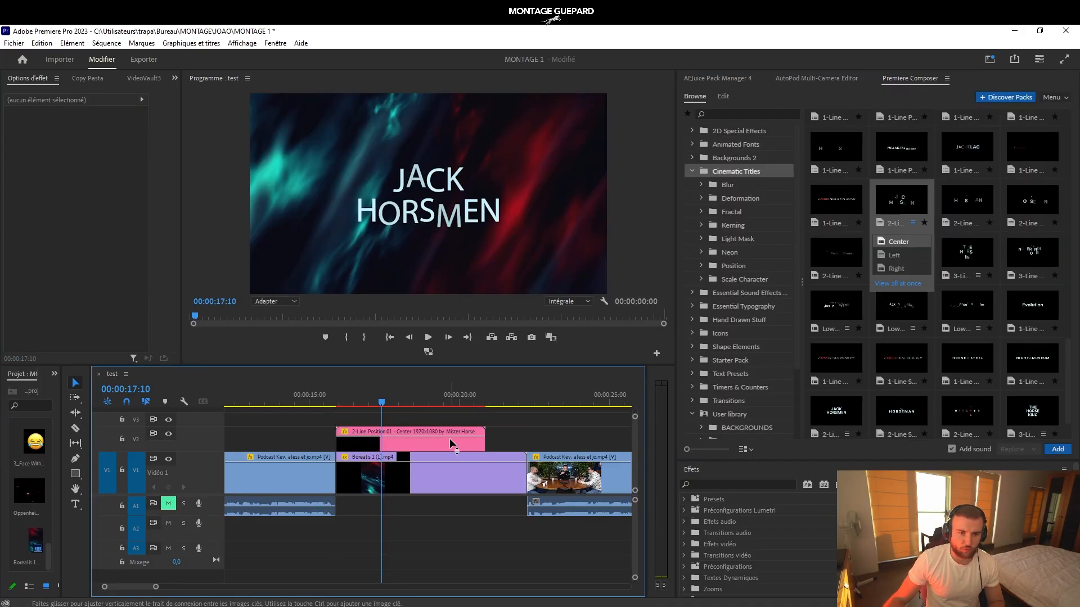
Set the font of the title's Text 1 (JACK) to Avenir LT Std in the 95 Black style
{"action": "left_click", "coordinate": [448, 437]}
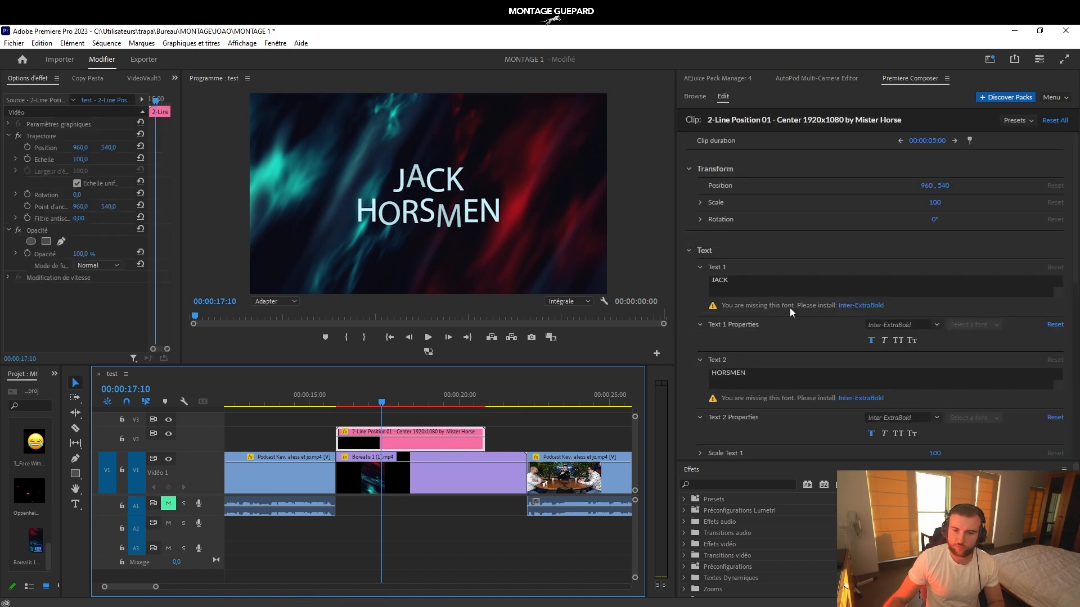
{"action": "left_click", "coordinate": [898, 325]}
{"action": "type", "text": "aven"}
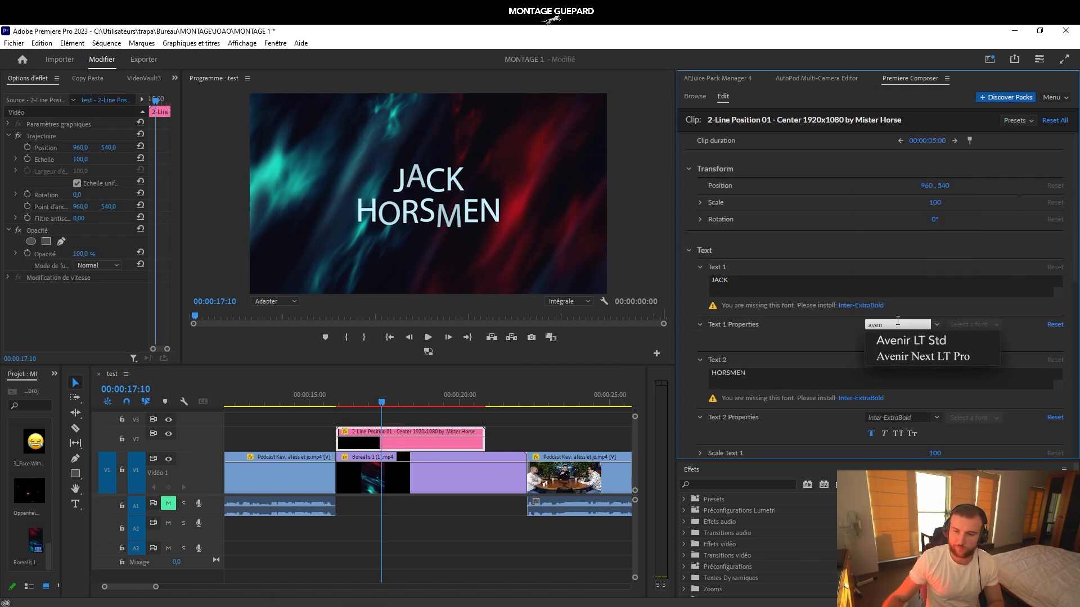
{"action": "left_click", "coordinate": [911, 340]}
{"action": "left_click", "coordinate": [974, 308]}
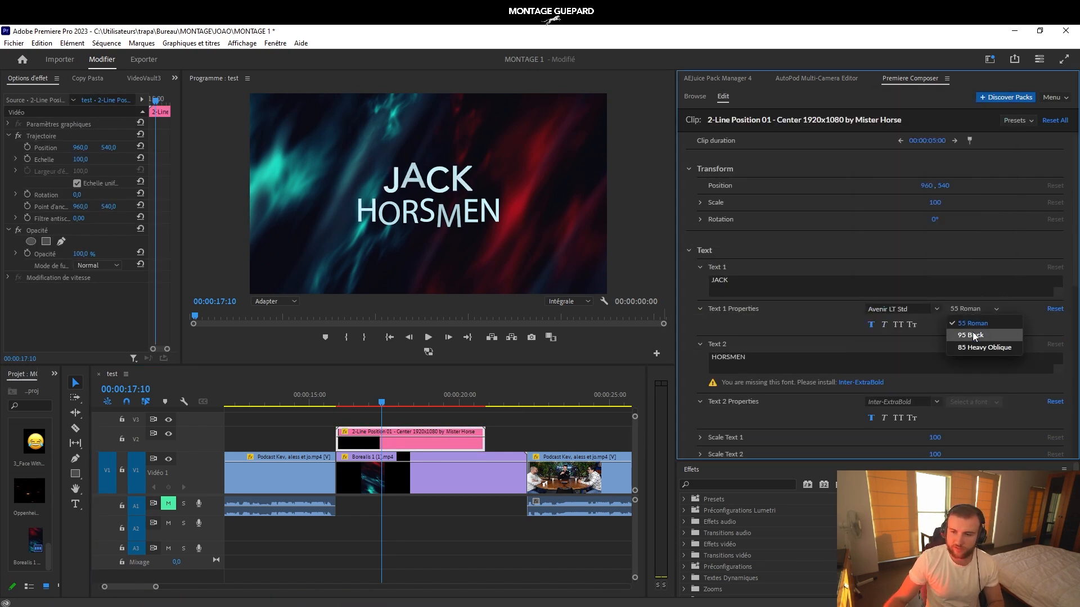
{"action": "left_click", "coordinate": [974, 335]}
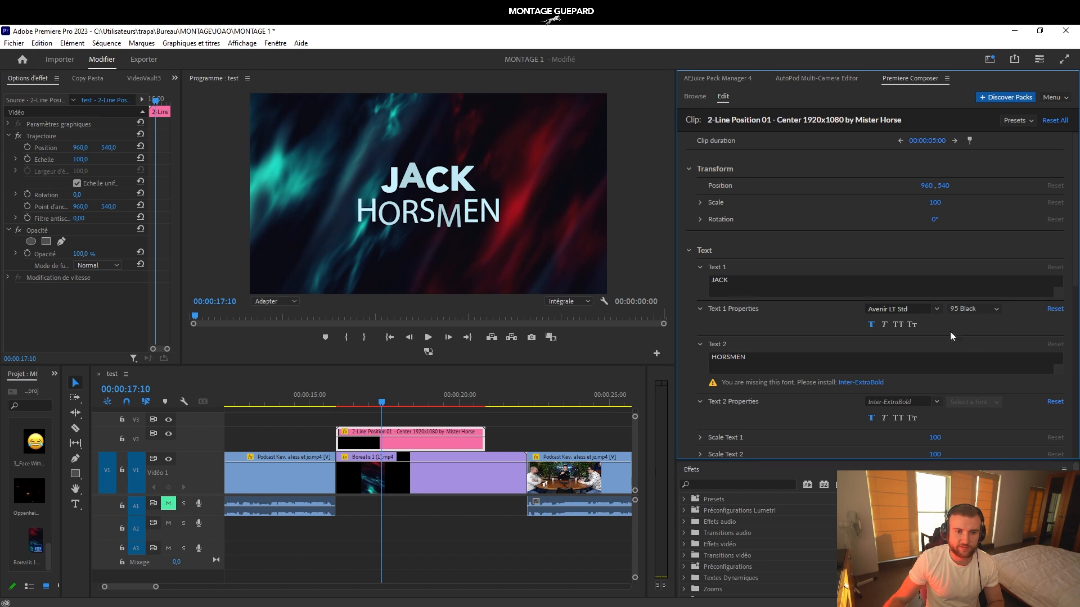
Set the font of the title's Text 2 (HORSMEN) to Avenir LT Std in the 95 Black style
{"action": "left_click", "coordinate": [908, 402]}
{"action": "type", "text": "ave"}
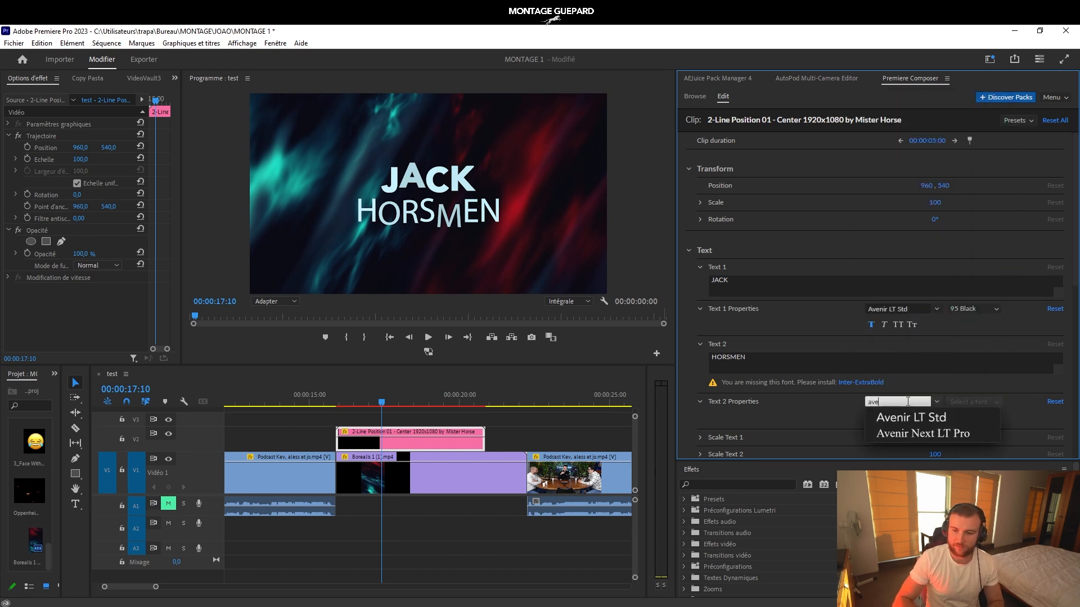
{"action": "left_click", "coordinate": [911, 417]}
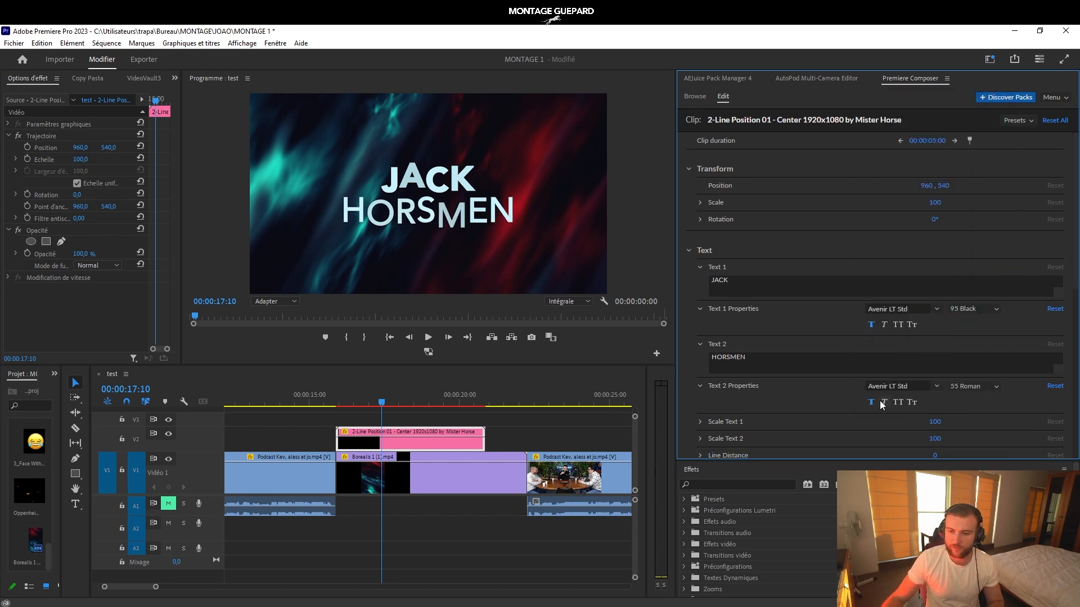
{"action": "left_click", "coordinate": [994, 386]}
{"action": "left_click", "coordinate": [980, 411]}
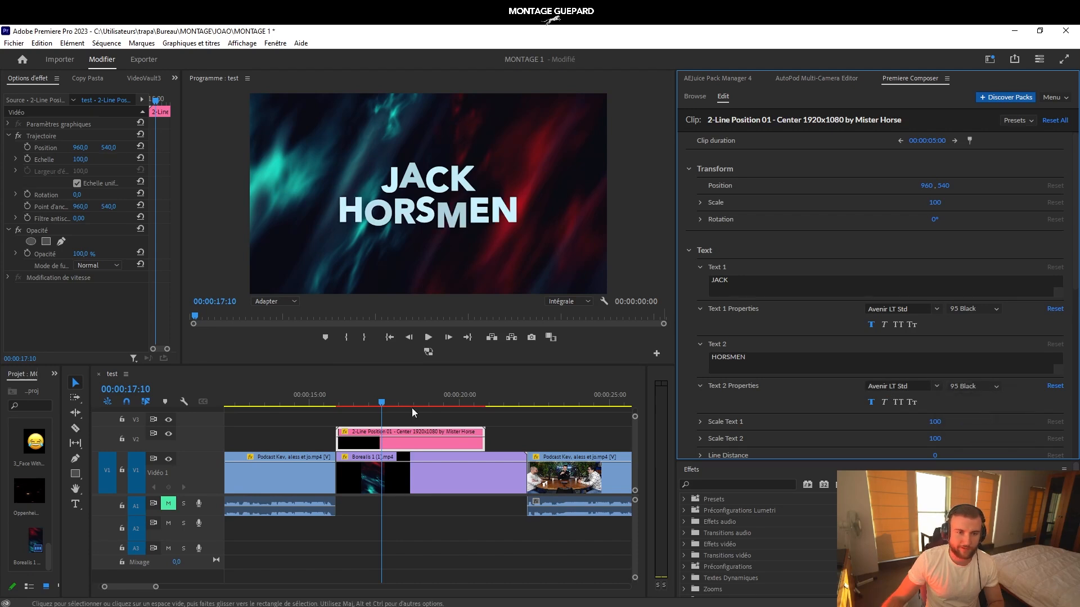
Play and scrub through the JACK HORSMEN title over the Borealis 1 clip to check its animation
{"action": "left_click_drag", "start_coordinate": [333, 402], "coordinate": [434, 406]}
{"action": "left_click", "coordinate": [341, 400]}
{"action": "key", "text": "space"}
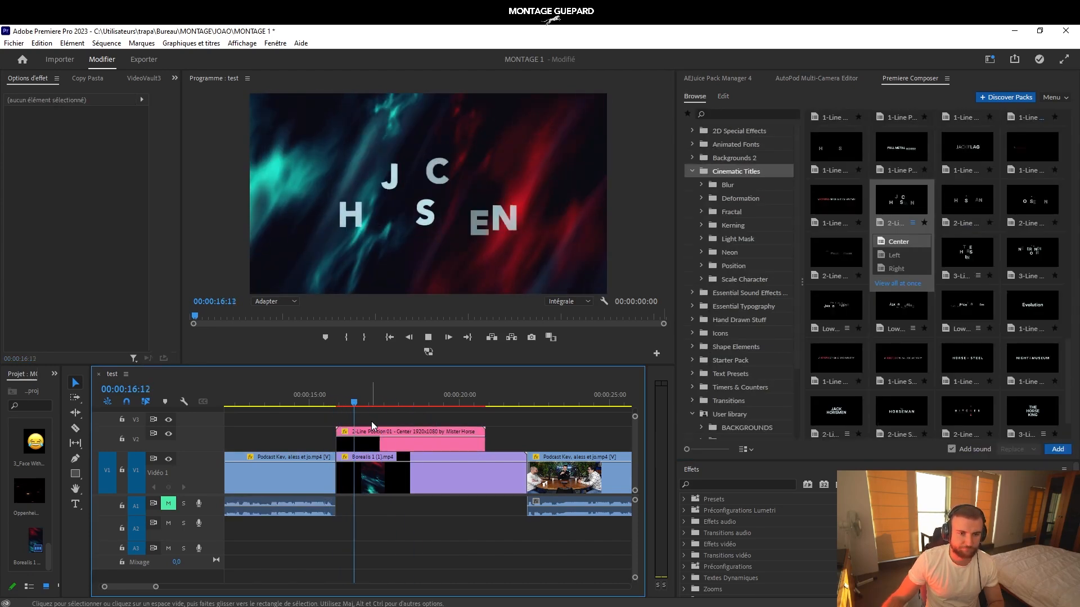
{"action": "key", "text": "space"}
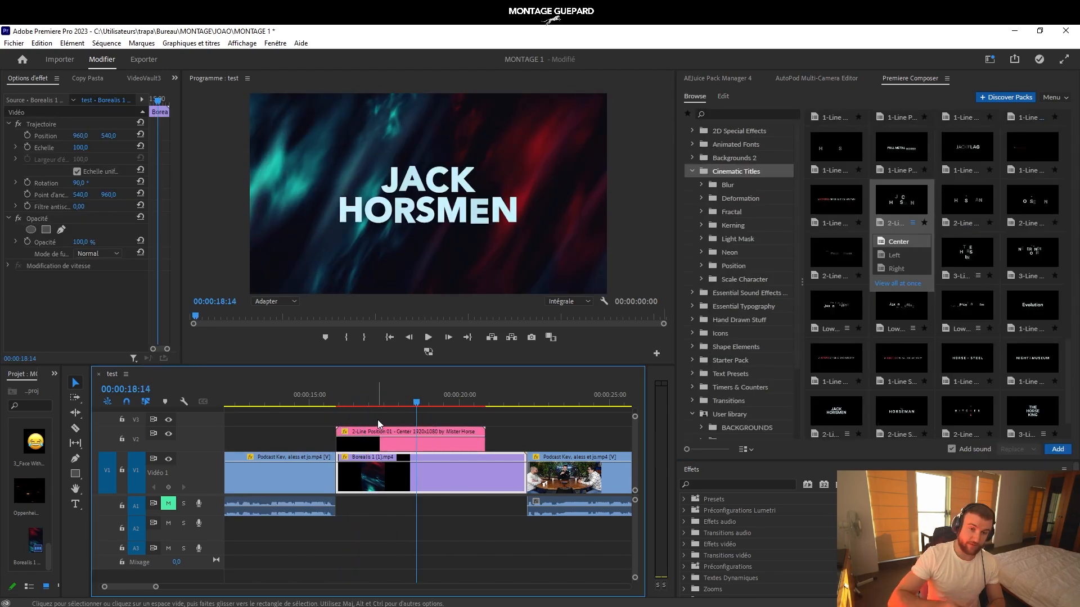
{"action": "left_click", "coordinate": [348, 404]}
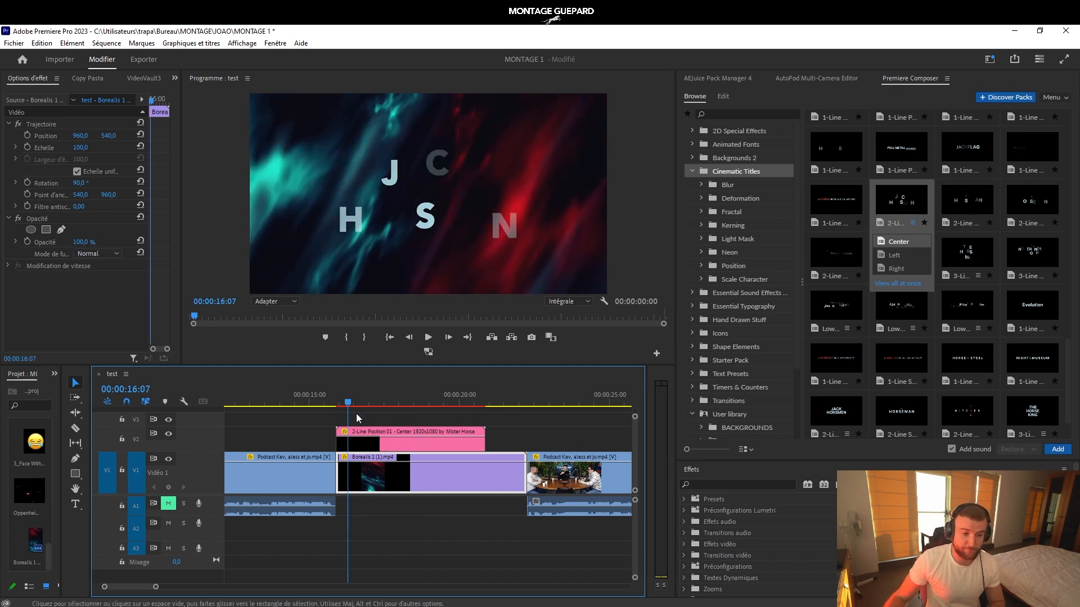
{"action": "left_click_drag", "start_coordinate": [352, 400], "coordinate": [384, 430]}
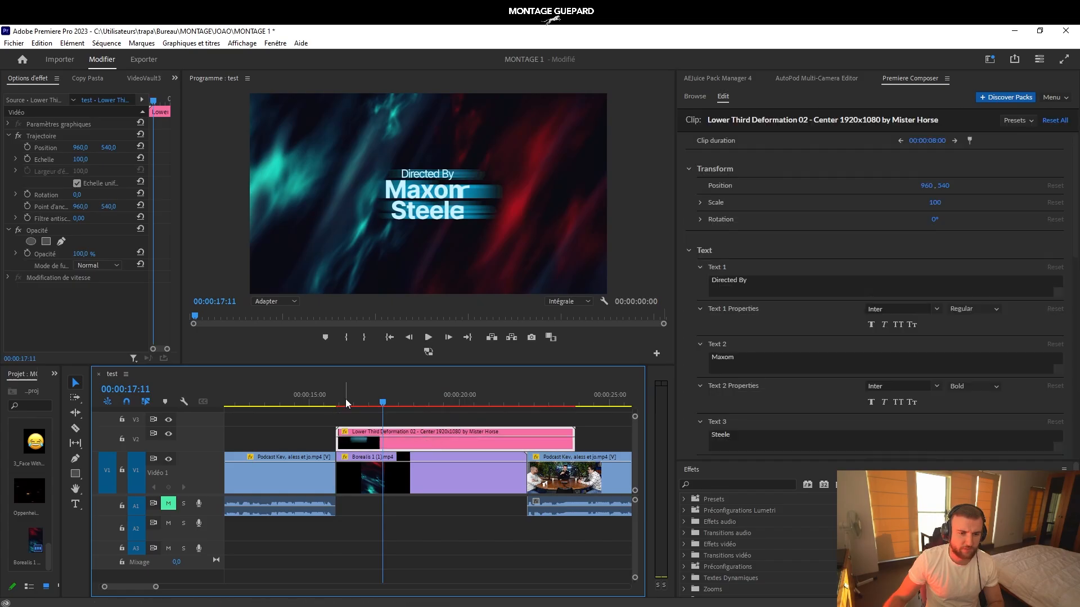
Set Text 1 of the Lower Third Deformation 02 title on V2 to "chapitre 1"
{"action": "left_click_drag", "start_coordinate": [346, 404], "coordinate": [441, 407]}
{"action": "left_click_drag", "start_coordinate": [749, 281], "coordinate": [655, 282]}
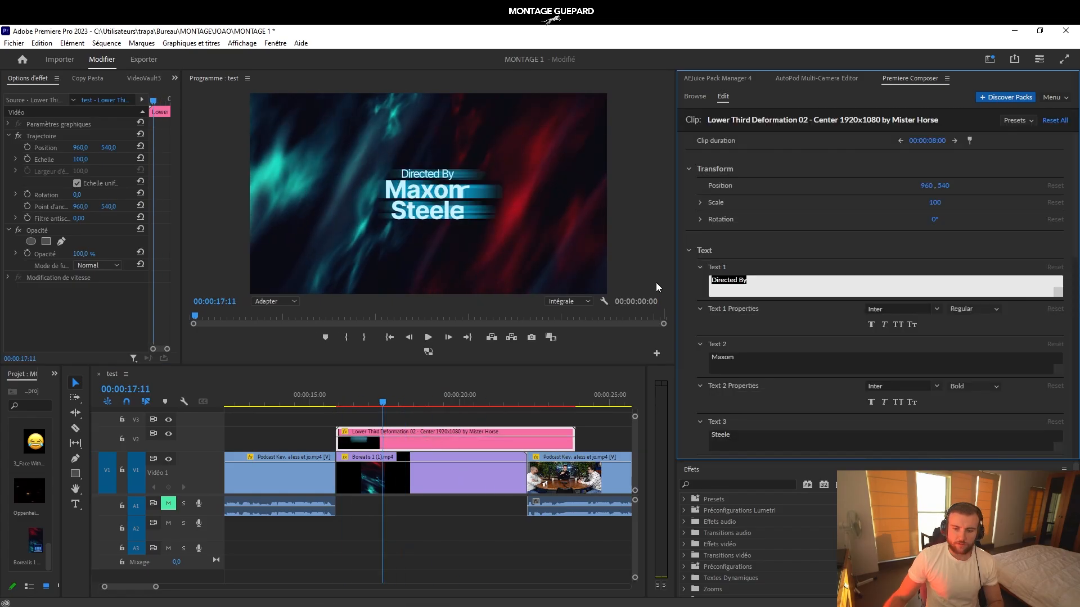
{"action": "type", "text": "chapiutr"}
{"action": "key", "text": "BackSpace"}
{"action": "key", "text": "BackSpace"}
{"action": "key", "text": "BackSpace"}
{"action": "type", "text": "tre 1"}
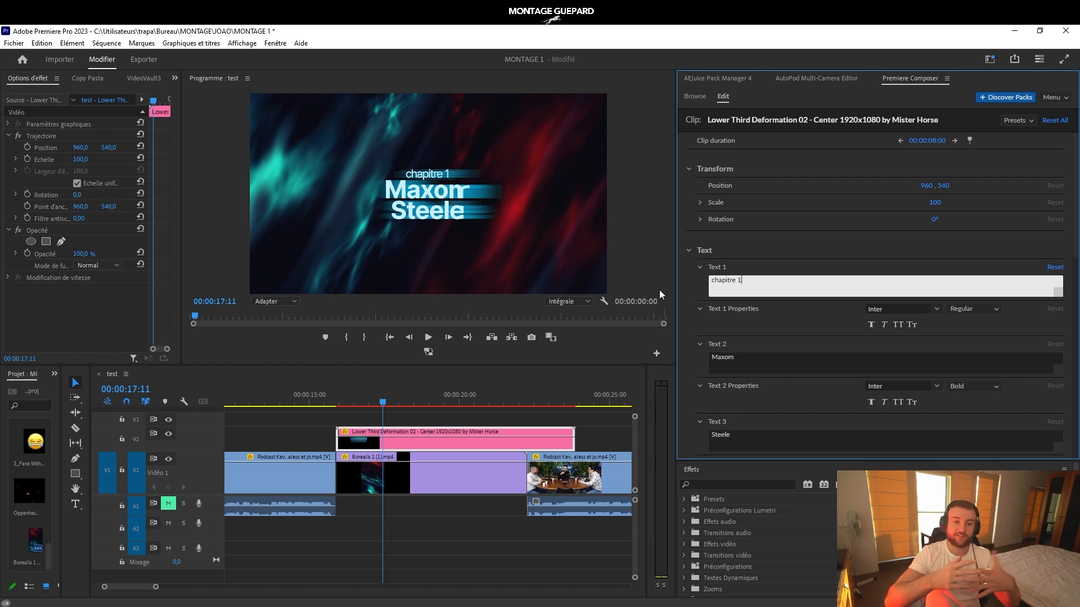
Set the title's Text 2 to "LE MINDSET" and Text 3 to "EN MONTAGE VIDEO"
{"action": "key", "text": "Tab"}
{"action": "type", "text": "LE MINDSET"}
{"action": "key", "text": "Tab"}
{"action": "type", "text": "EN MONTAGE VIDE"}
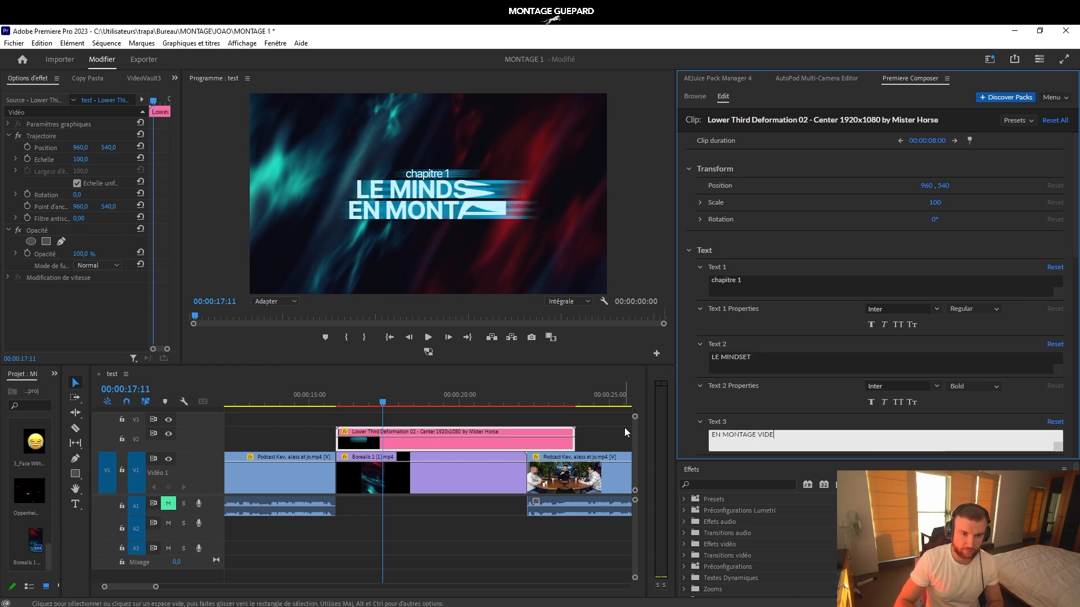
{"action": "type", "text": "O"}
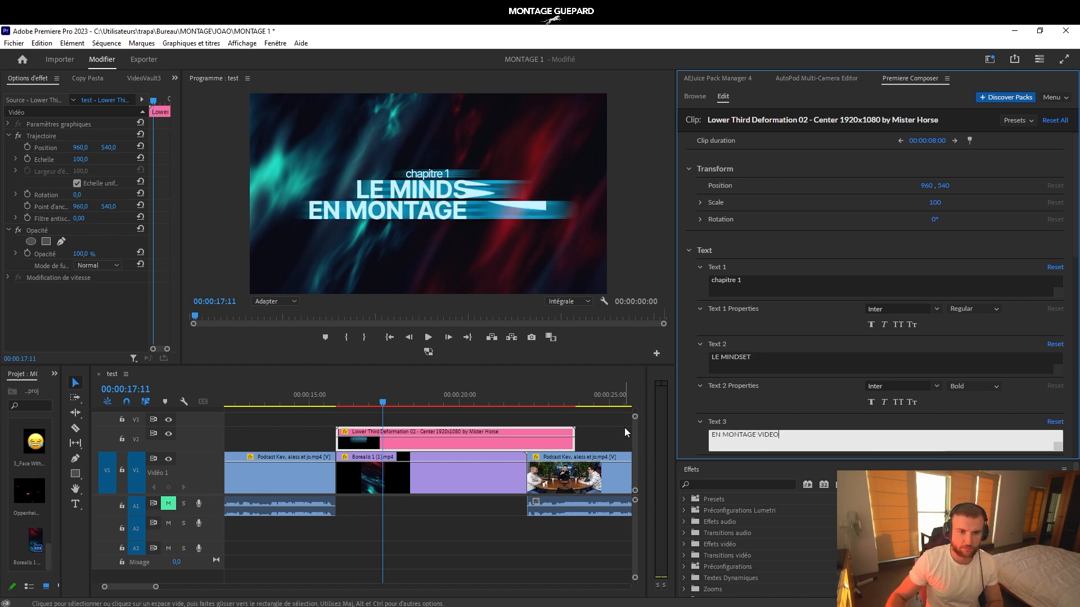
{"action": "left_click", "coordinate": [488, 423]}
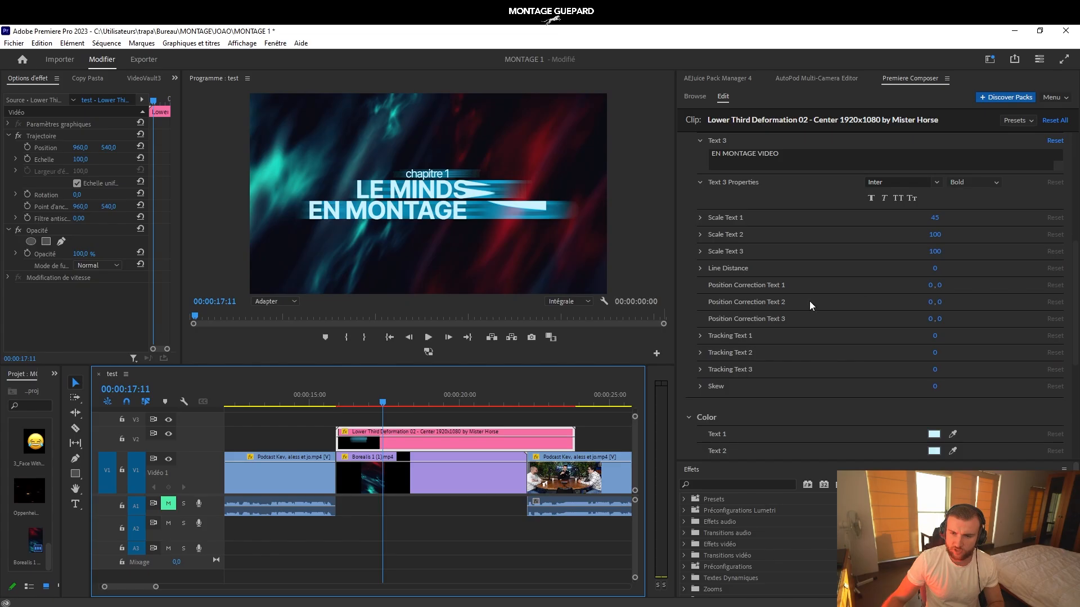
Preview the chapter title's entrance animation and collapse its Text settings to inspect the Color and Animation options
{"action": "scroll", "coordinate": [806, 306], "scroll_direction": "up", "scroll_amount": 2}
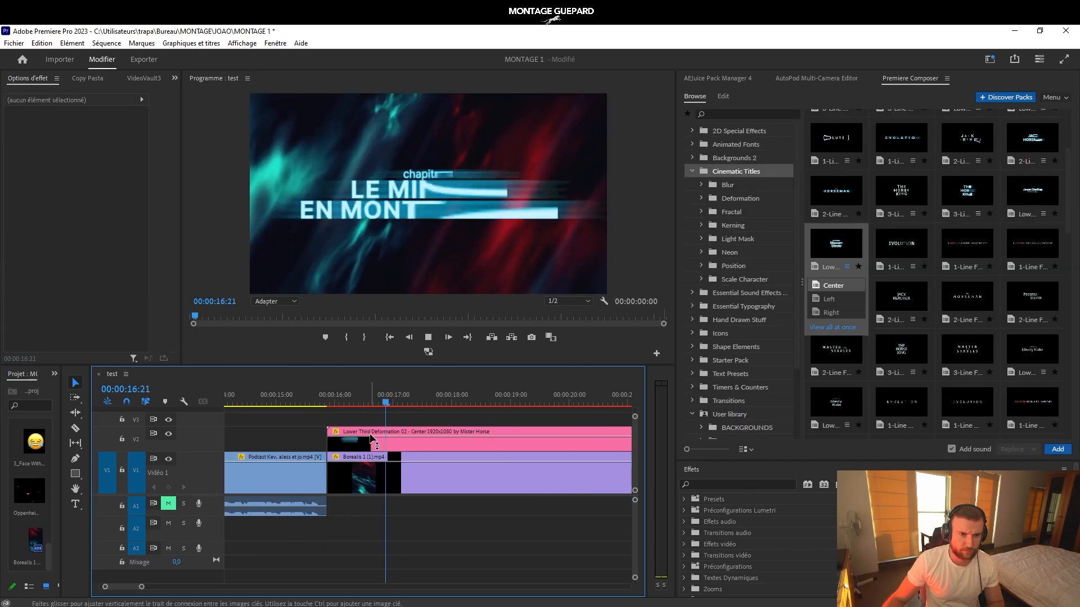
{"action": "left_click", "coordinate": [444, 450]}
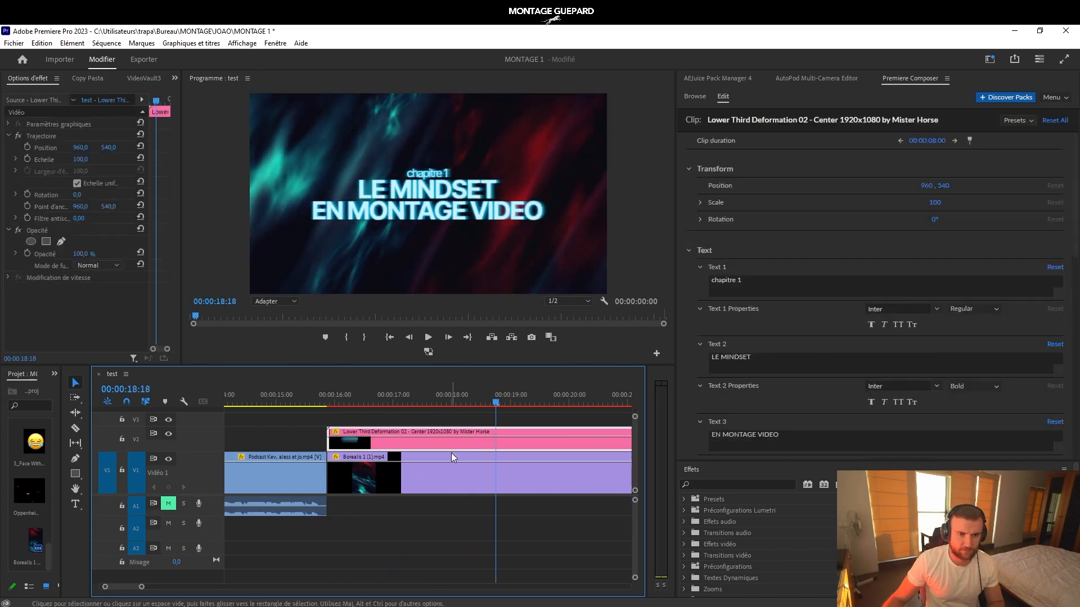
{"action": "left_click_drag", "start_coordinate": [412, 403], "coordinate": [445, 402]}
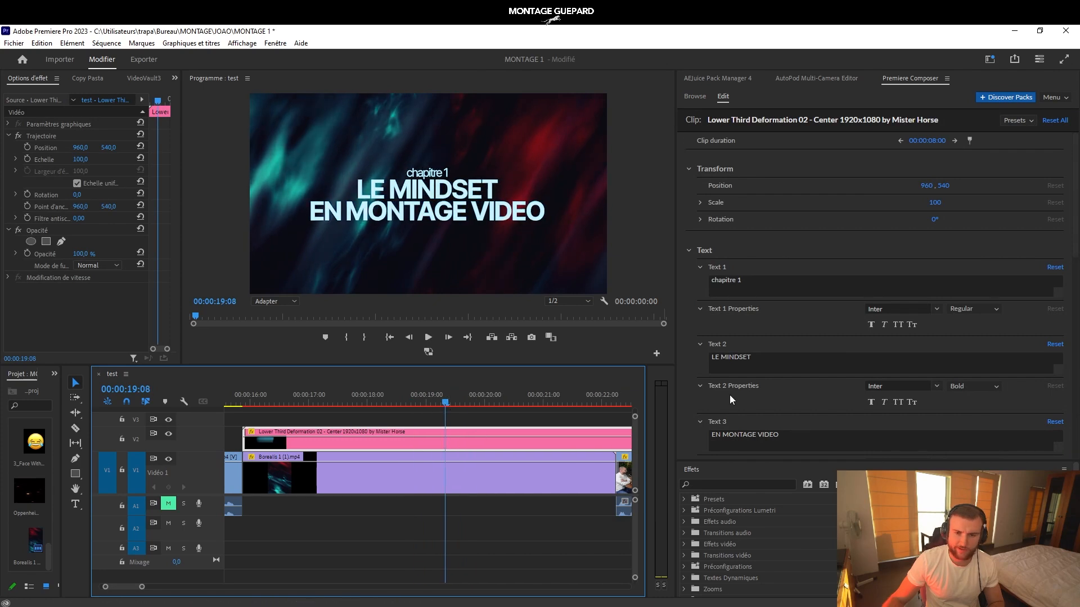
{"action": "left_click", "coordinate": [688, 251]}
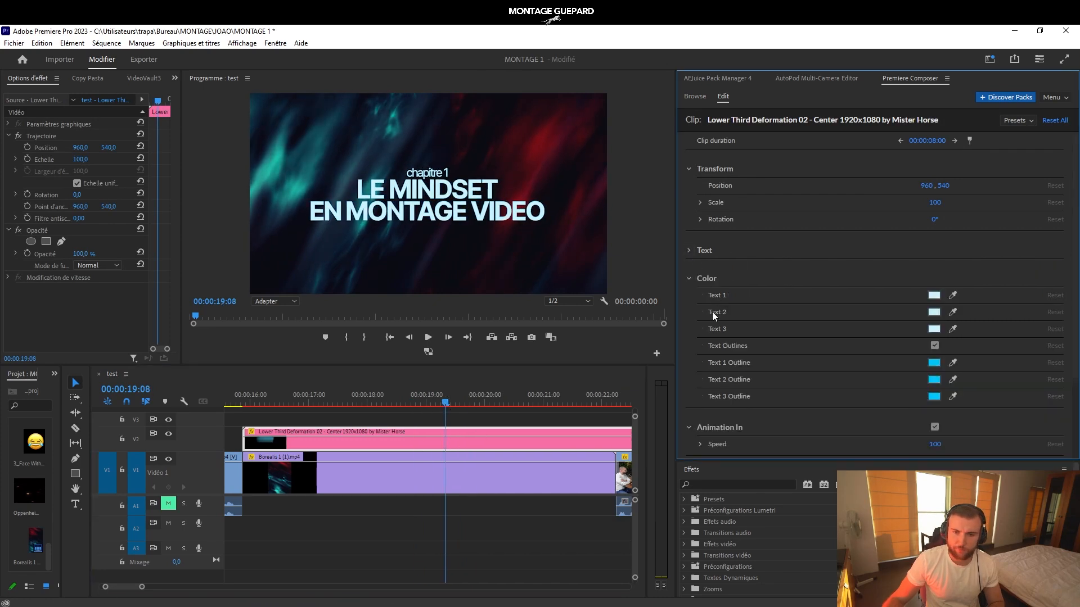
{"action": "left_click_drag", "start_coordinate": [271, 394], "coordinate": [257, 393]}
{"action": "scroll", "coordinate": [278, 426], "scroll_direction": "up", "scroll_amount": 3}
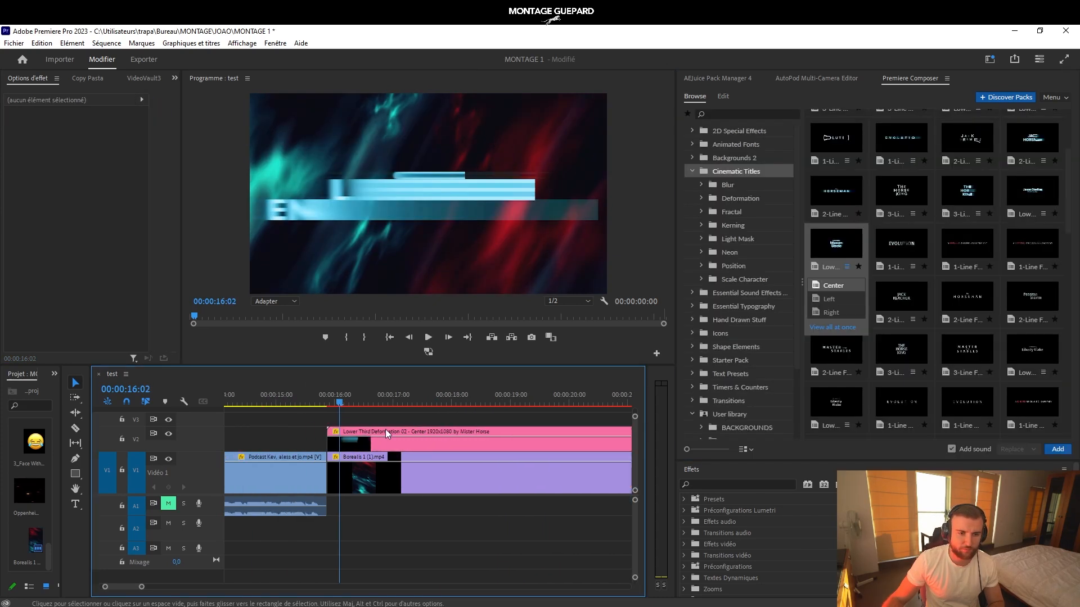
{"action": "left_click_drag", "start_coordinate": [342, 400], "coordinate": [402, 403]}
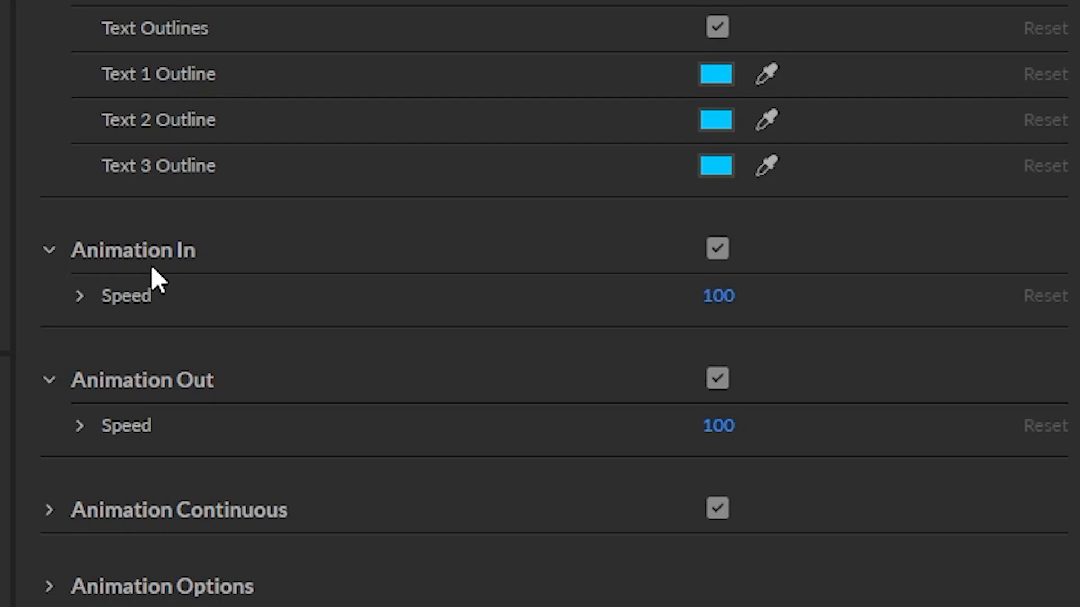
Set the chapter title's Animation In speed to 300 and its Animation Out speed to 200
{"action": "left_click", "coordinate": [717, 295]}
{"action": "type", "text": "300"}
{"action": "key", "text": "Return"}
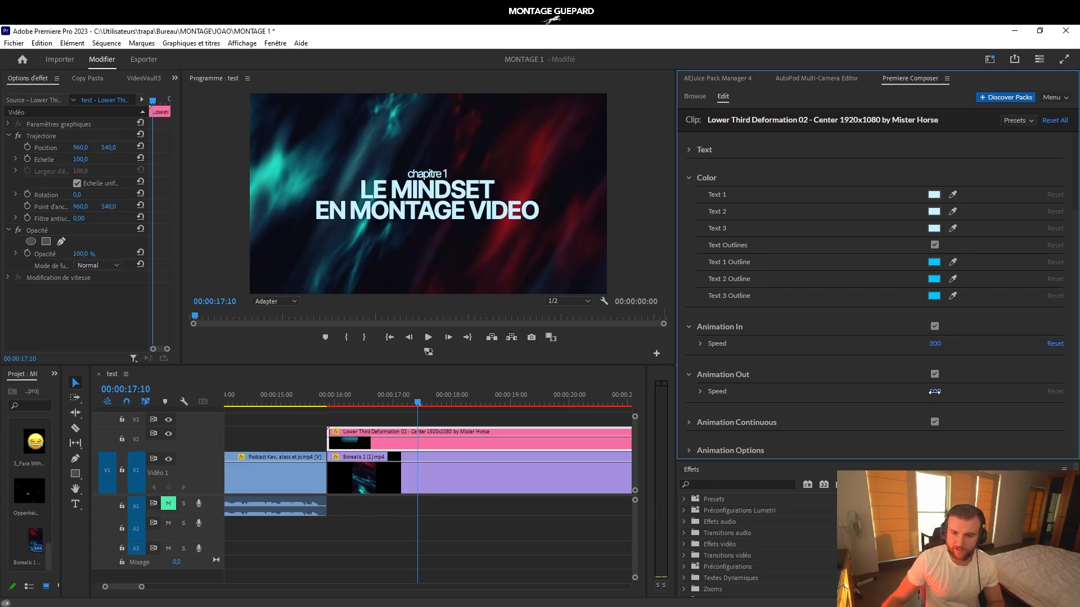
{"action": "left_click", "coordinate": [934, 392]}
{"action": "type", "text": "200"}
Play the chapter title from just before the Borealis 1 clip to check the new animation speed
{"action": "left_click", "coordinate": [322, 397]}
{"action": "key", "text": "="}
{"action": "key", "text": "space"}
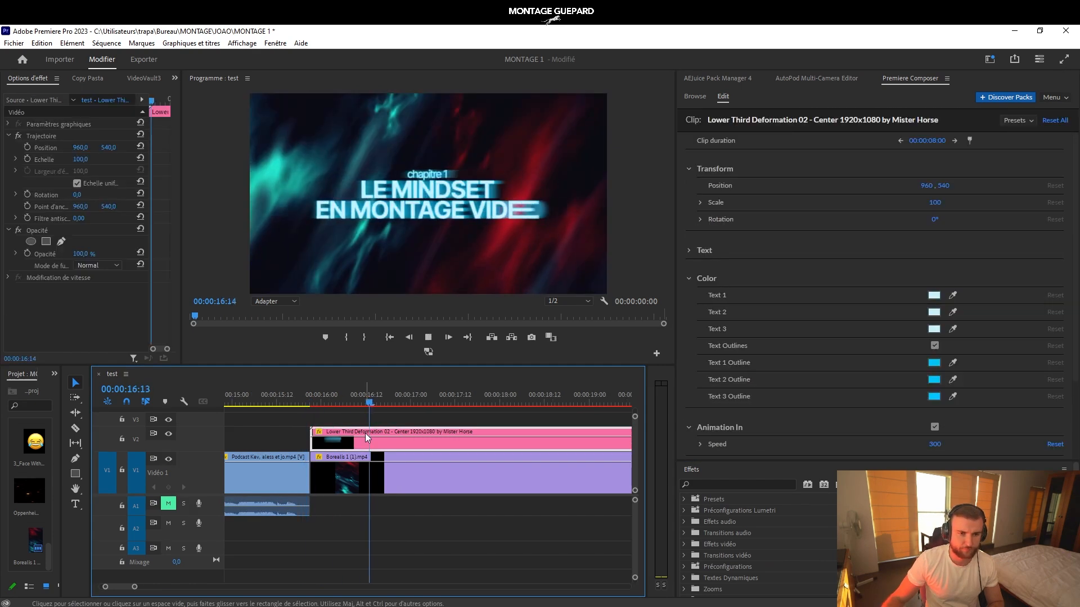
{"action": "key", "text": "minus"}
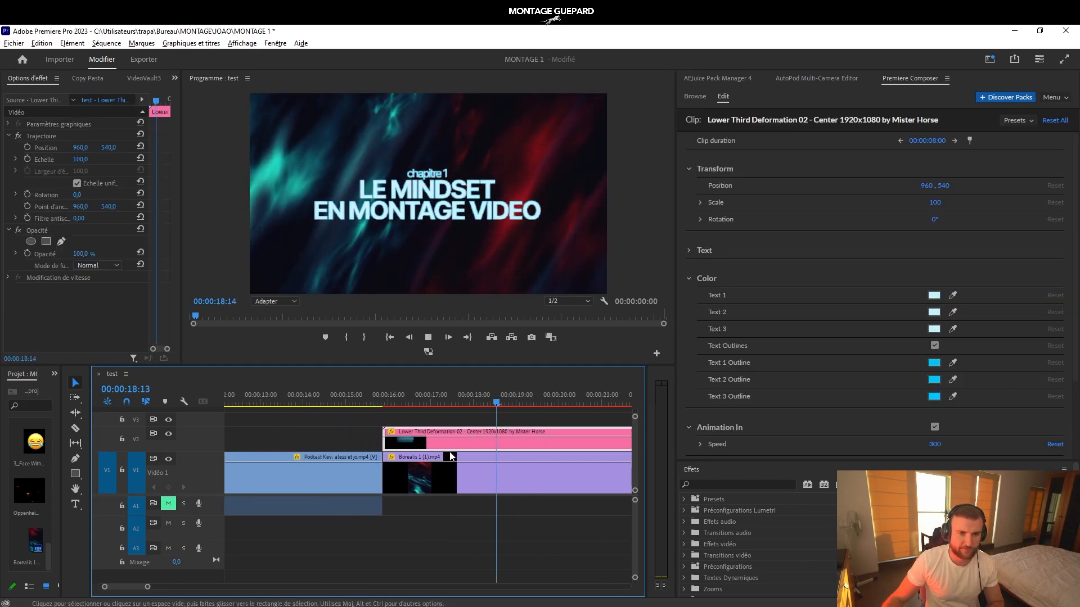
{"action": "left_click", "coordinate": [415, 402]}
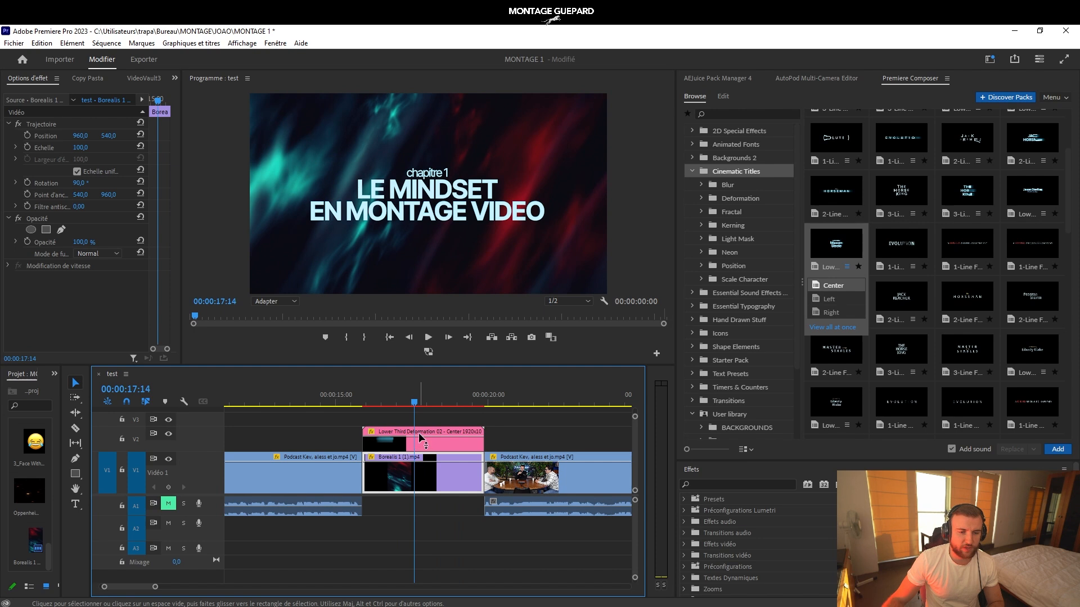
Look up the shortcut of the Rendu de la sélection command by searching the keyboard shortcuts for RENDU
{"action": "left_click", "coordinate": [420, 437]}
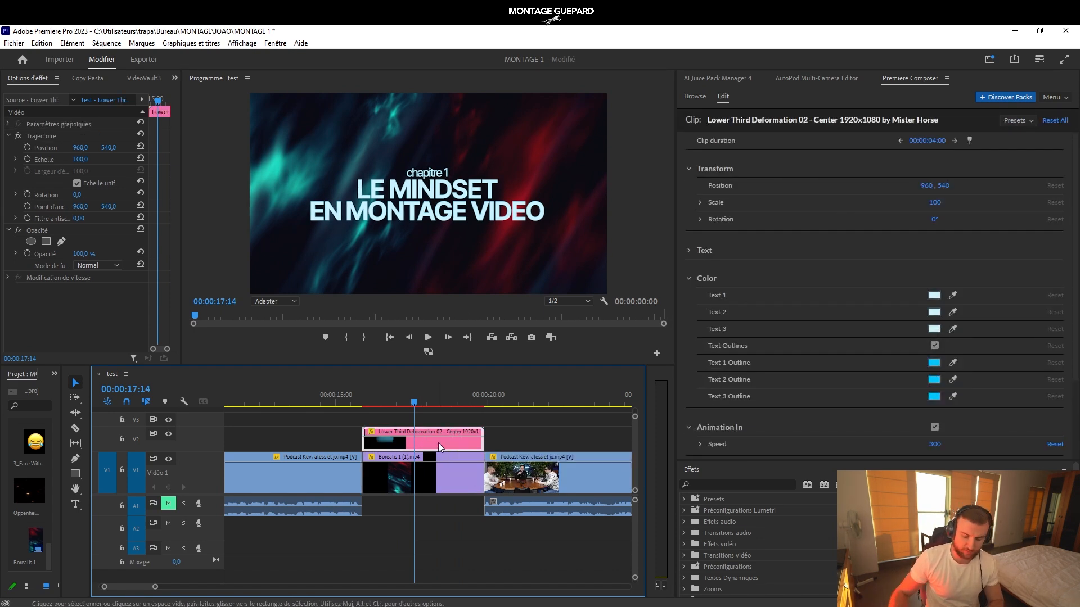
{"action": "left_click", "coordinate": [41, 43]}
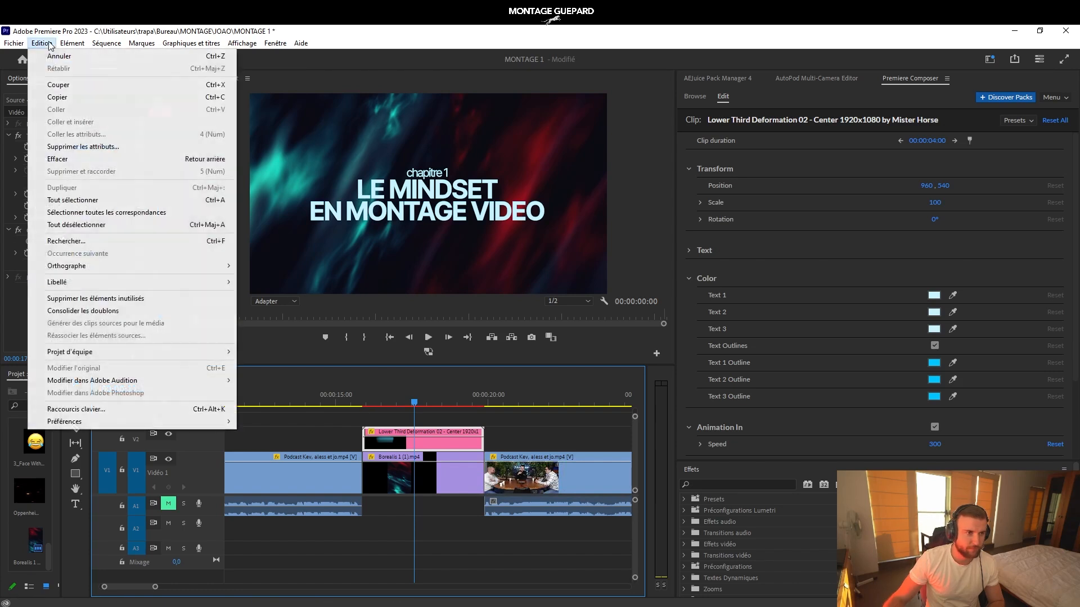
{"action": "left_click", "coordinate": [101, 409]}
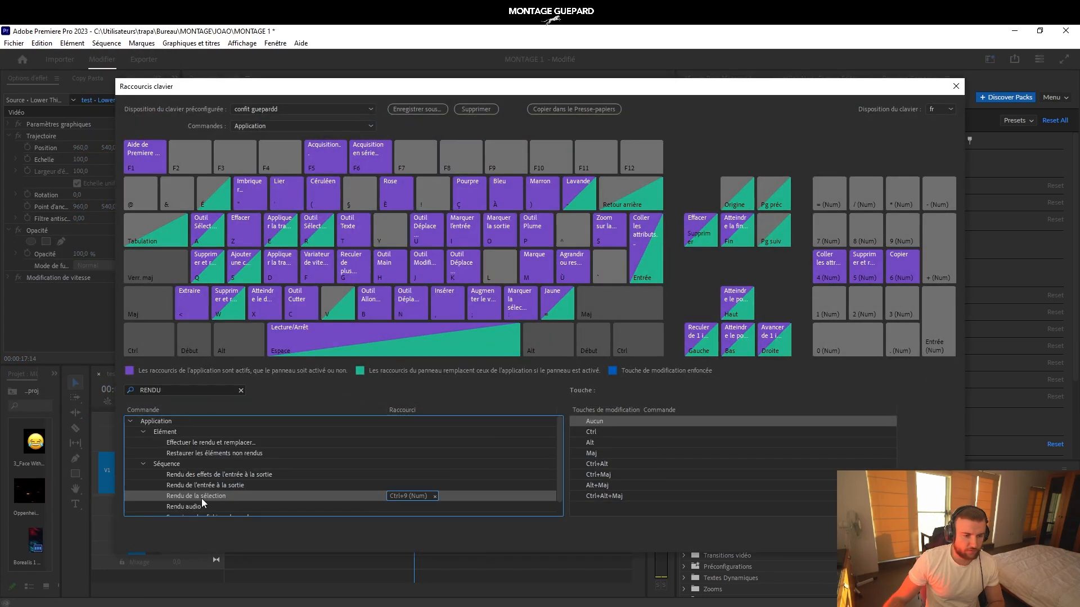
{"action": "left_click", "coordinate": [931, 538]}
Render the chapter title and Borealis 1 section, and check its playback
{"action": "left_click", "coordinate": [508, 427]}
{"action": "left_click", "coordinate": [442, 442]}
{"action": "key", "text": "ctrl+r"}
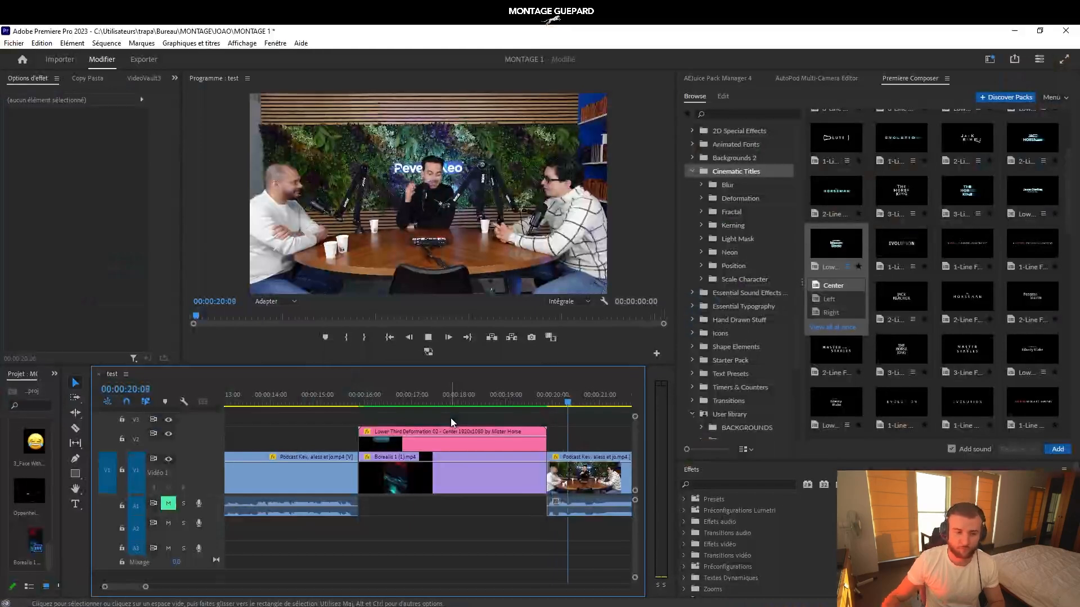
{"action": "key", "text": "space"}
{"action": "left_click_drag", "start_coordinate": [413, 400], "coordinate": [435, 402]}
{"action": "scroll", "coordinate": [199, 477], "scroll_direction": "down", "scroll_amount": 2}
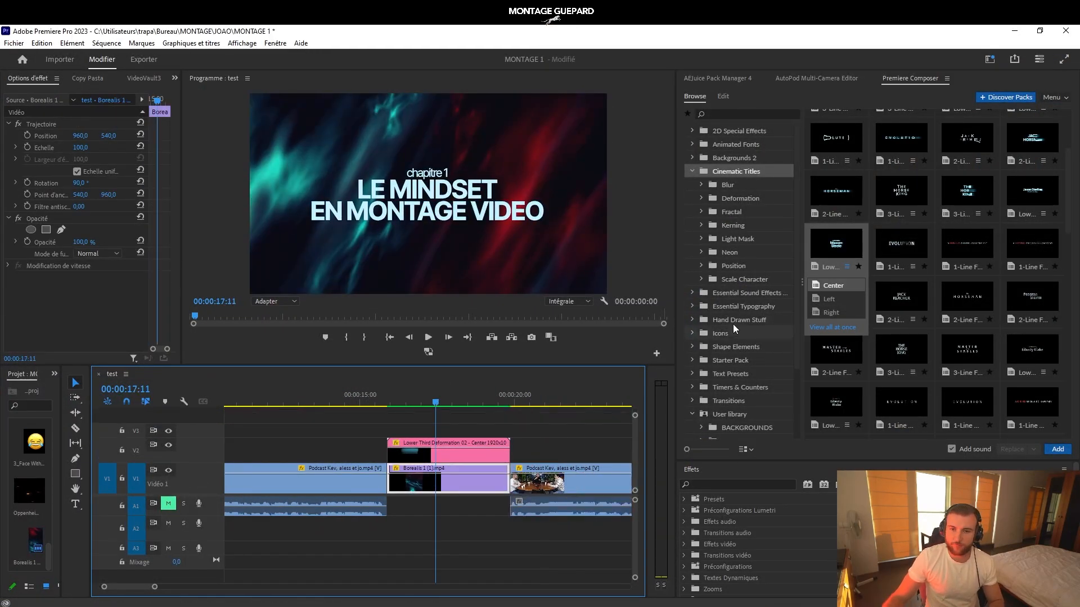
Place a Film Transition clip from the user library's TRANSITIONS folder on V3 over the cut into Borealis 1, with blend mode Ecran
{"action": "left_click", "coordinate": [693, 172]}
{"action": "left_click", "coordinate": [754, 360]}
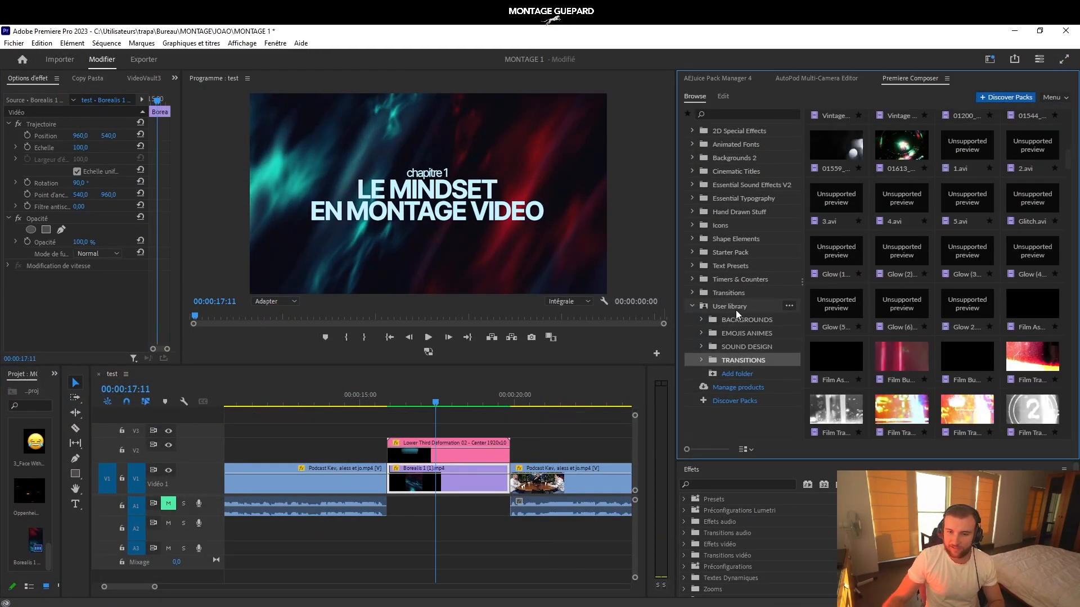
{"action": "scroll", "coordinate": [891, 313], "scroll_direction": "down", "scroll_amount": 3}
{"action": "left_click_drag", "start_coordinate": [836, 242], "coordinate": [400, 434]}
{"action": "scroll", "coordinate": [385, 441], "scroll_direction": "up", "scroll_amount": 5}
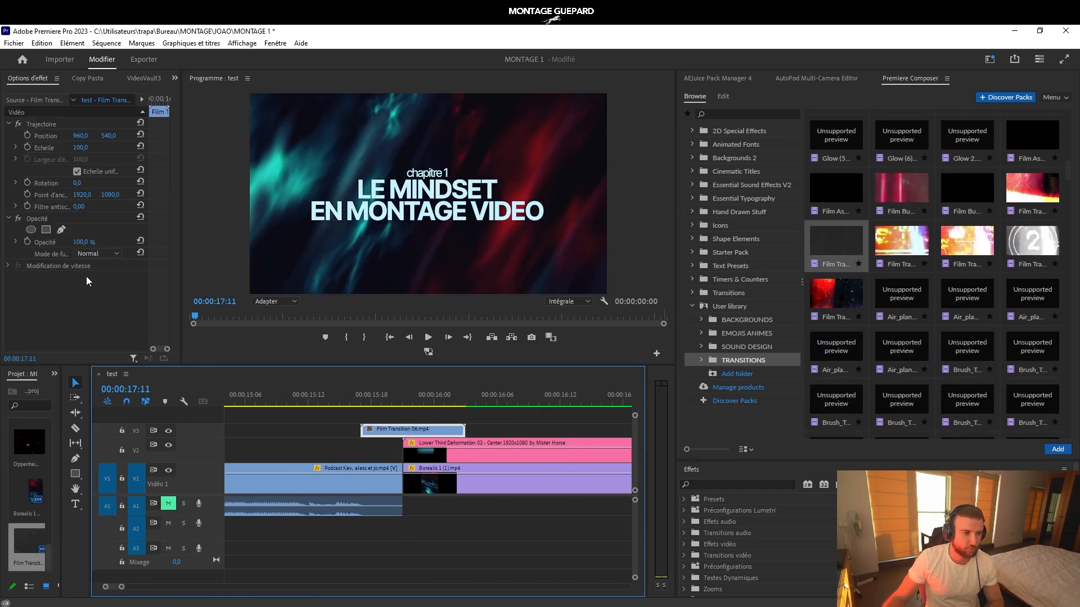
{"action": "left_click", "coordinate": [99, 254]}
{"action": "left_click", "coordinate": [122, 370]}
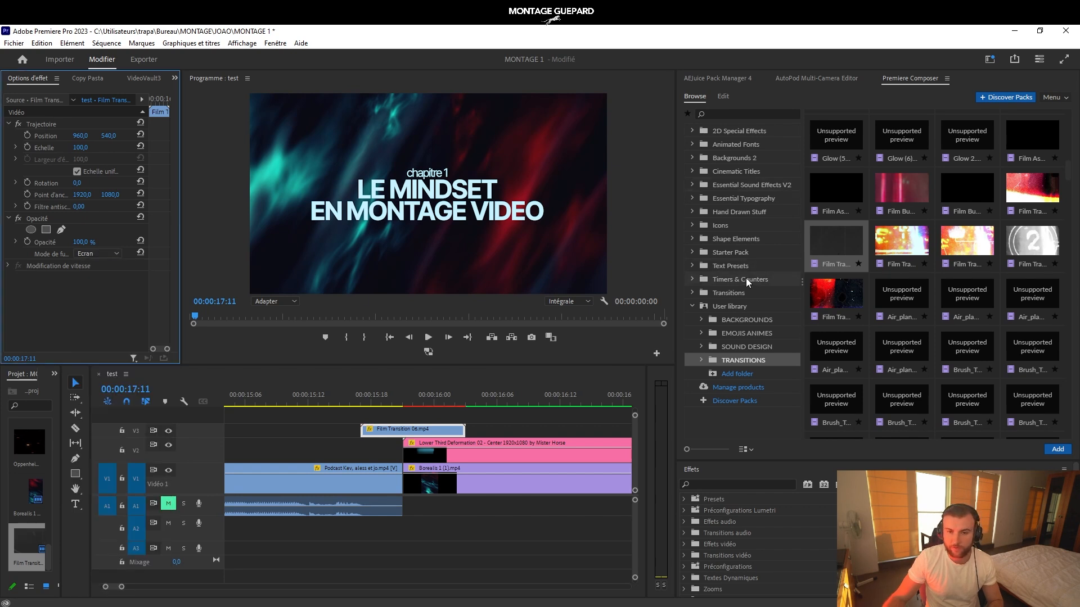
Delete the audio on A3 belonging to the second Film Transition clip at the end of Borealis 1
{"action": "left_click", "coordinate": [740, 296]}
{"action": "left_click_drag", "start_coordinate": [557, 540], "coordinate": [618, 561]}
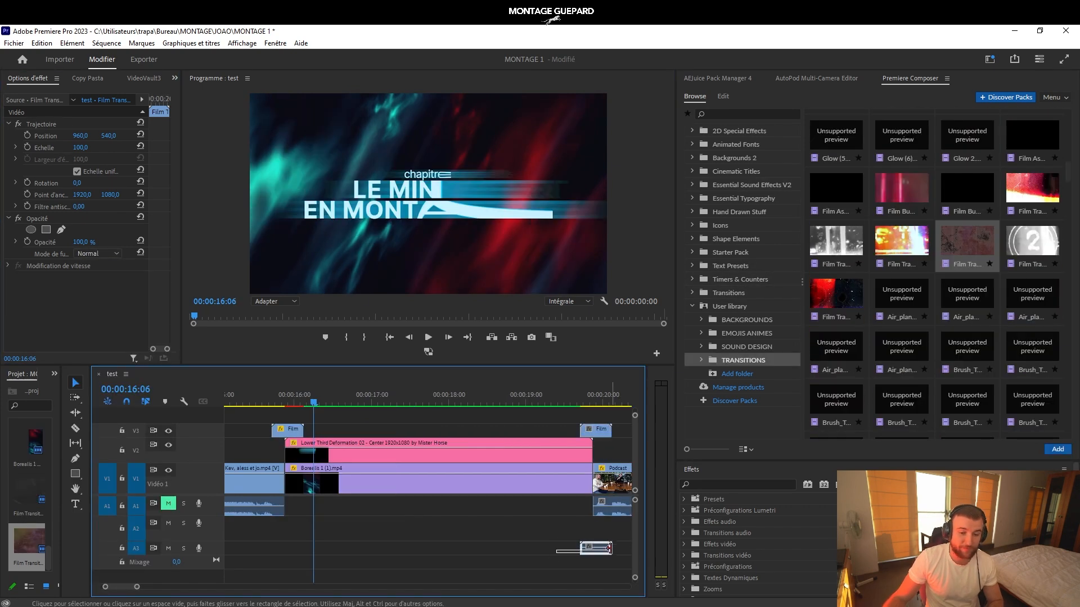
{"action": "key", "text": "Delete"}
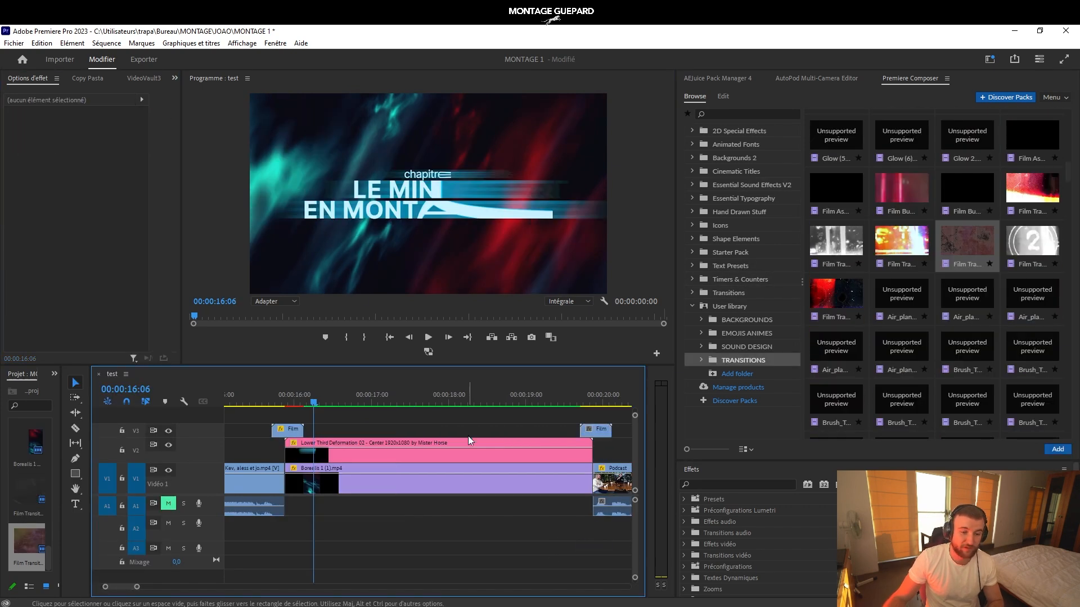
{"action": "left_click", "coordinate": [411, 393]}
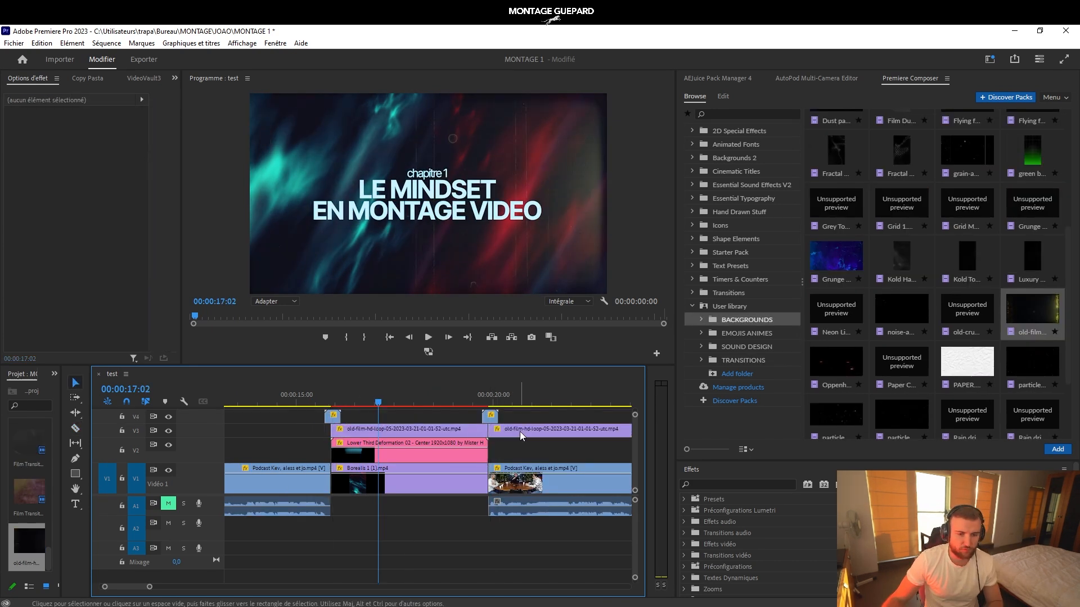
Delete the old-film-hd-loop piece on V3 over the second podcast clip, and play the chapter intro from 00:00:14:17
{"action": "left_click", "coordinate": [520, 433]}
{"action": "key", "text": "Delete"}
{"action": "left_click", "coordinate": [285, 399]}
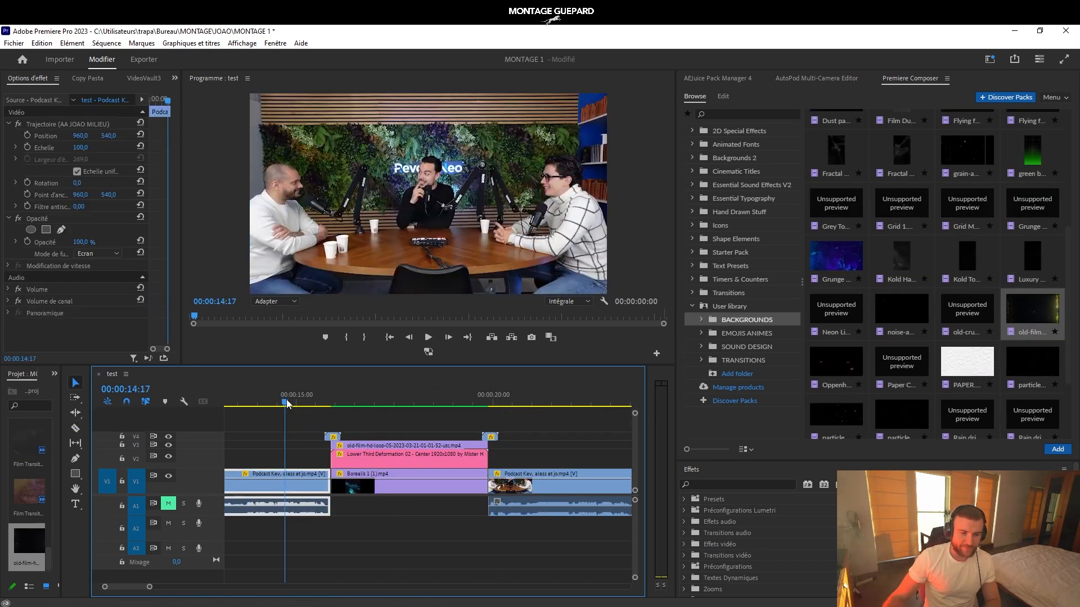
{"action": "key", "text": "ctrl+grave"}
{"action": "key", "text": "space"}
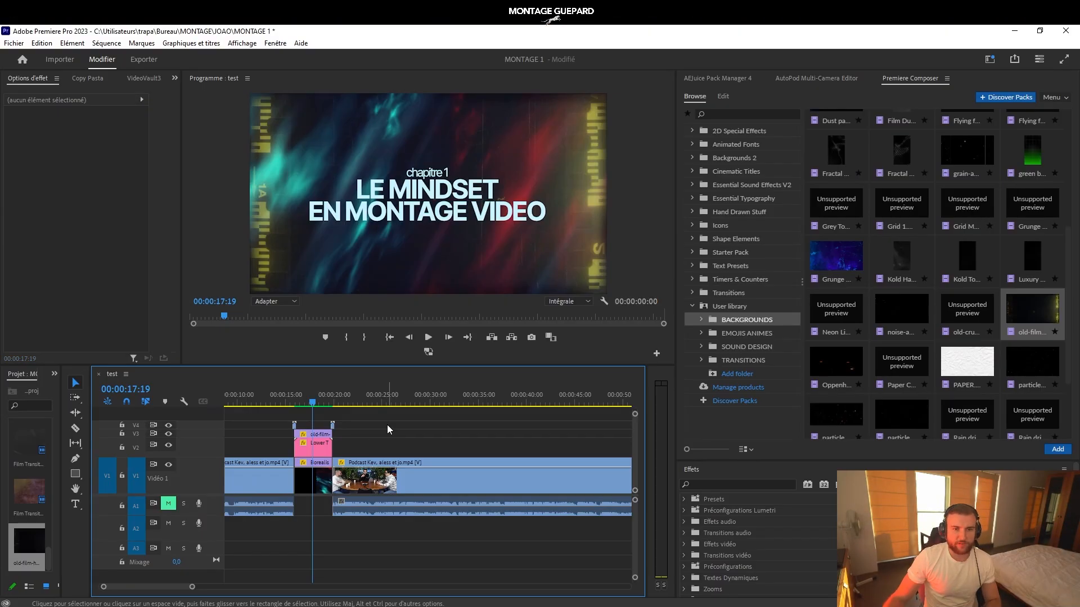
Copy the whole chapter intro on V1 to V4: background, title, old-film overlay and both film transitions
{"action": "scroll", "coordinate": [339, 441], "scroll_direction": "up", "scroll_amount": 2}
{"action": "left_click_drag", "start_coordinate": [251, 413], "coordinate": [385, 455]}
{"action": "left_click", "coordinate": [307, 483], "text": "shift"}
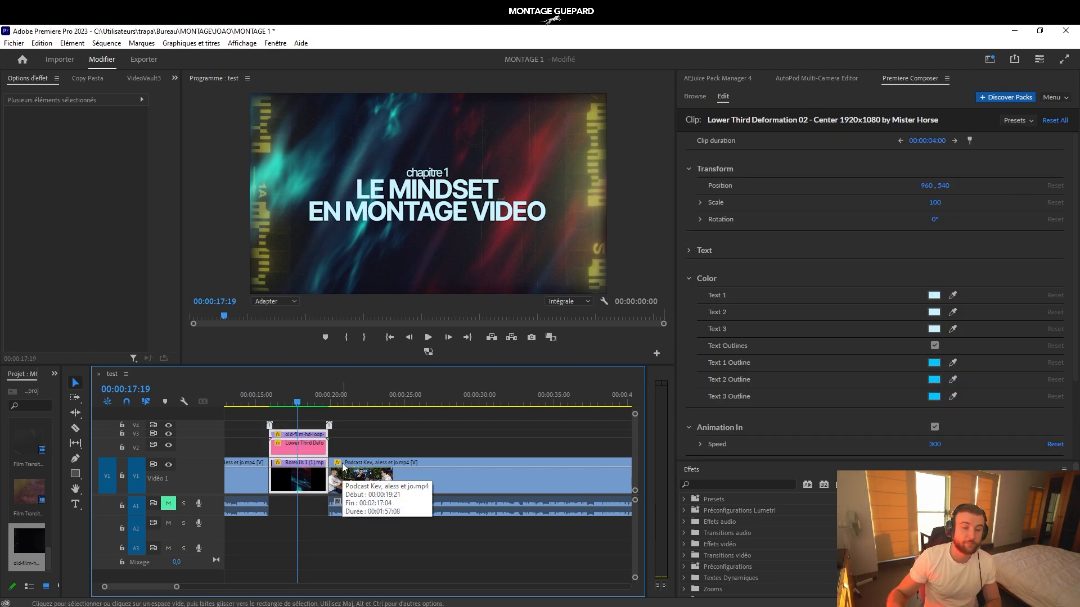
Cut the second podcast clip further along the timeline and shift everything after the cut to open a gap
{"action": "scroll", "coordinate": [343, 466], "scroll_direction": "down", "scroll_amount": 4}
{"action": "key", "text": "c"}
{"action": "left_click", "coordinate": [343, 483]}
{"action": "key", "text": "a"}
{"action": "left_click_drag", "start_coordinate": [374, 484], "coordinate": [426, 484]}
{"action": "key", "text": "v"}
Paste the chapter intro into the gap between the podcast parts and close the empty spaces around it
{"action": "left_click", "coordinate": [355, 403]}
{"action": "key", "text": "ctrl+v"}
{"action": "scroll", "coordinate": [363, 428], "scroll_direction": "up", "scroll_amount": 4}
{"action": "left_click", "coordinate": [407, 477]}
{"action": "key", "text": "Delete"}
{"action": "left_click", "coordinate": [293, 477]}
{"action": "key", "text": "Delete"}
Change the pasted chapter intro's title text to "chapitre 2" and "LA RAPIDITE EN MONTAGE VIDEO"
{"action": "left_click", "coordinate": [292, 398]}
{"action": "scroll", "coordinate": [302, 449], "scroll_direction": "up", "scroll_amount": 4}
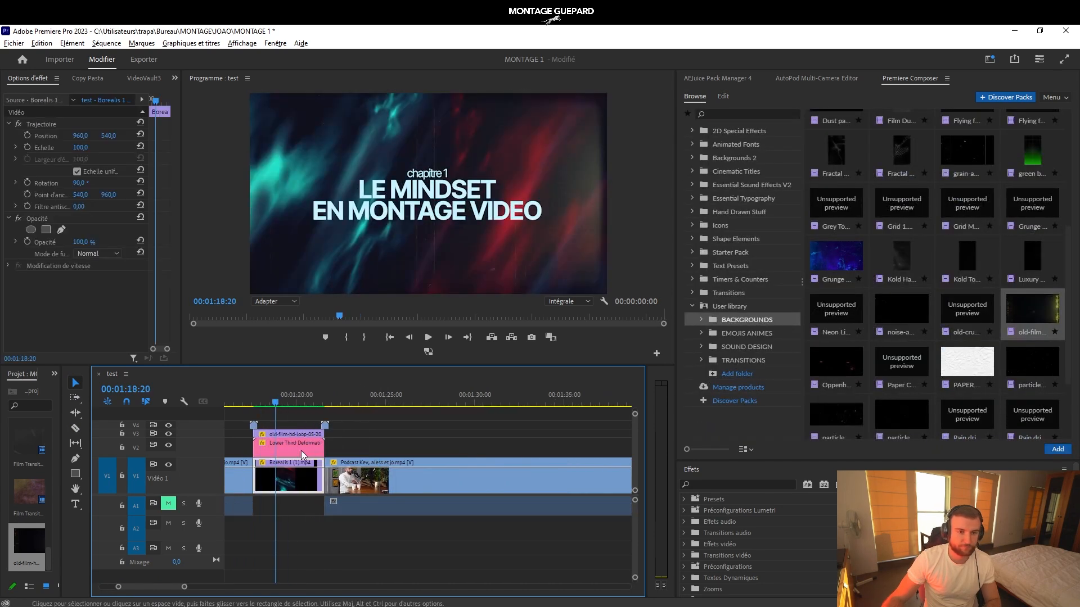
{"action": "left_click", "coordinate": [291, 446]}
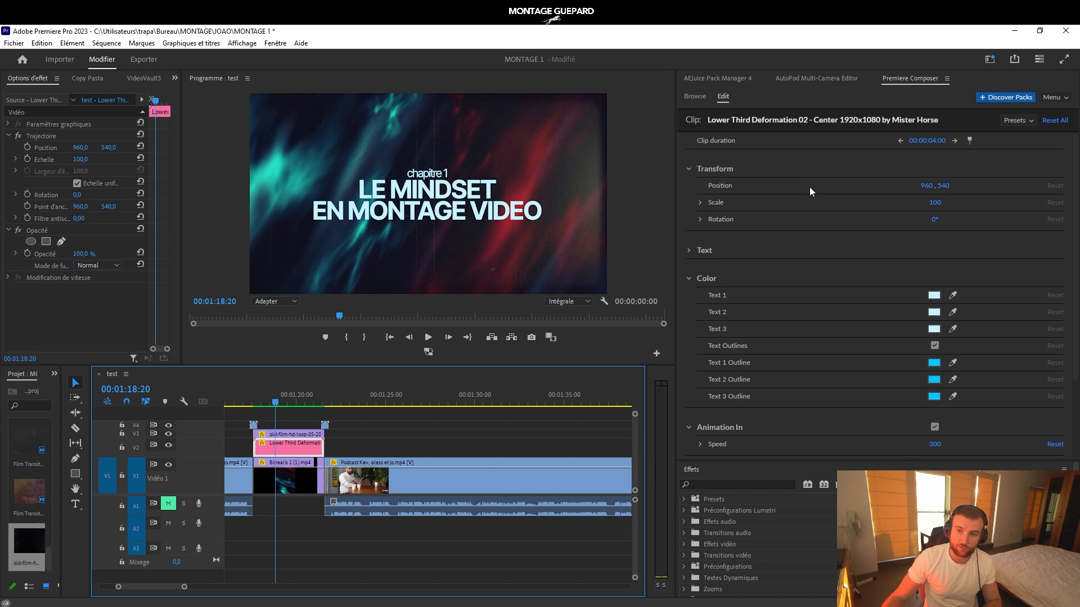
{"action": "left_click", "coordinate": [704, 250]}
{"action": "left_click", "coordinate": [787, 286]}
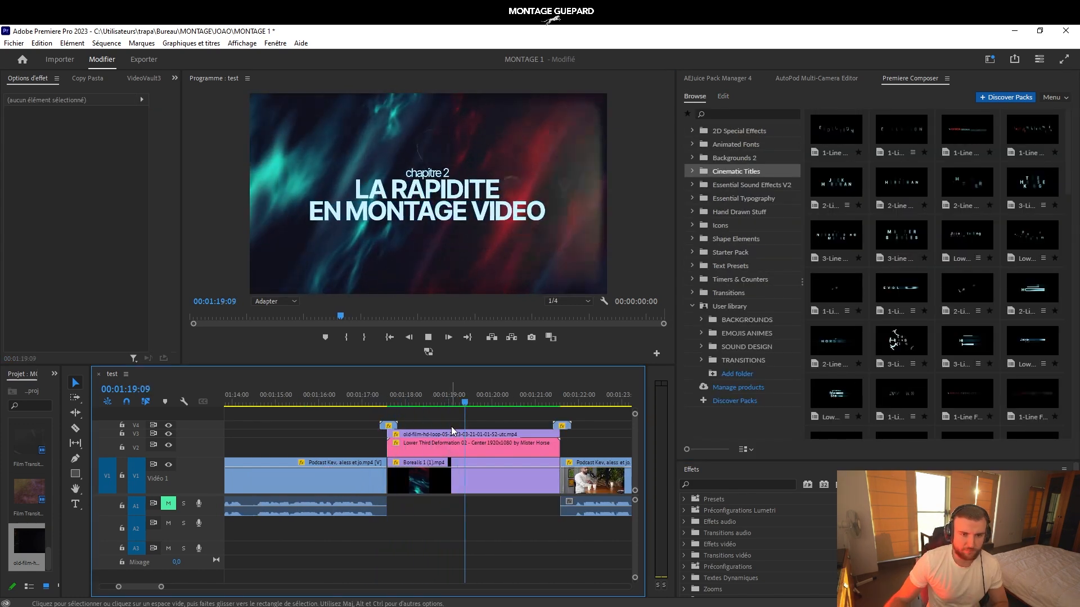
Place the Counter Basic template from Timers & Counters on V2, aligned with the start of the blurred podcast clip
{"action": "scroll", "coordinate": [549, 446], "scroll_direction": "down", "scroll_amount": 3}
{"action": "scroll", "coordinate": [546, 448], "scroll_direction": "up", "scroll_amount": 3}
{"action": "scroll", "coordinate": [548, 450], "scroll_direction": "down", "scroll_amount": 3}
{"action": "left_click", "coordinate": [532, 397]}
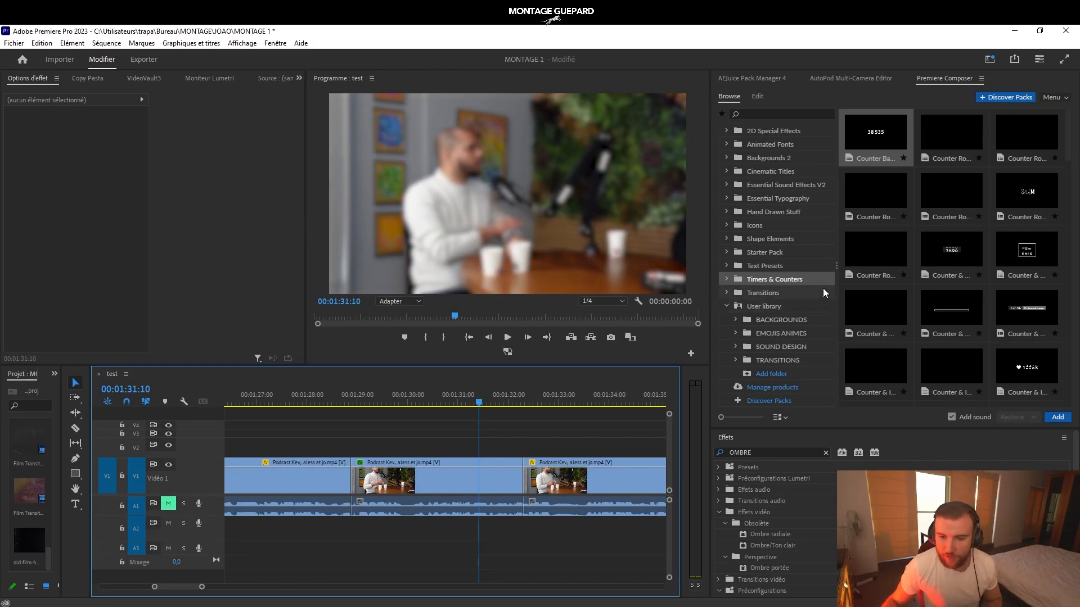
{"action": "left_click_drag", "start_coordinate": [865, 156], "coordinate": [348, 455]}
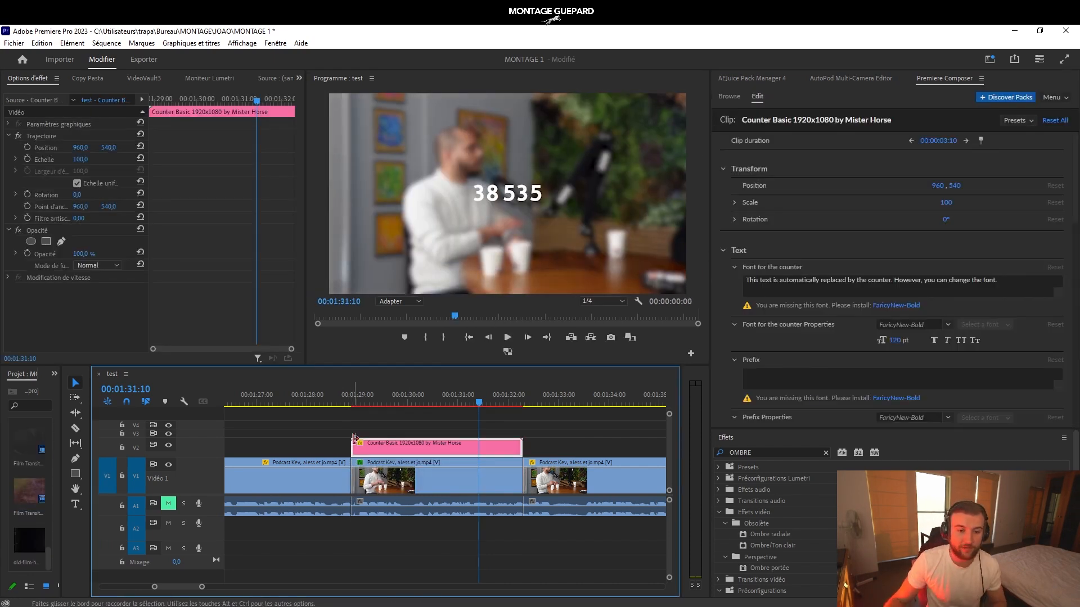
Play the counter over the blurred podcast clip from its start at 00:01:28:21 to check its animation
{"action": "left_click", "coordinate": [356, 400]}
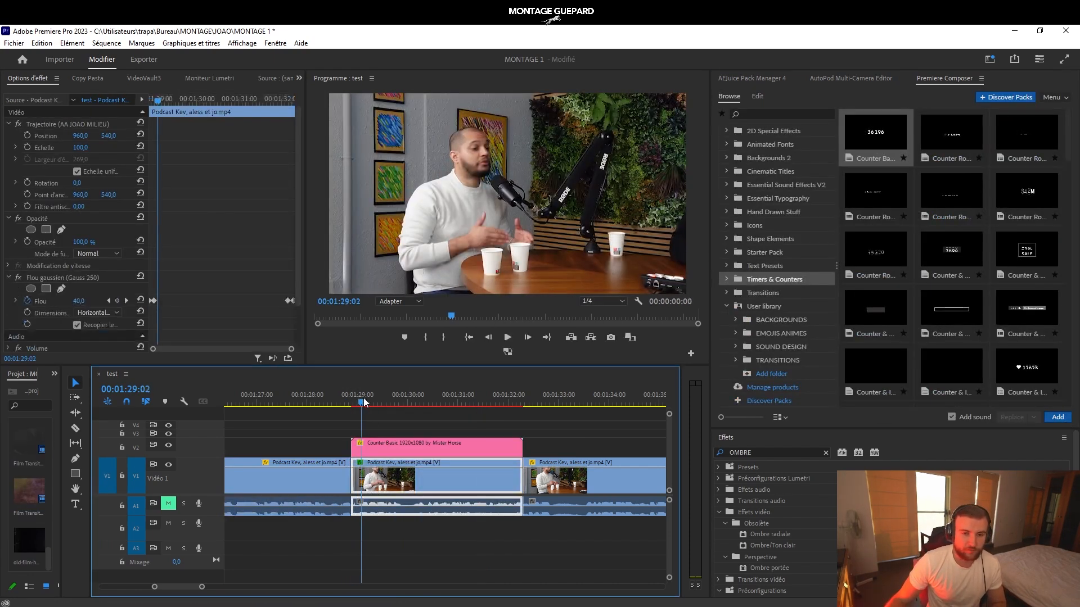
{"action": "left_click", "coordinate": [363, 402]}
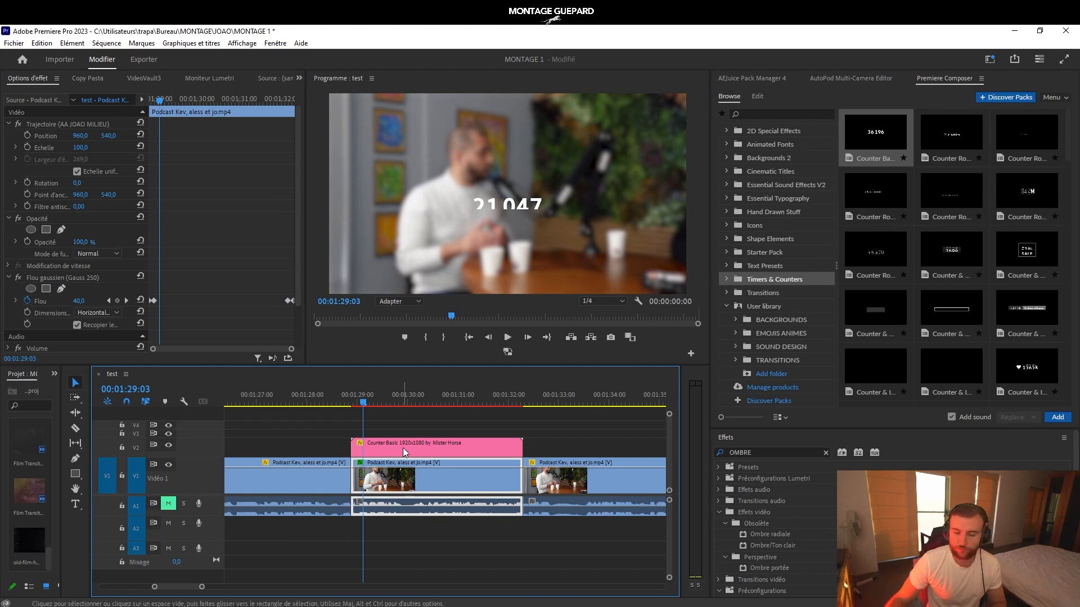
{"action": "scroll", "coordinate": [383, 422], "scroll_direction": "down", "scroll_amount": 1}
{"action": "left_click", "coordinate": [332, 403]}
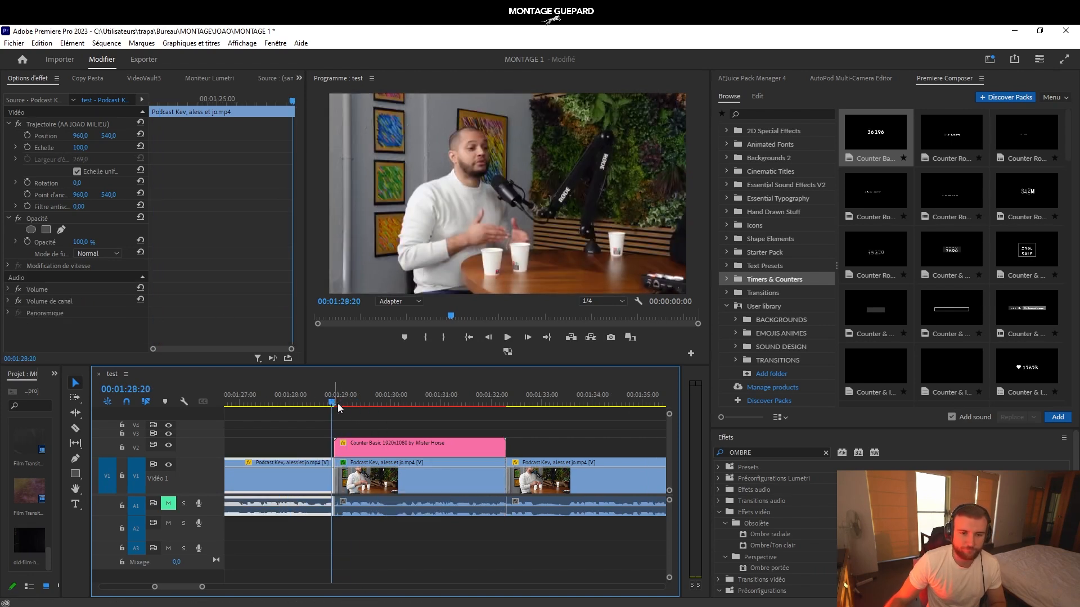
{"action": "left_click", "coordinate": [376, 402]}
{"action": "left_click", "coordinate": [355, 444]}
{"action": "scroll", "coordinate": [356, 444], "scroll_direction": "up", "scroll_amount": 2}
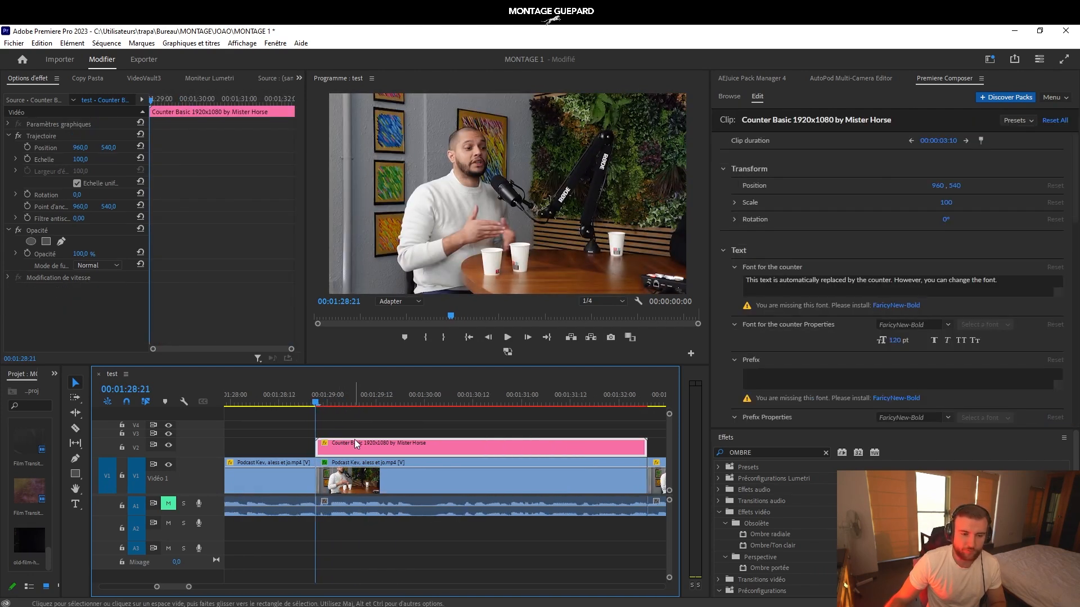
{"action": "key", "text": "space"}
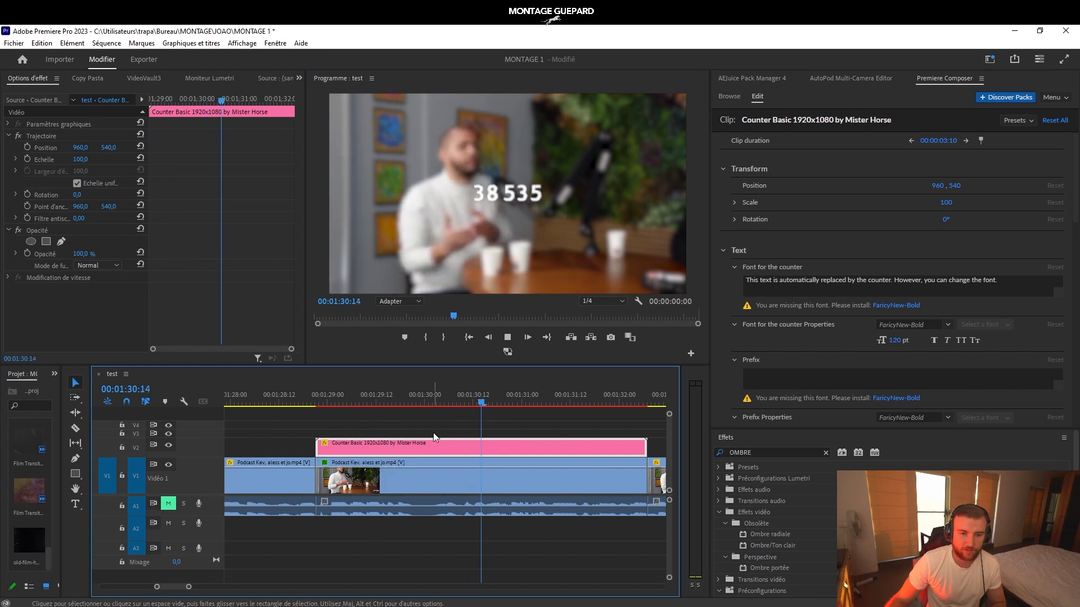
{"action": "left_click", "coordinate": [437, 401]}
{"action": "left_click", "coordinate": [373, 427]}
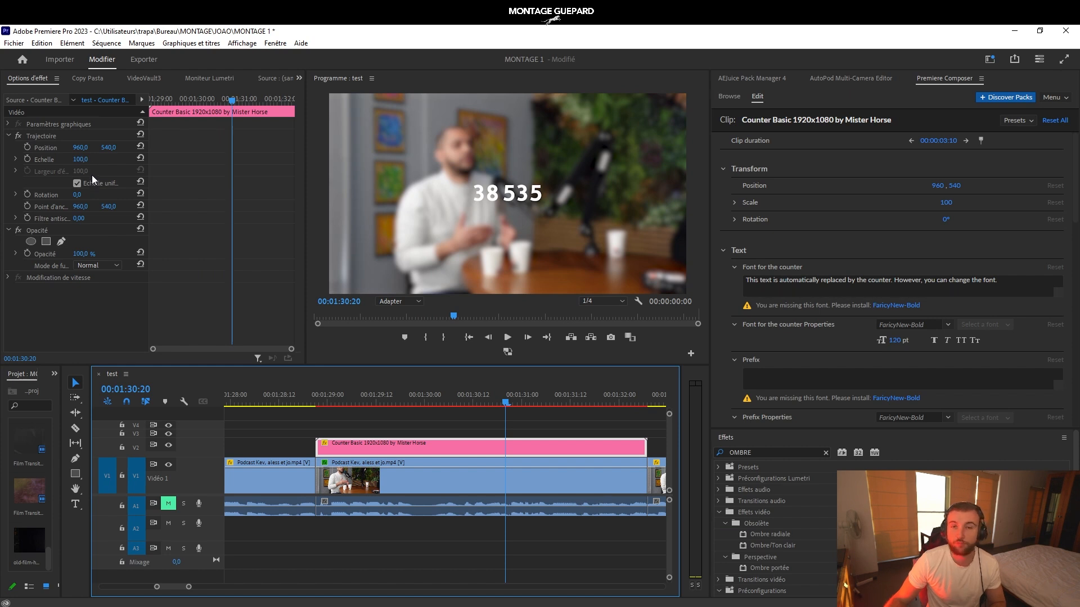
Try enlarging the counter to 320 with the clip's own motion scale (Echelle) and play it to judge the sharpness
{"action": "left_click_drag", "start_coordinate": [82, 160], "coordinate": [205, 160]}
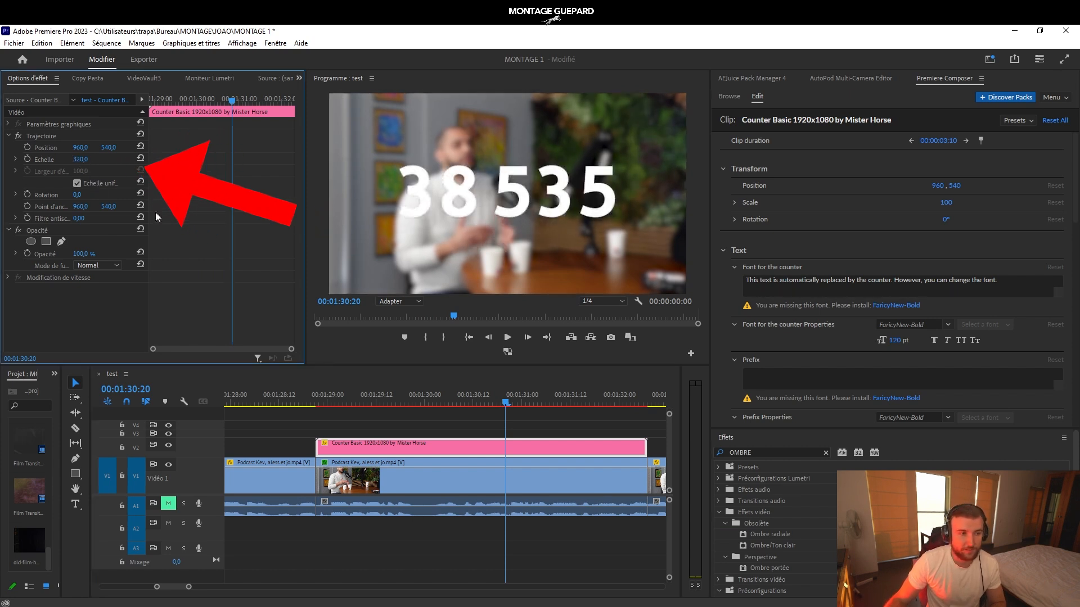
{"action": "left_click", "coordinate": [463, 454]}
{"action": "key", "text": "space"}
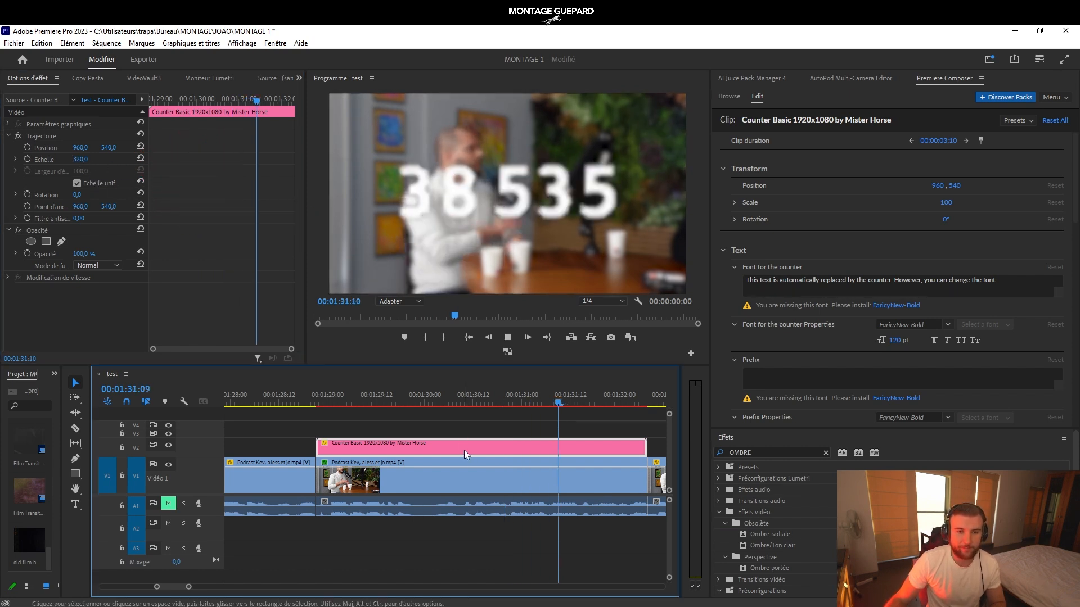
Set the program preview's playback resolution to Intégrale and move the playhead back to 00:01:30:11 on the counter
{"action": "left_click", "coordinate": [602, 302]}
{"action": "left_click", "coordinate": [602, 312]}
{"action": "left_click_drag", "start_coordinate": [535, 396], "coordinate": [468, 398]}
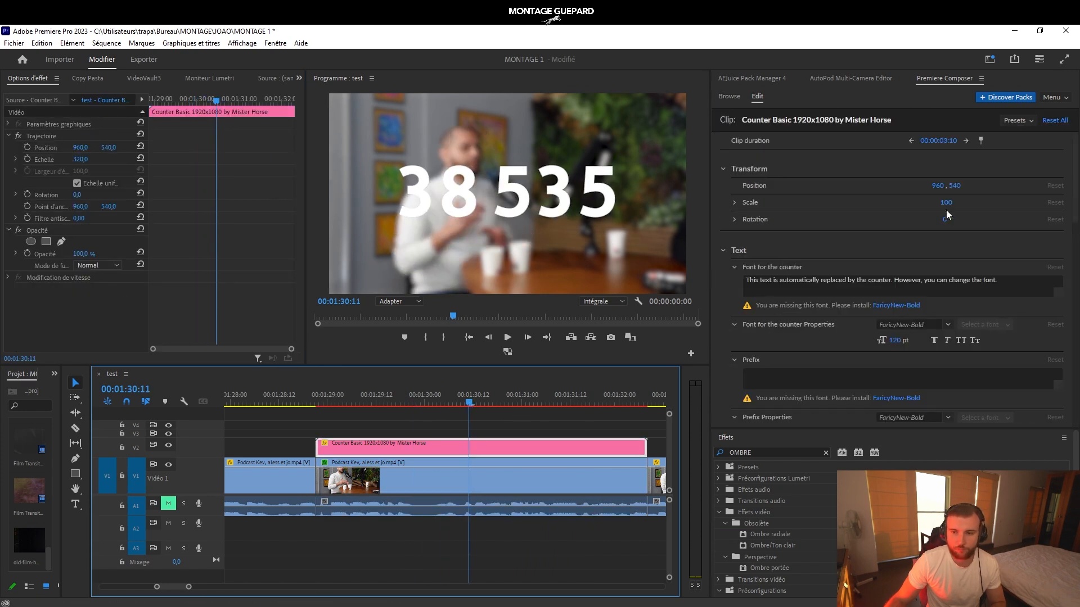
Reset the counter clip's motion scale and set the Premiere Composer template's own Scale to 300
{"action": "left_click", "coordinate": [734, 203]}
{"action": "left_click", "coordinate": [733, 202]}
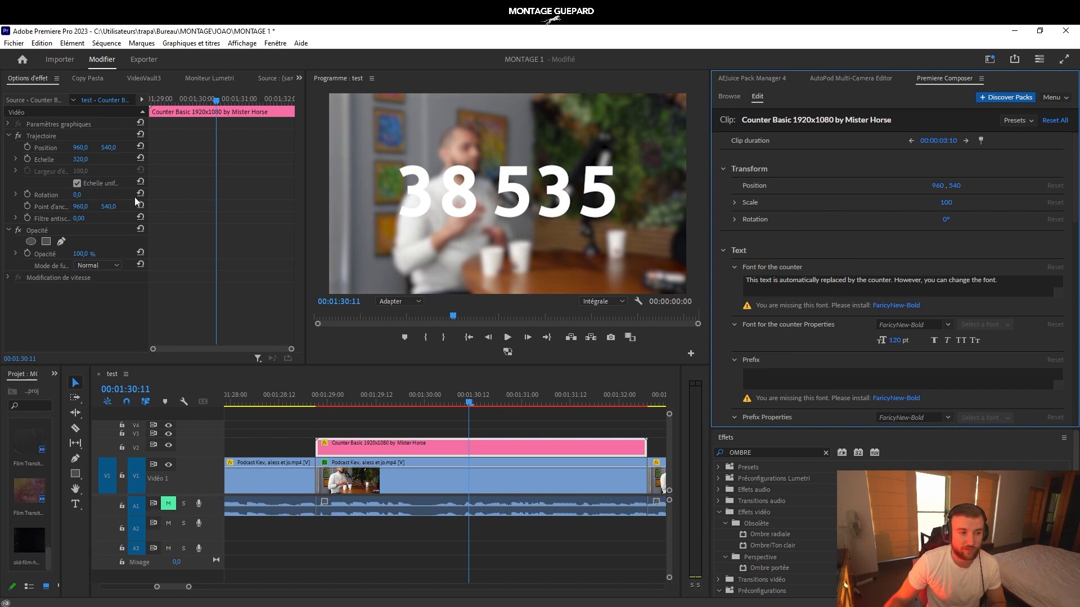
{"action": "left_click", "coordinate": [140, 159]}
{"action": "left_click", "coordinate": [947, 202]}
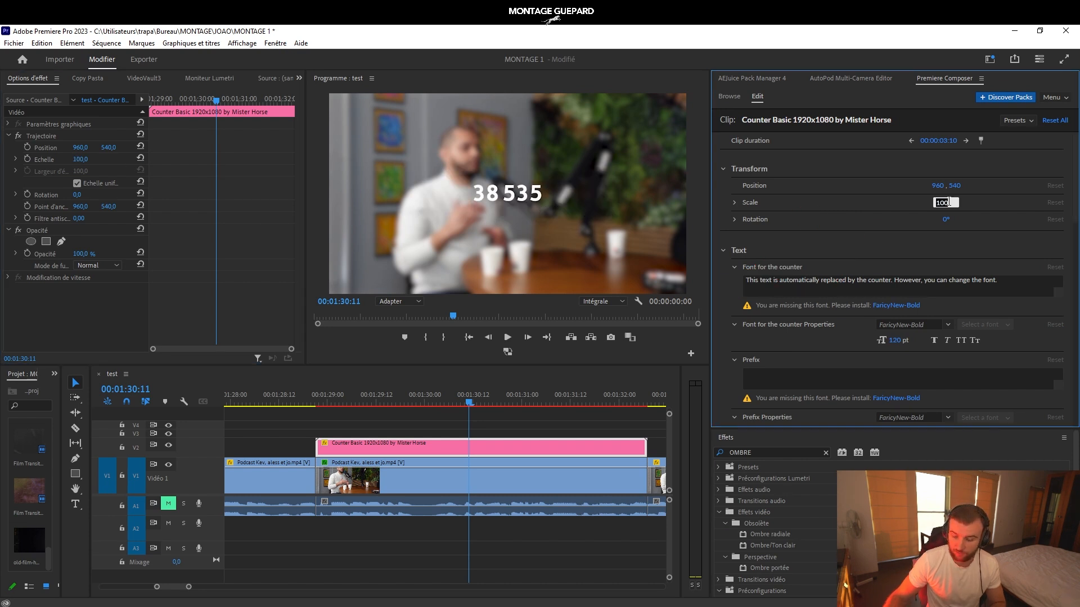
{"action": "type", "text": "300"}
{"action": "key", "text": "Return"}
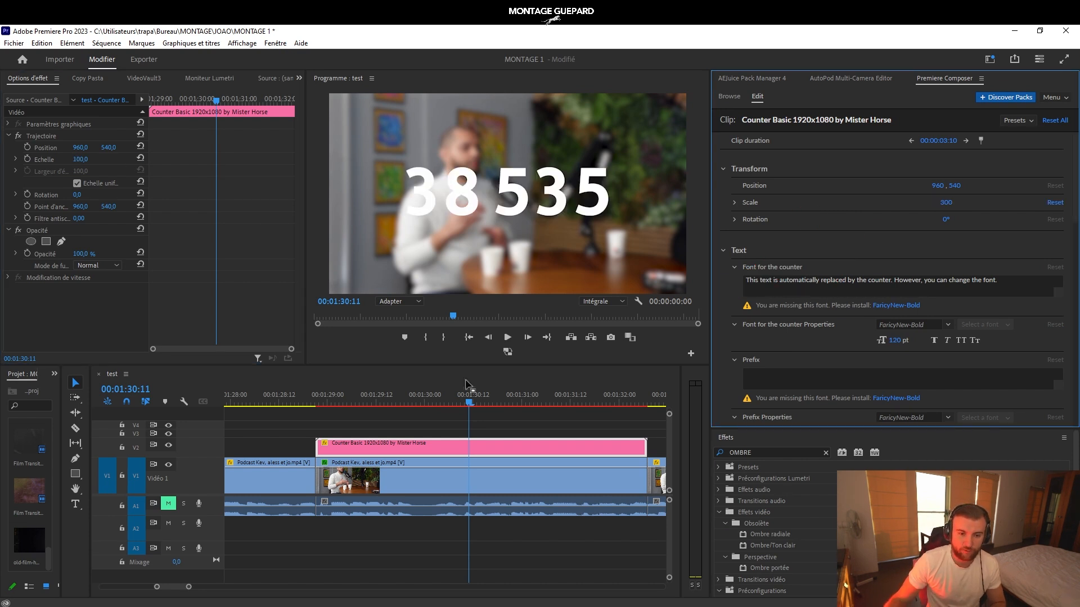
Set the counter's Count From, To values to 500 and 3000
{"action": "scroll", "coordinate": [877, 253], "scroll_direction": "down", "scroll_amount": 6}
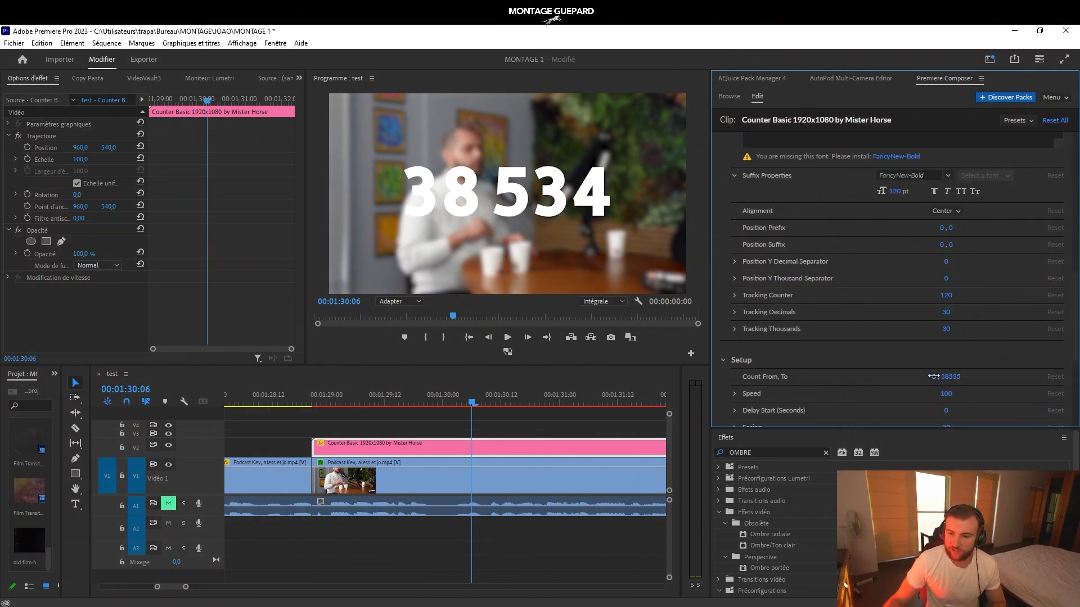
{"action": "type", "text": "500"}
{"action": "key", "text": "Tab"}
{"action": "type", "text": "3000"}
{"action": "key", "text": "Return"}
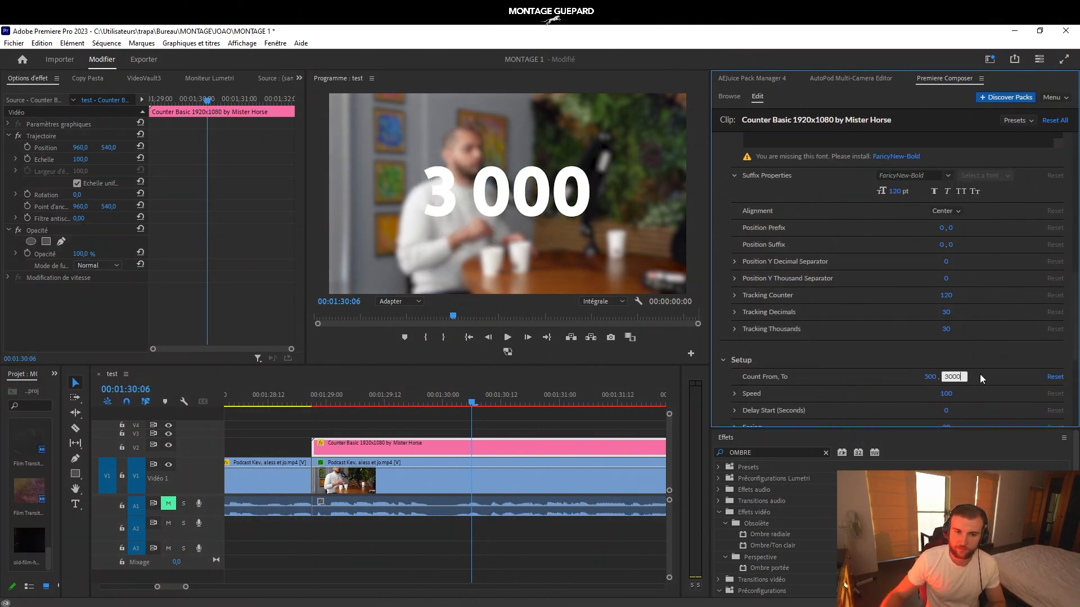
{"action": "key", "text": "Up"}
Turn off Show Leading Zeroes for the counter after checking its first frames
{"action": "left_click", "coordinate": [332, 423]}
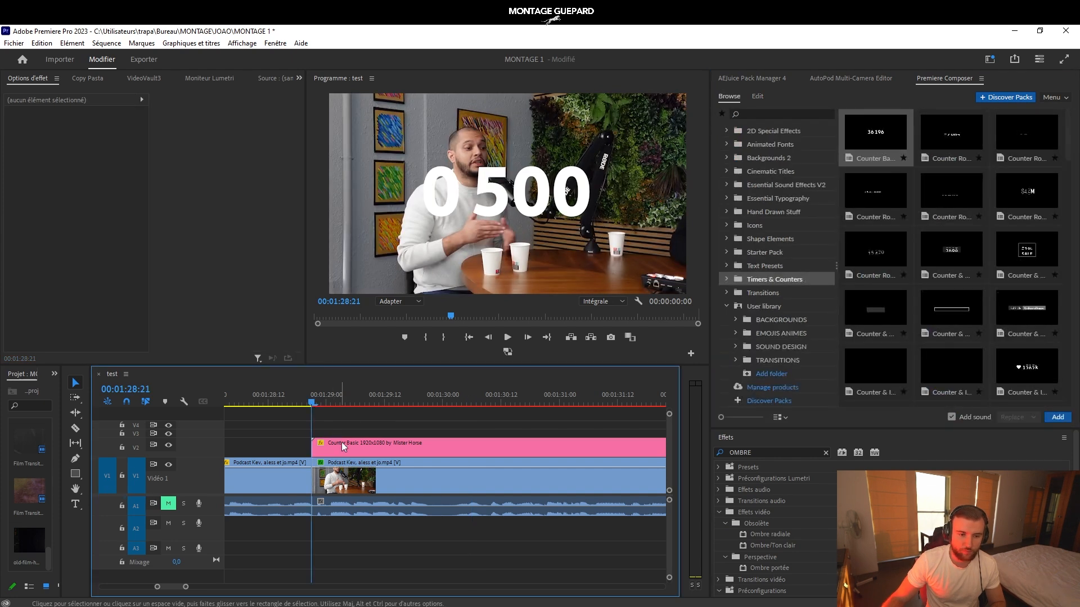
{"action": "left_click", "coordinate": [375, 413]}
{"action": "left_click", "coordinate": [479, 443]}
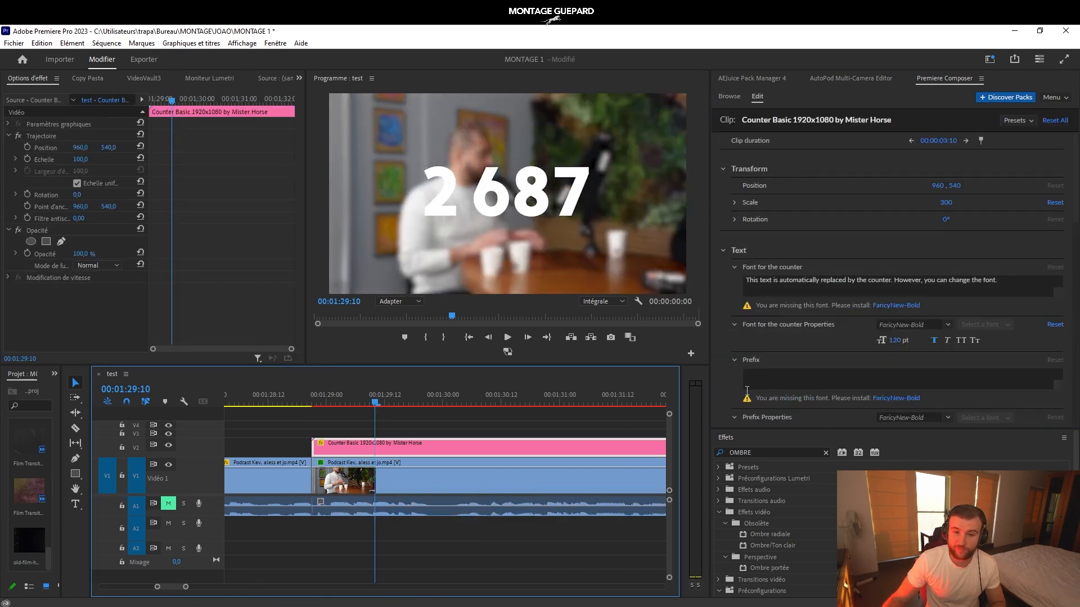
{"action": "left_click_drag", "start_coordinate": [375, 401], "coordinate": [313, 400]}
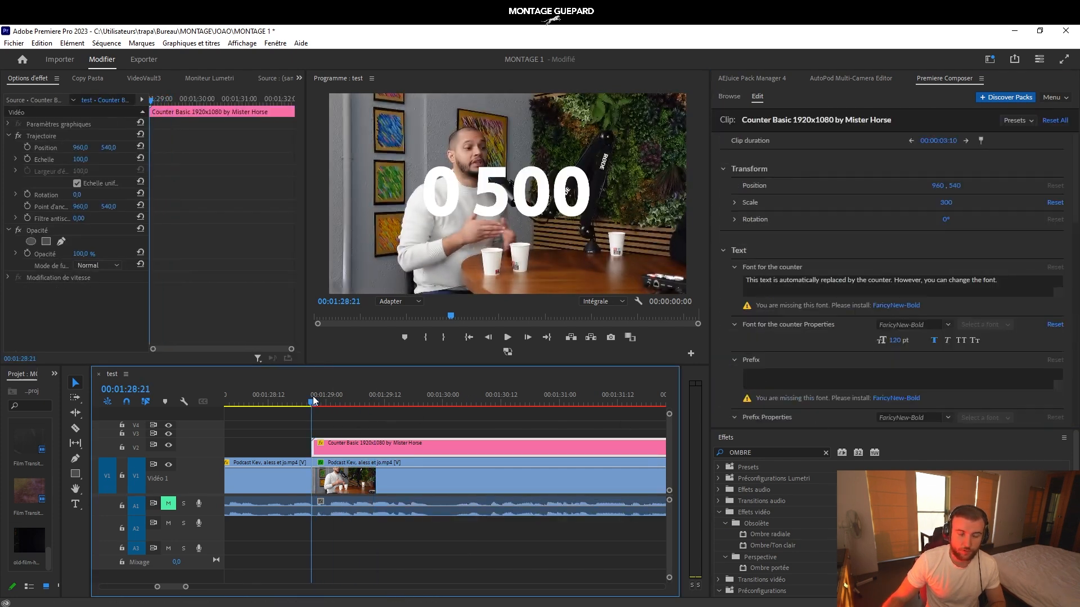
{"action": "scroll", "coordinate": [747, 358], "scroll_direction": "down", "scroll_amount": 10}
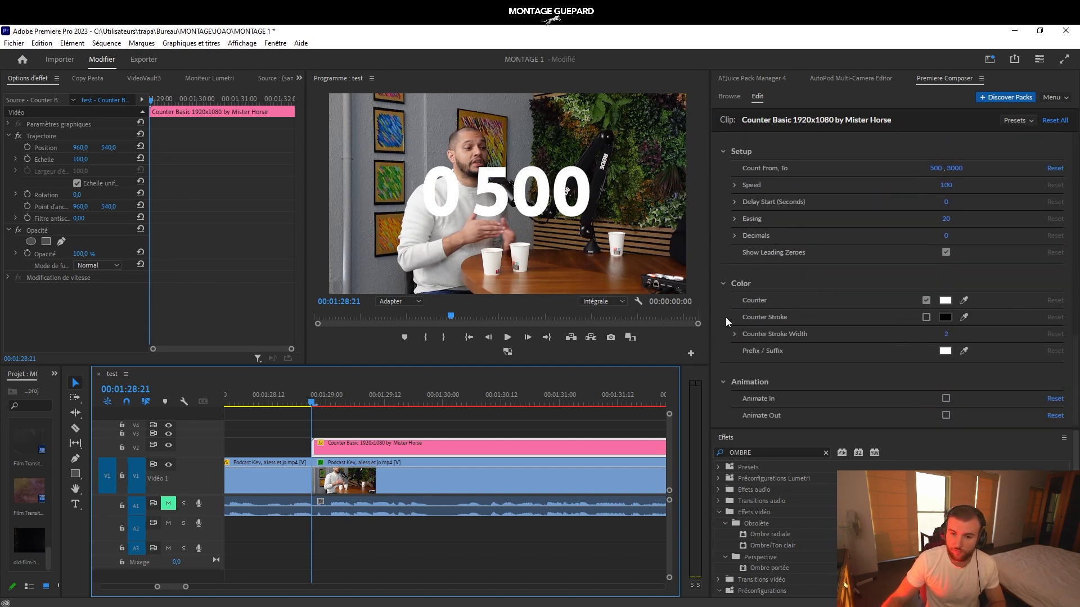
{"action": "left_click", "coordinate": [946, 252]}
Play the counter animation from its first frame at 00:01:28:21 to about 00:01:31:09
{"action": "left_click", "coordinate": [315, 399]}
{"action": "left_click", "coordinate": [342, 433]}
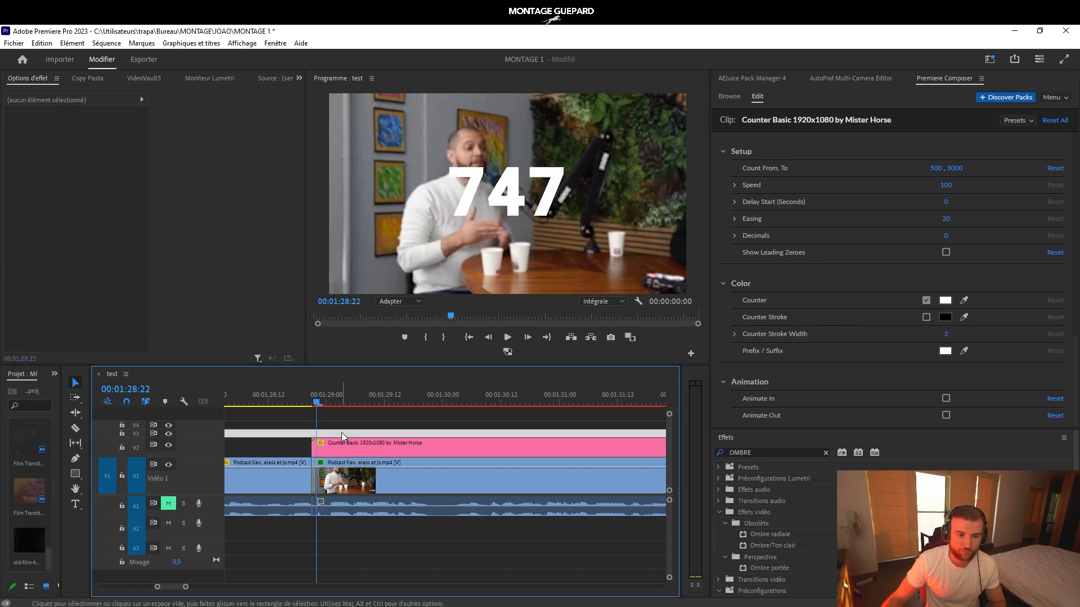
{"action": "left_click", "coordinate": [314, 400]}
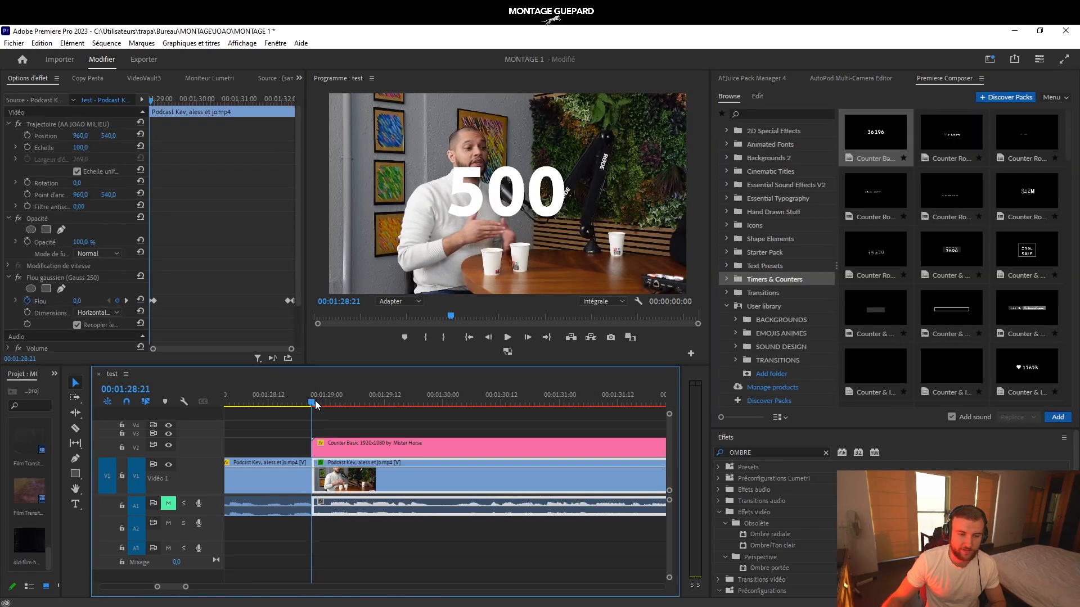
{"action": "key", "text": "space"}
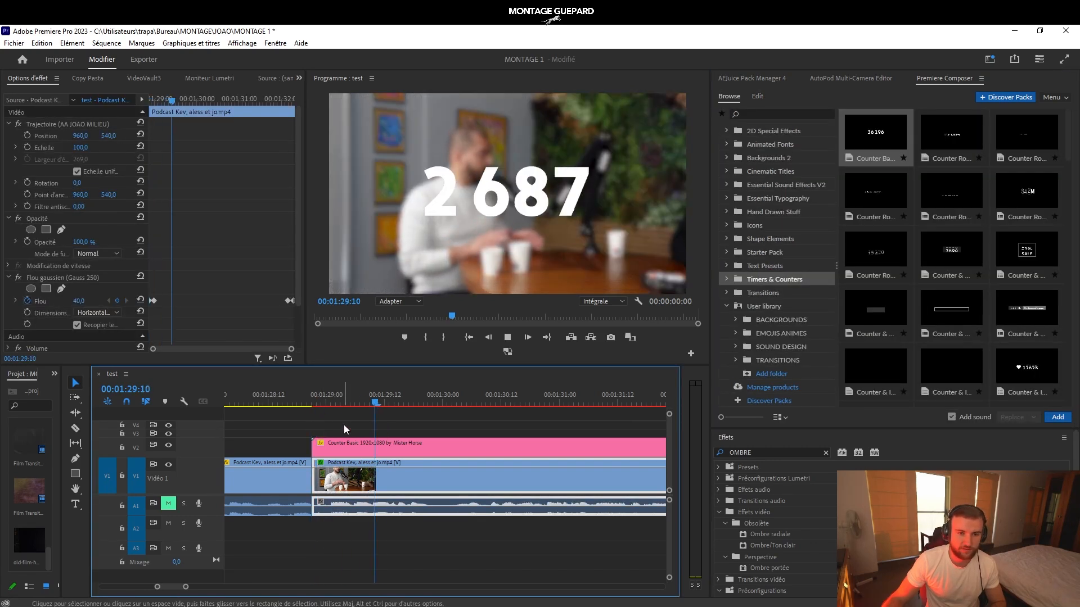
{"action": "key", "text": "minus"}
{"action": "left_click", "coordinate": [463, 429]}
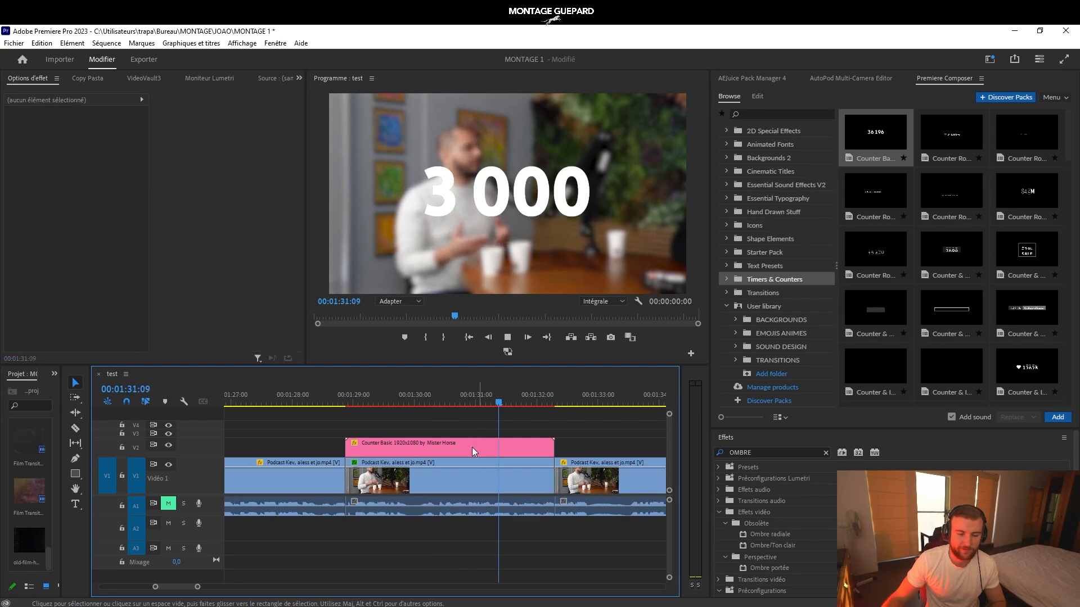
Set the counter's fill colour to light yellow, hex fff789
{"action": "left_click", "coordinate": [471, 447]}
{"action": "scroll", "coordinate": [824, 364], "scroll_direction": "down", "scroll_amount": 10}
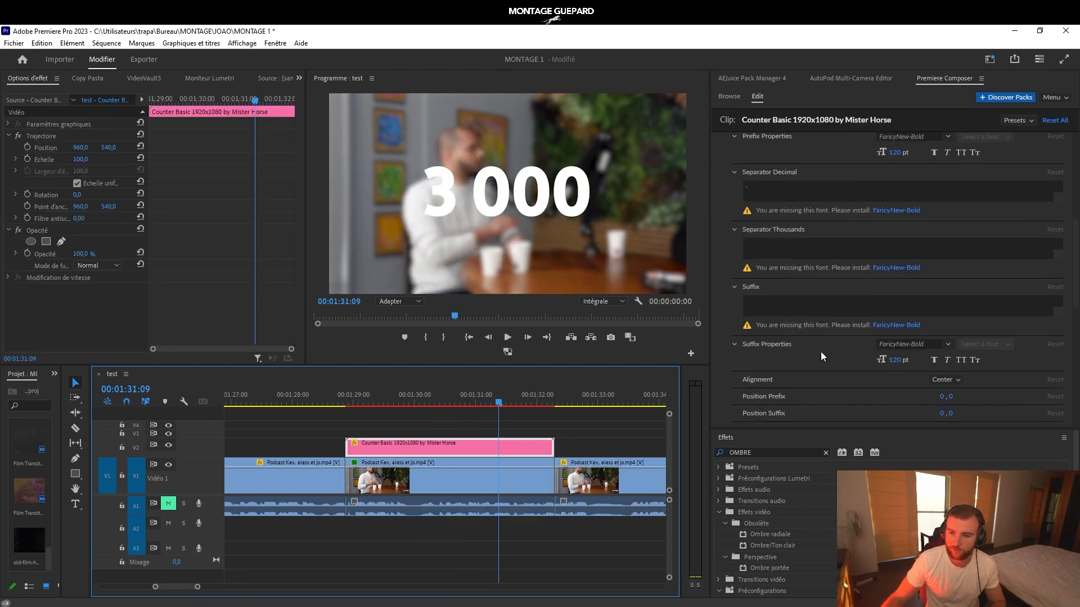
{"action": "scroll", "coordinate": [822, 386], "scroll_direction": "down", "scroll_amount": 2}
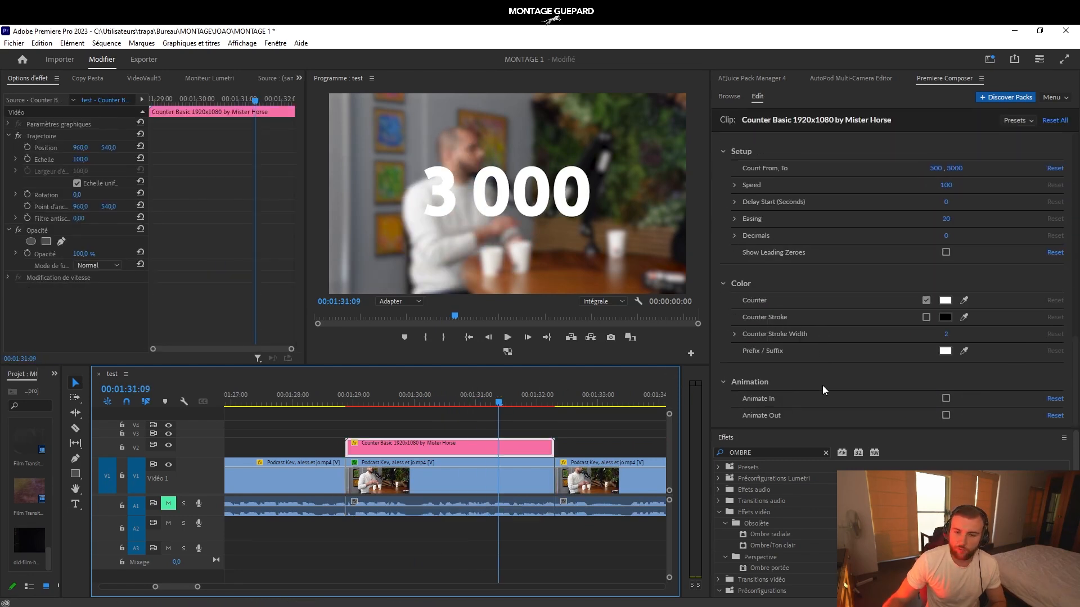
{"action": "left_click", "coordinate": [946, 301]}
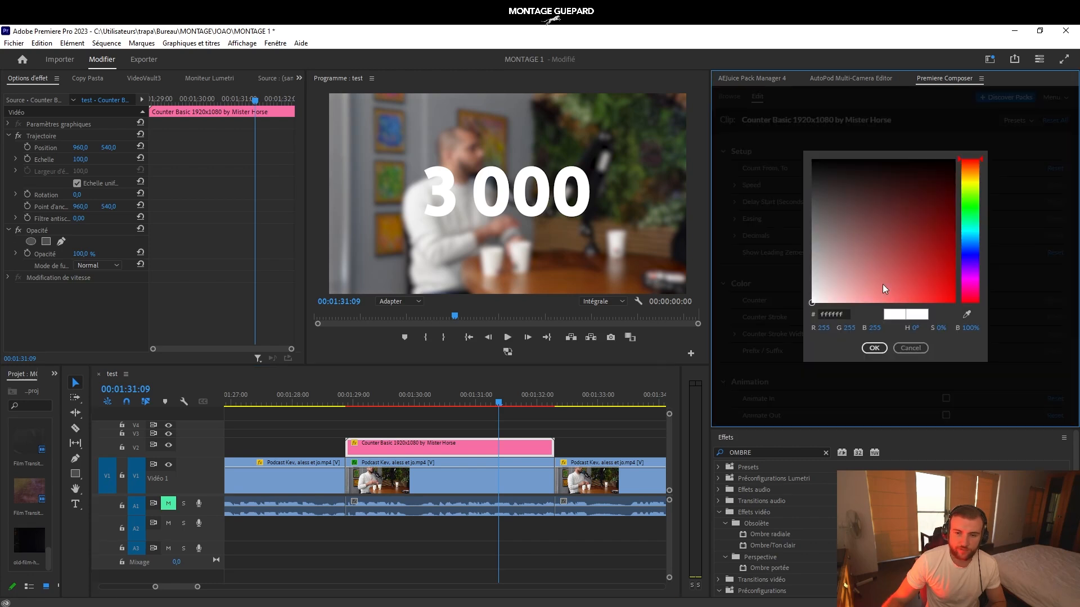
{"action": "left_click", "coordinate": [967, 181]}
{"action": "left_click", "coordinate": [878, 302]}
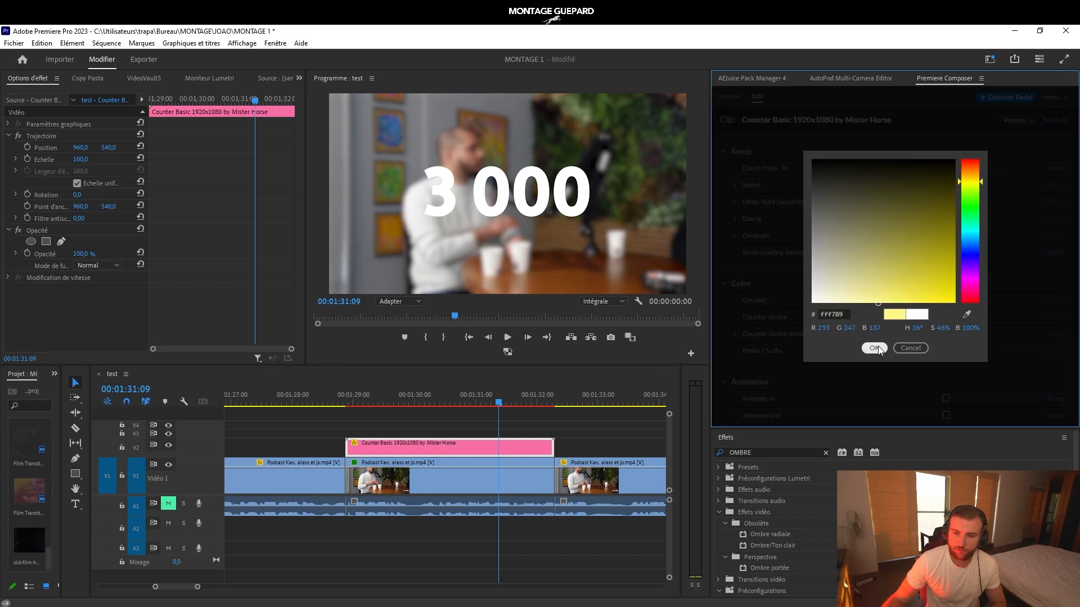
{"action": "left_click", "coordinate": [874, 348]}
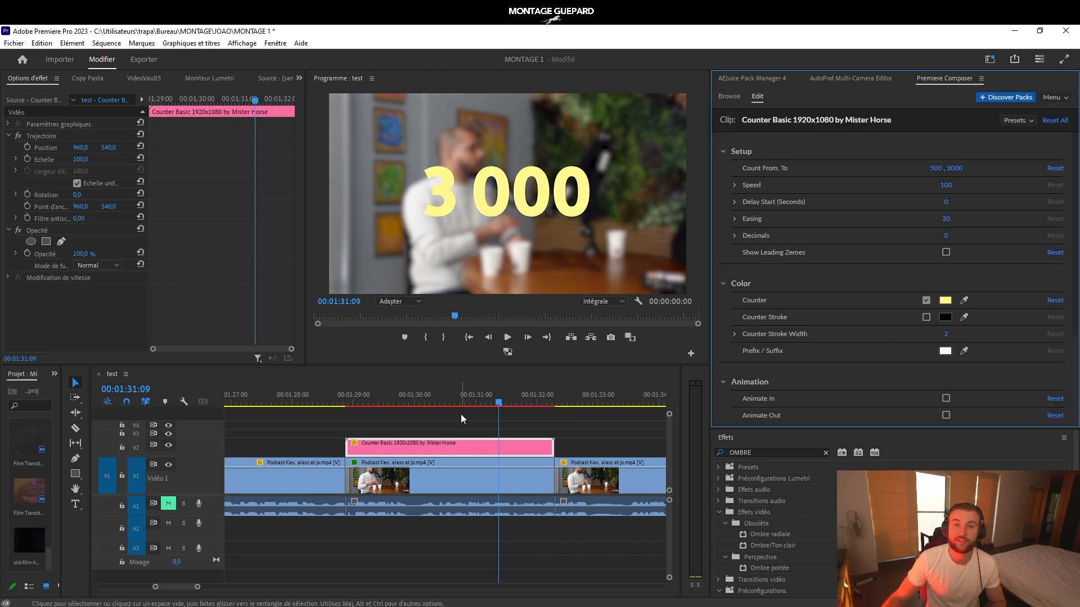
Apply the Ombre Good preset to the counter clip and set its shadow to 90 % opacity, distance 23 and softness (Lissage) 27
{"action": "left_click_drag", "start_coordinate": [770, 523], "coordinate": [462, 450]}
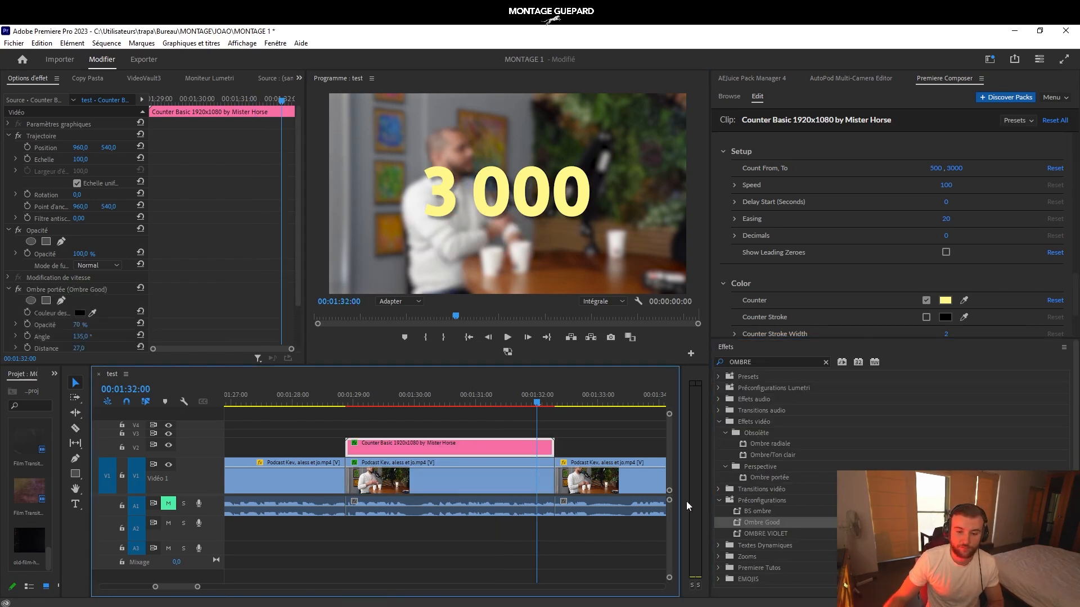
{"action": "scroll", "coordinate": [99, 343], "scroll_direction": "down", "scroll_amount": 2}
{"action": "left_click", "coordinate": [89, 272]}
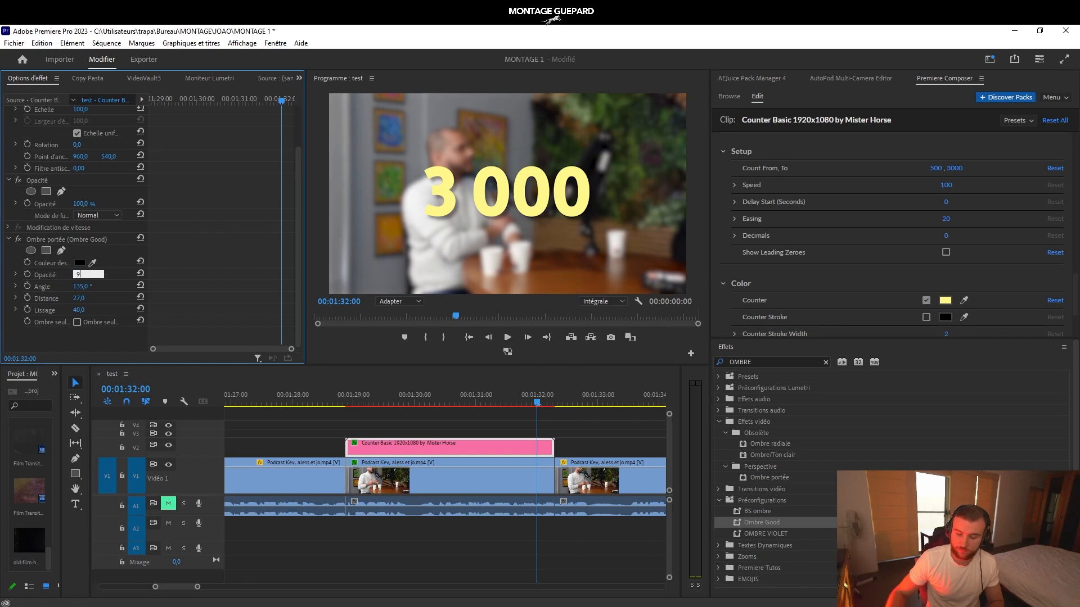
{"action": "left_click_drag", "start_coordinate": [84, 288], "coordinate": [126, 310]}
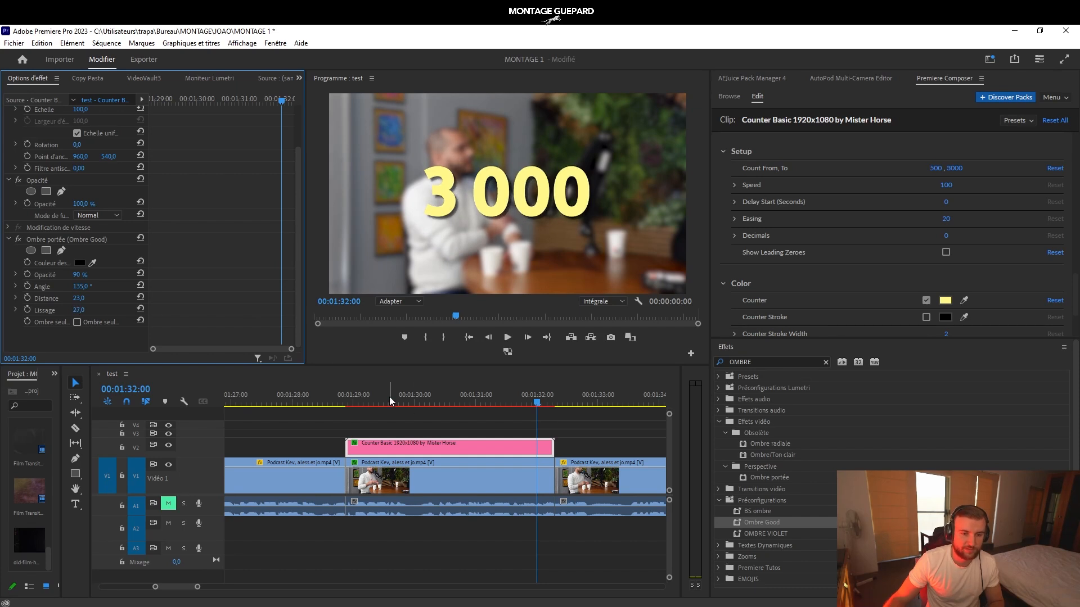
Set the counter shadow's distance to 15 and lengthen the counter's clip duration to 00:00:06:10
{"action": "type", "text": "15"}
{"action": "key", "text": "Return"}
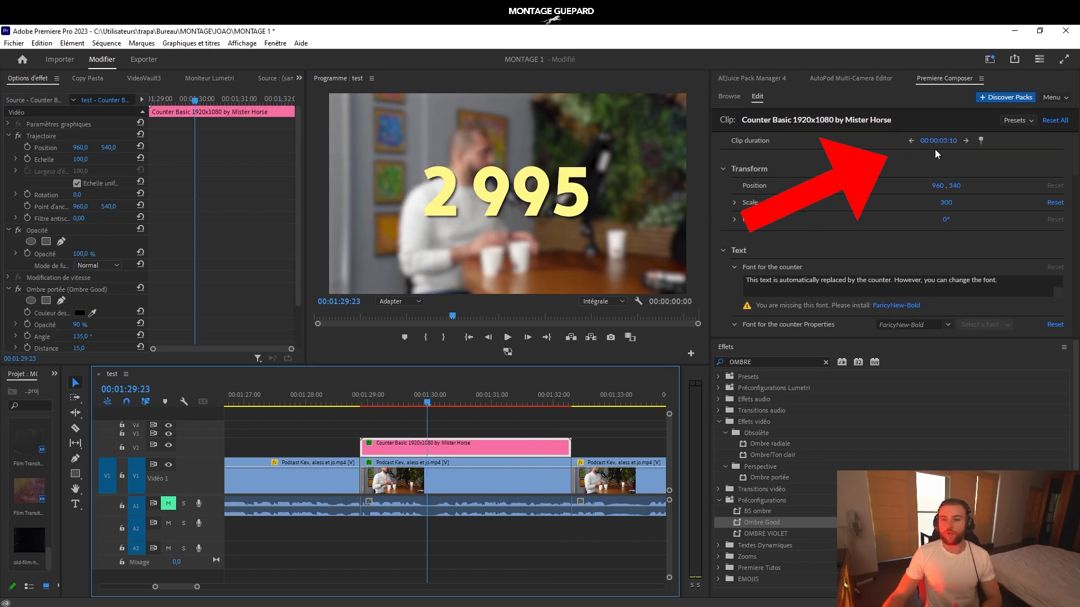
{"action": "left_click", "coordinate": [938, 141]}
{"action": "type", "text": "6"}
{"action": "key", "text": "Return"}
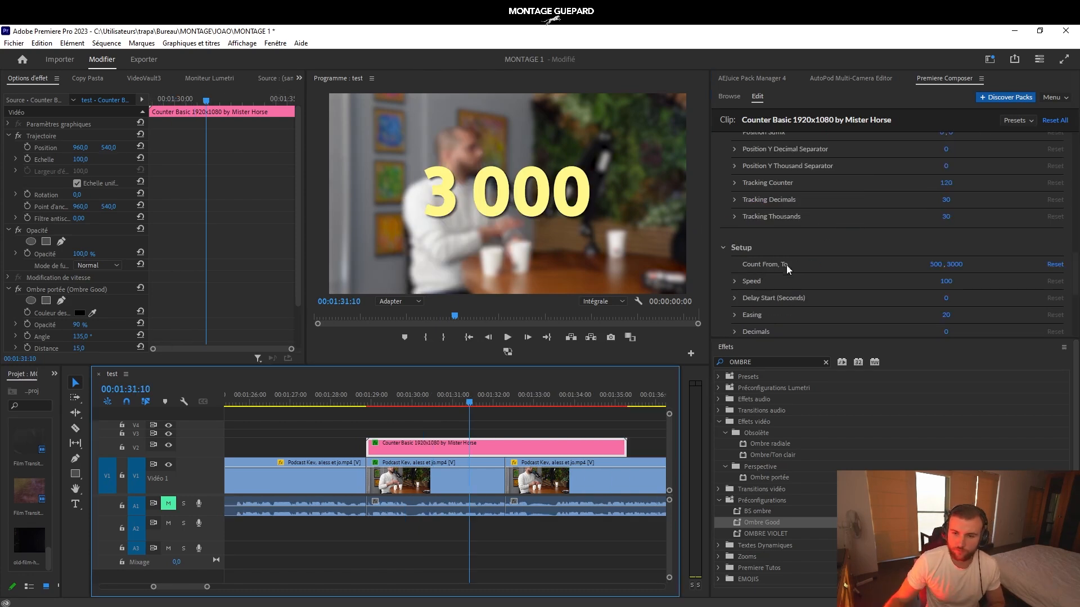
Set the counter's Speed to 20 and play its animation from the start of the clip
{"action": "scroll", "coordinate": [816, 261], "scroll_direction": "down", "scroll_amount": 2}
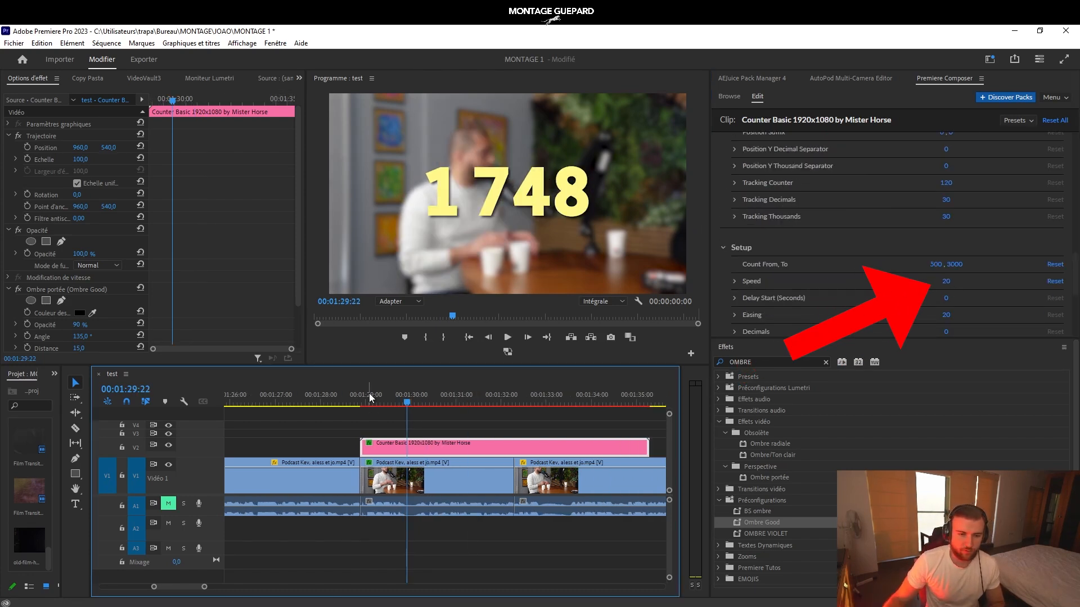
{"action": "left_click", "coordinate": [388, 426]}
{"action": "scroll", "coordinate": [400, 435], "scroll_direction": "down", "scroll_amount": 5}
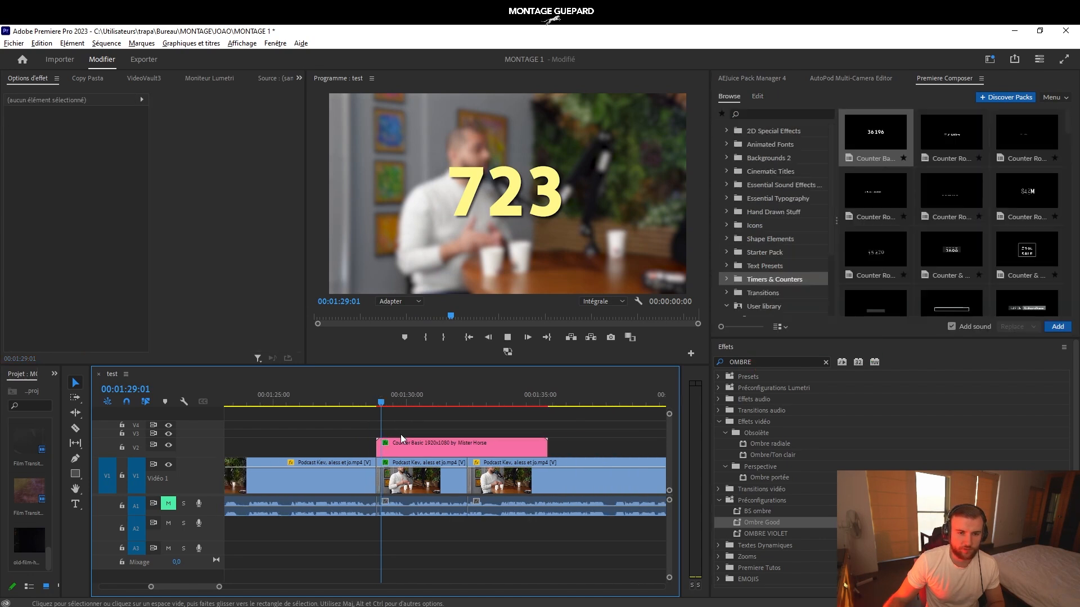
{"action": "scroll", "coordinate": [400, 434], "scroll_direction": "up", "scroll_amount": 4}
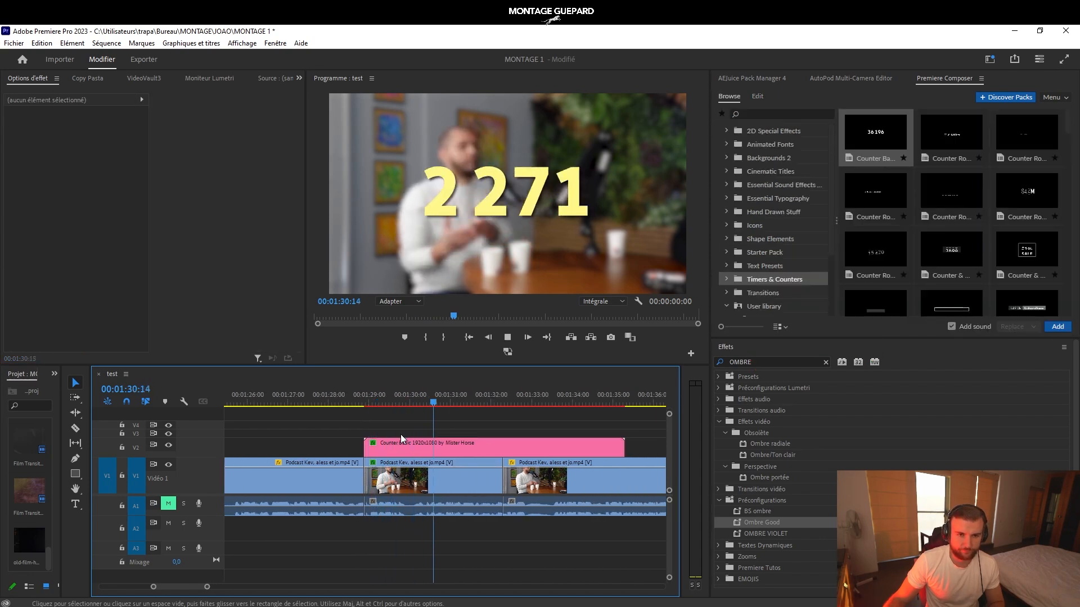
Add Circle Counter 1 from Timers & Counters to track V2 above the blurred podcast clip
{"action": "left_click", "coordinate": [516, 447]}
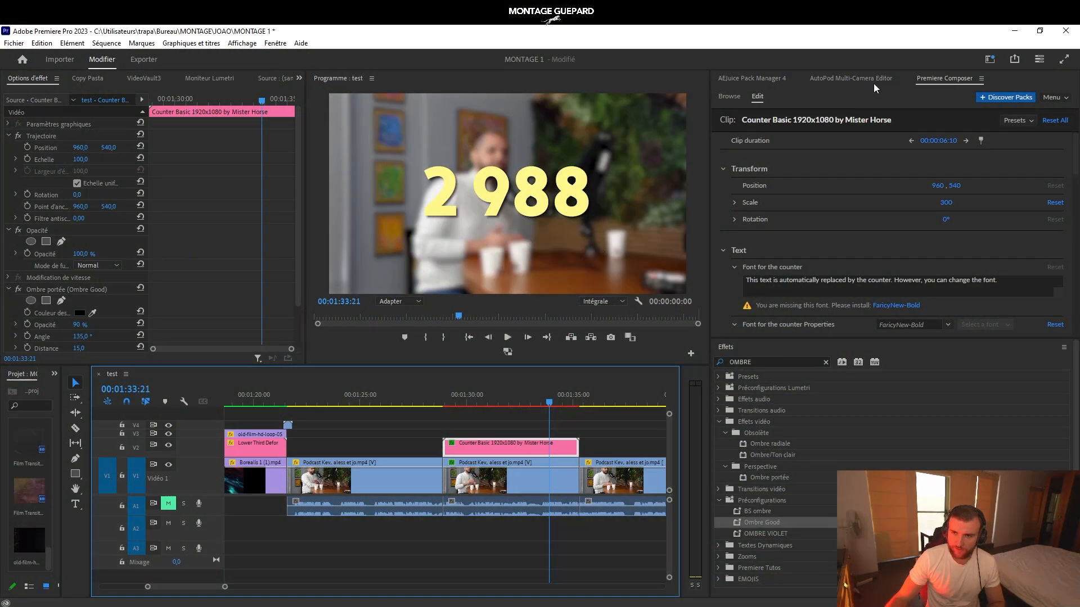
{"action": "left_click", "coordinate": [954, 81]}
{"action": "left_click", "coordinate": [730, 97]}
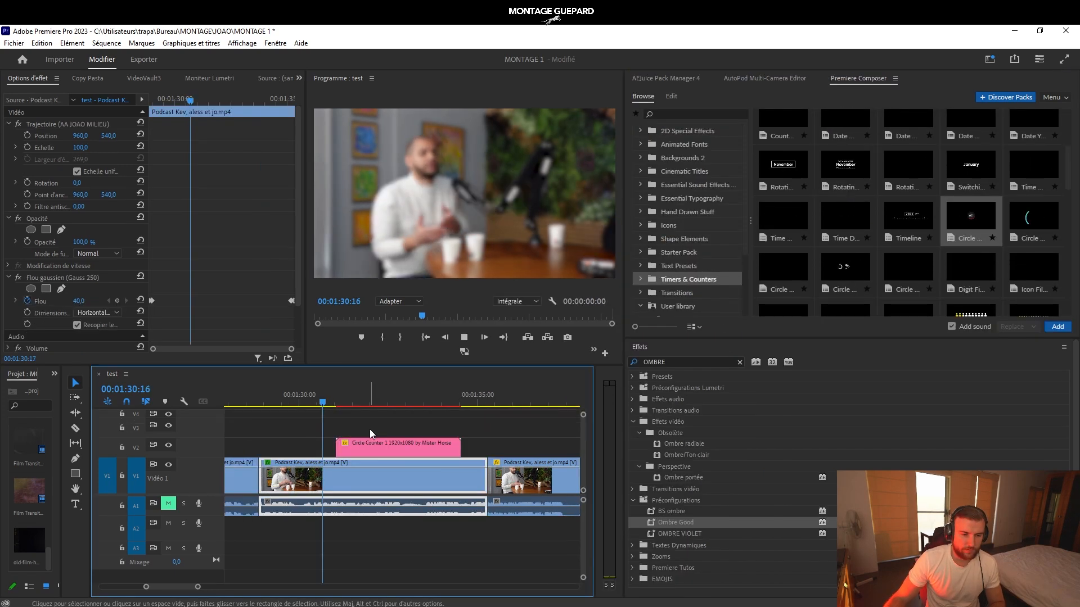
Replace the circle counter's subtitle text with "réalisé"
{"action": "left_click", "coordinate": [399, 447]}
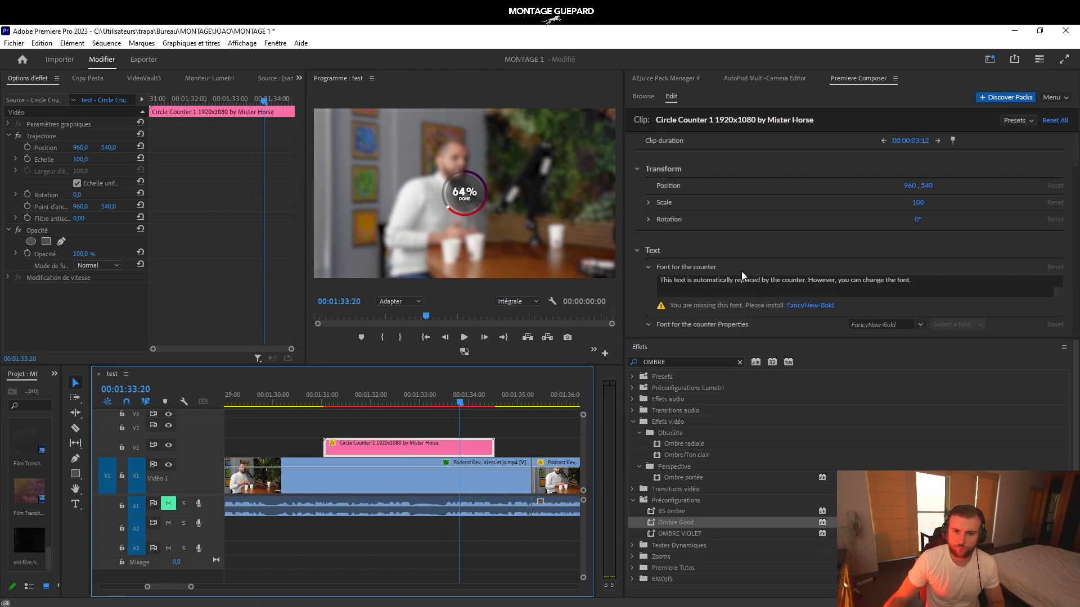
{"action": "scroll", "coordinate": [748, 279], "scroll_direction": "down", "scroll_amount": 5}
{"action": "left_click", "coordinate": [726, 242]}
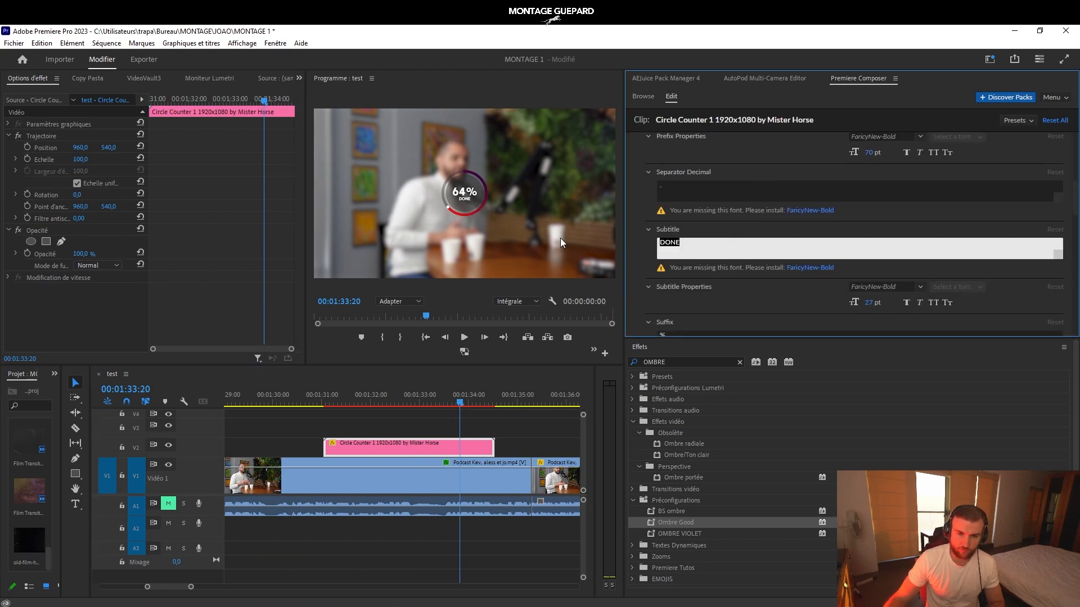
{"action": "type", "text": "réalisé"}
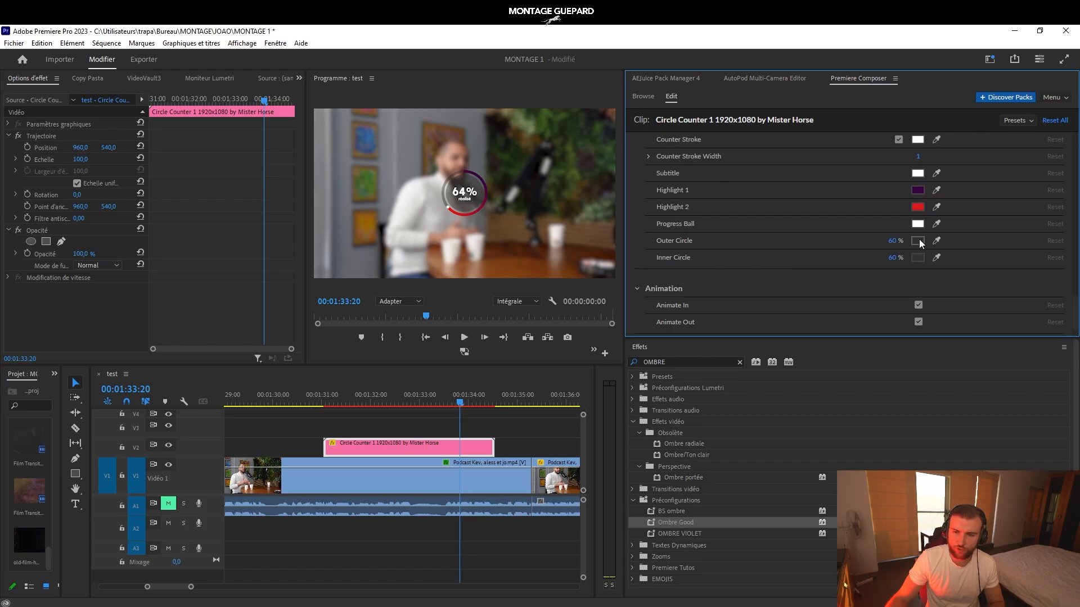
Set the circle counter's Highlight 1 to green, hex 1eff00, and its Highlight 2 to a matching green
{"action": "left_click", "coordinate": [915, 191]}
{"action": "left_click", "coordinate": [927, 168]}
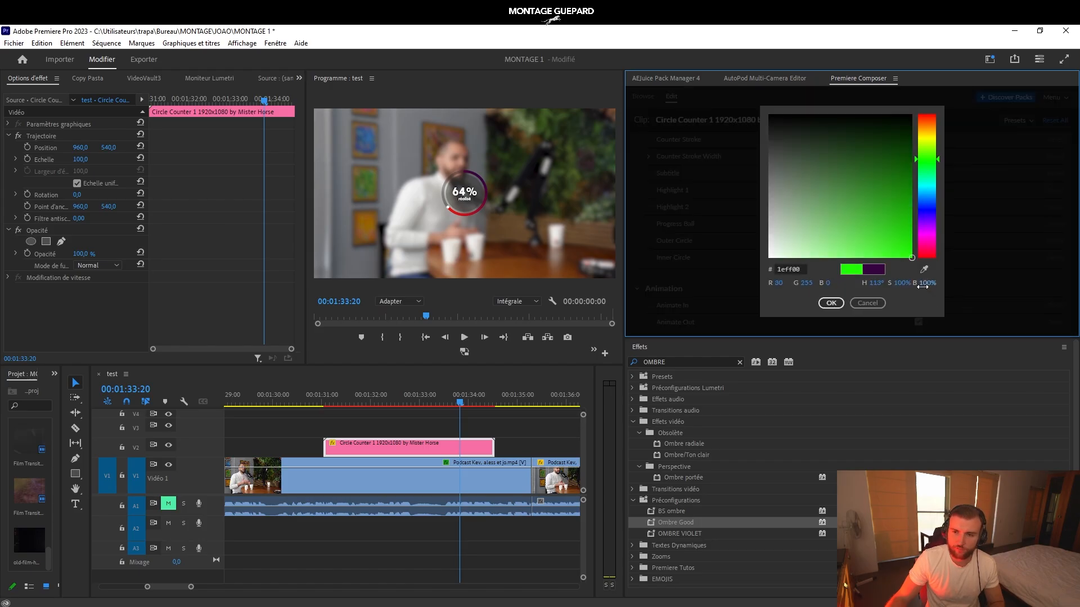
{"action": "left_click", "coordinate": [830, 303]}
{"action": "left_click", "coordinate": [914, 207]}
{"action": "left_click", "coordinate": [927, 163]}
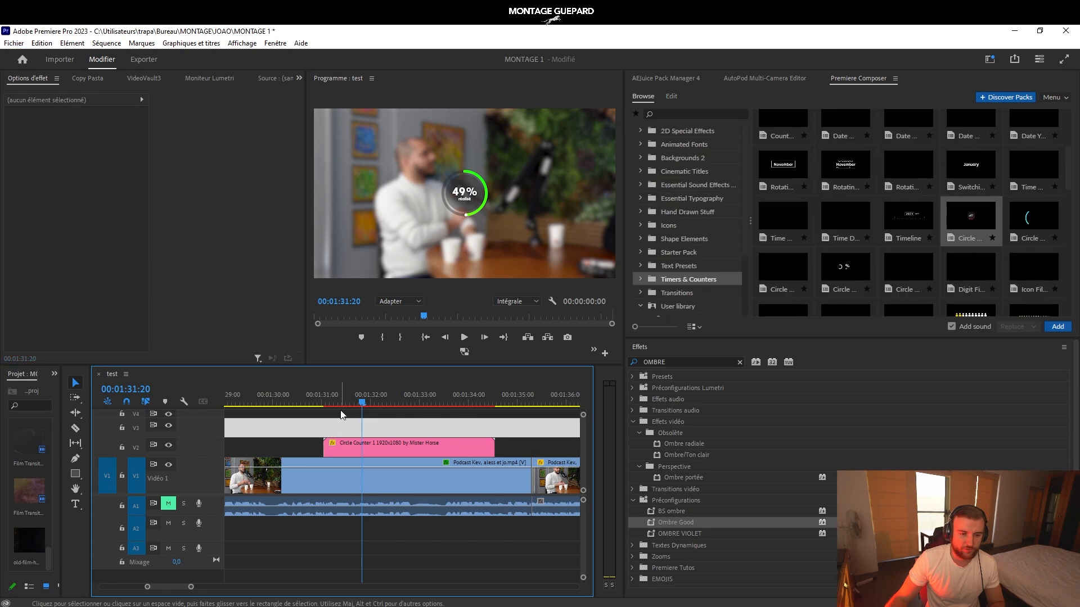
Enlarge the circle counter and raise its final percentage, scrubbing through the animation to check it
{"action": "left_click_drag", "start_coordinate": [363, 402], "coordinate": [442, 402]}
{"action": "left_click", "coordinate": [443, 446]}
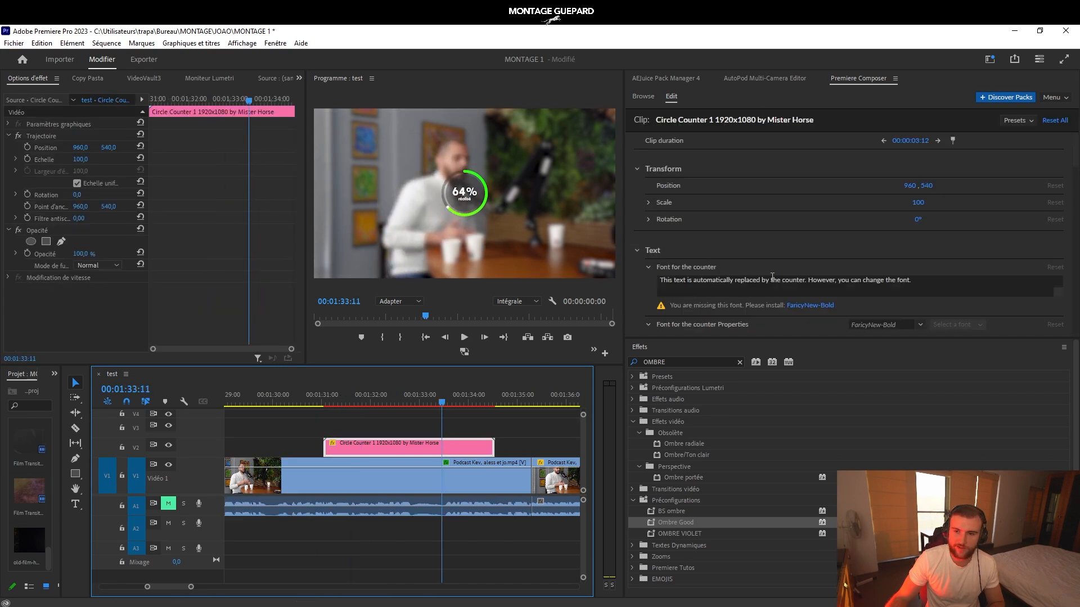
{"action": "scroll", "coordinate": [772, 276], "scroll_direction": "down", "scroll_amount": 5}
{"action": "left_click_drag", "start_coordinate": [337, 403], "coordinate": [426, 403]}
{"action": "left_click_drag", "start_coordinate": [461, 416], "coordinate": [478, 416]}
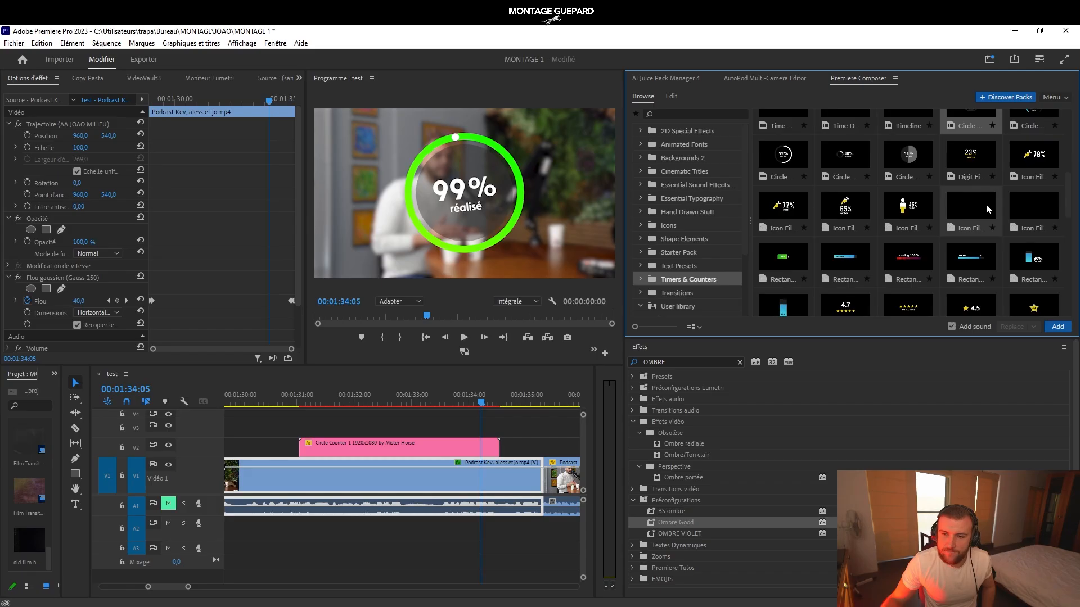
Add Icon Fill Counter 5 to track V3 above the podcast clip and set its Icon Highlight colour to green, hex 00ff04
{"action": "left_click_drag", "start_coordinate": [949, 217], "coordinate": [416, 419]}
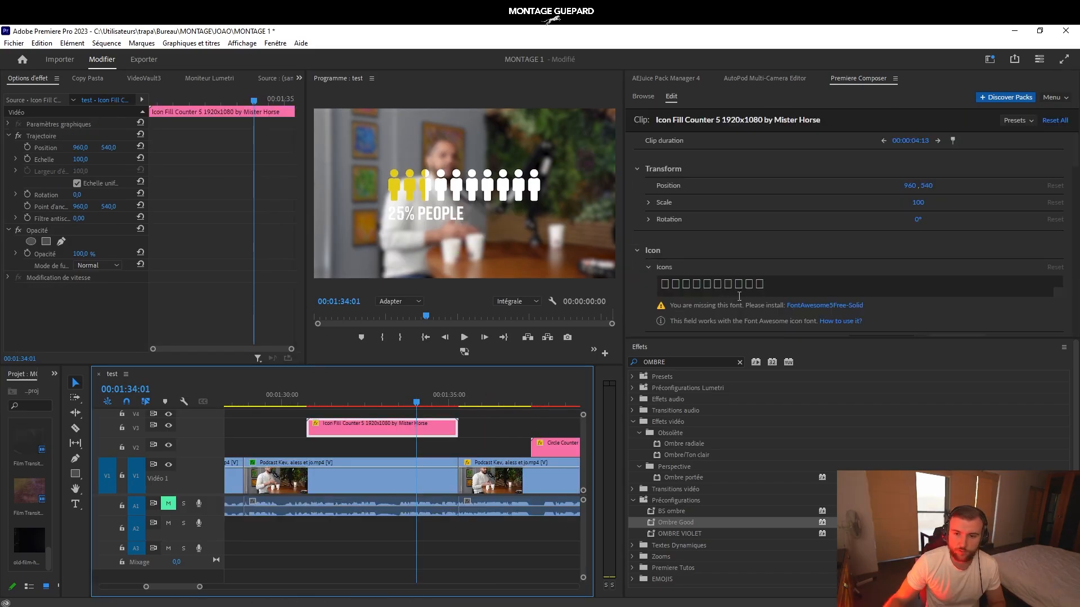
{"action": "scroll", "coordinate": [740, 278], "scroll_direction": "down", "scroll_amount": 10}
{"action": "left_click", "coordinate": [916, 262]}
{"action": "left_click", "coordinate": [928, 163]}
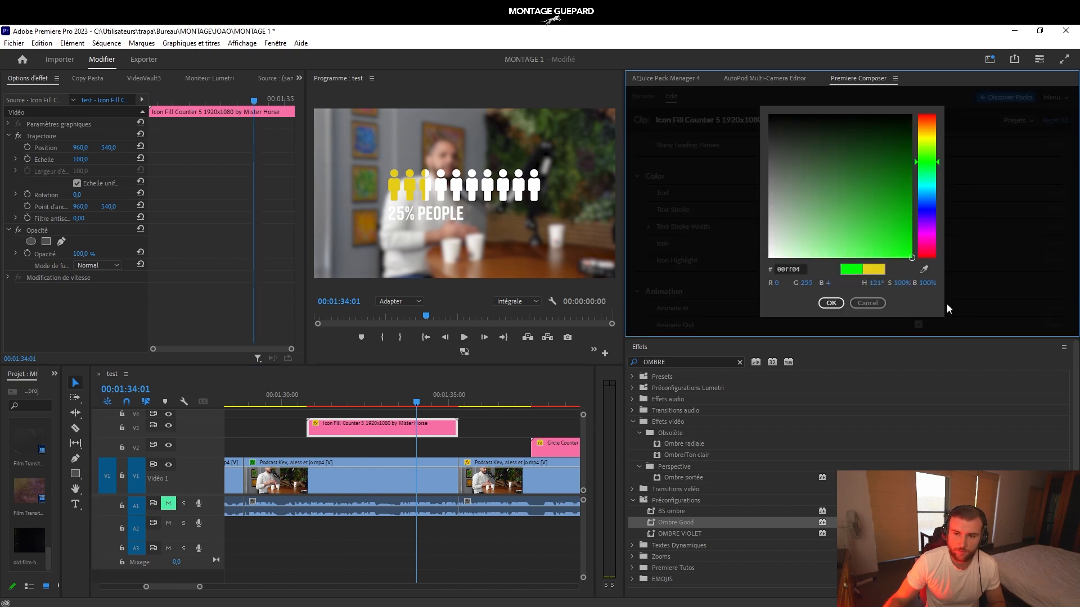
{"action": "left_click", "coordinate": [831, 304]}
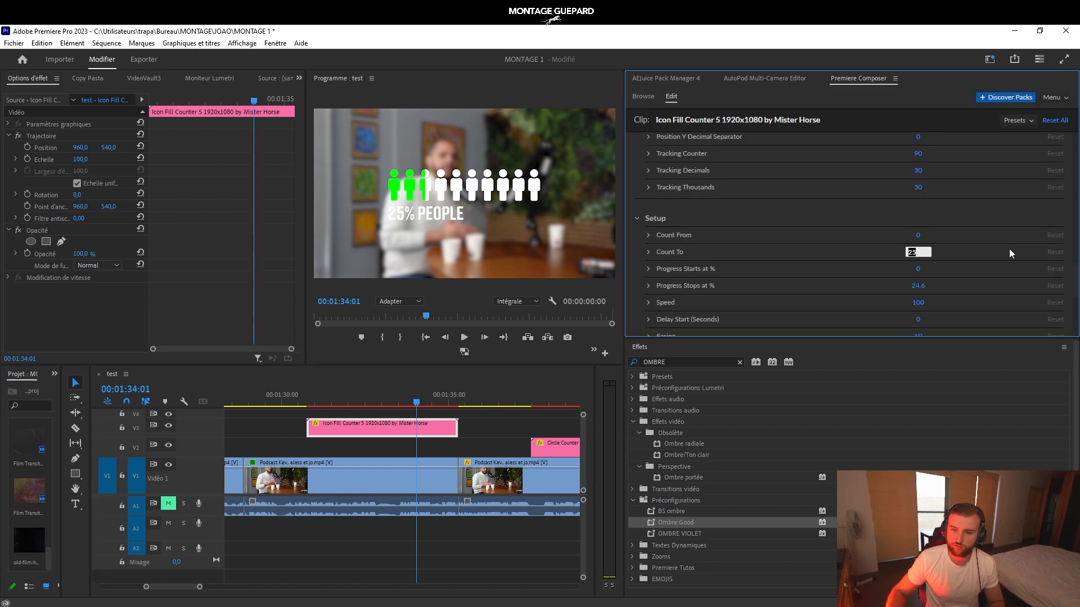
Set the icon counter's Count To and Progress Stops at % values to 75, and play it from its start
{"action": "type", "text": "75"}
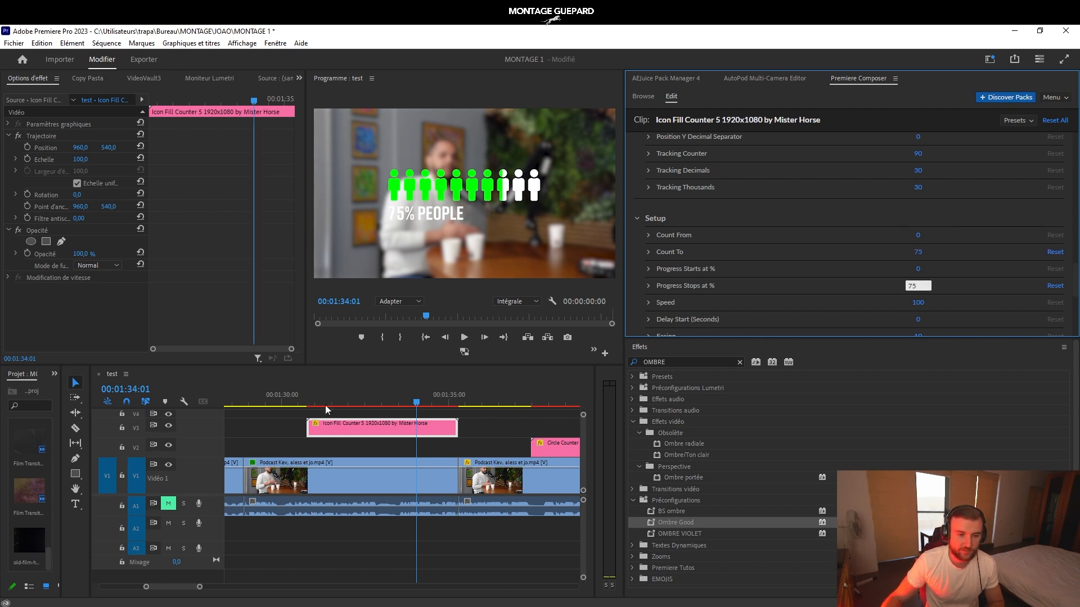
{"action": "left_click", "coordinate": [300, 404]}
{"action": "left_click", "coordinate": [311, 449]}
{"action": "key", "text": "space"}
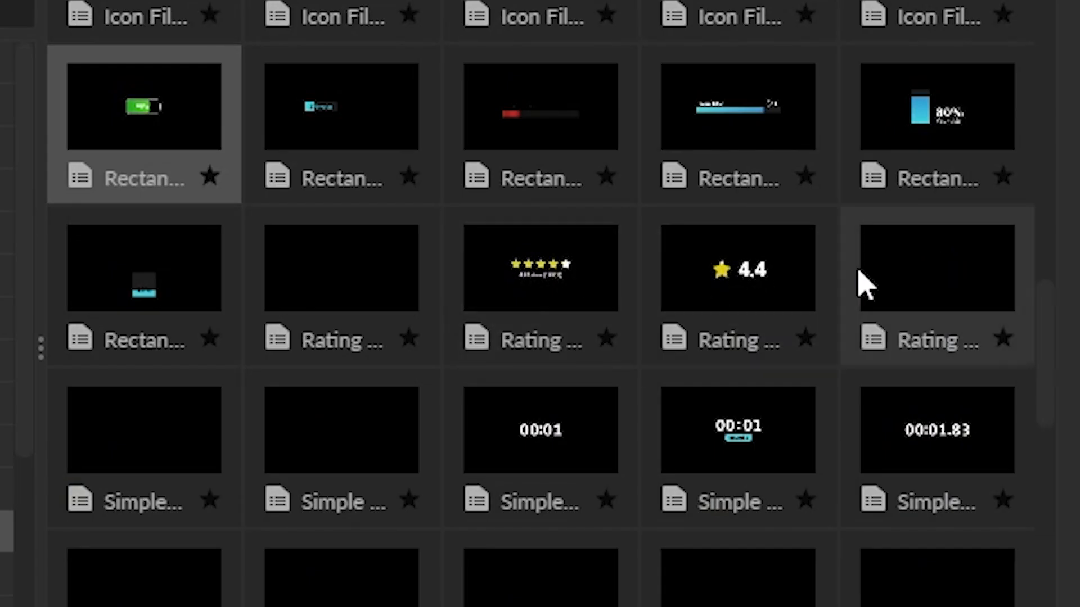
Add Rectangle Counter 4 to track V2 at scale 300 and recolour its two highlights as a lime-to-green gradient
{"action": "scroll", "coordinate": [760, 351], "scroll_direction": "down", "scroll_amount": 1}
{"action": "scroll", "coordinate": [760, 352], "scroll_direction": "down", "scroll_amount": 2}
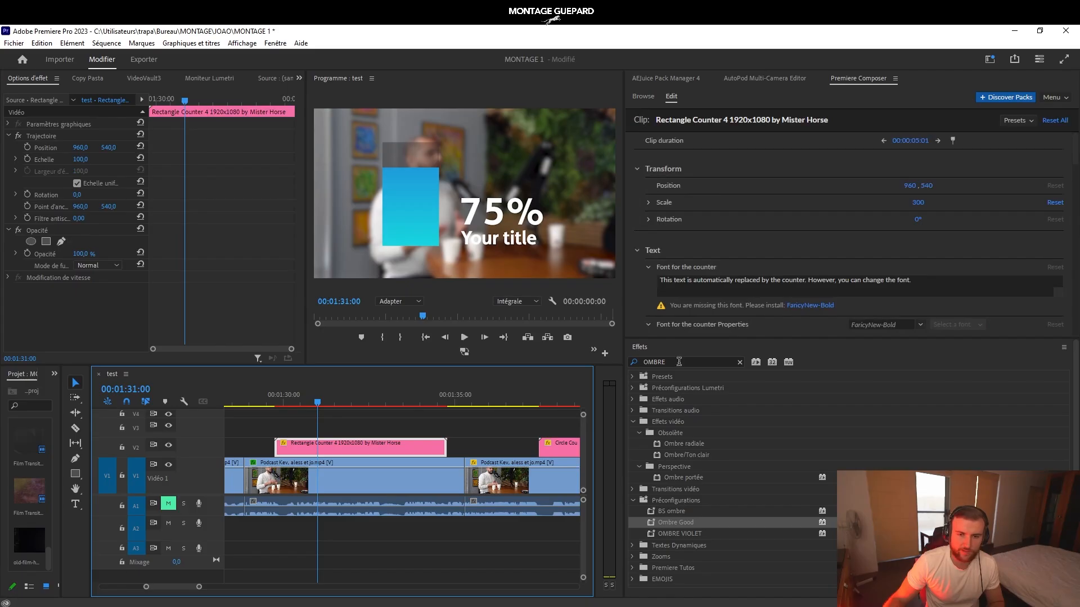
{"action": "scroll", "coordinate": [747, 264], "scroll_direction": "down", "scroll_amount": 10}
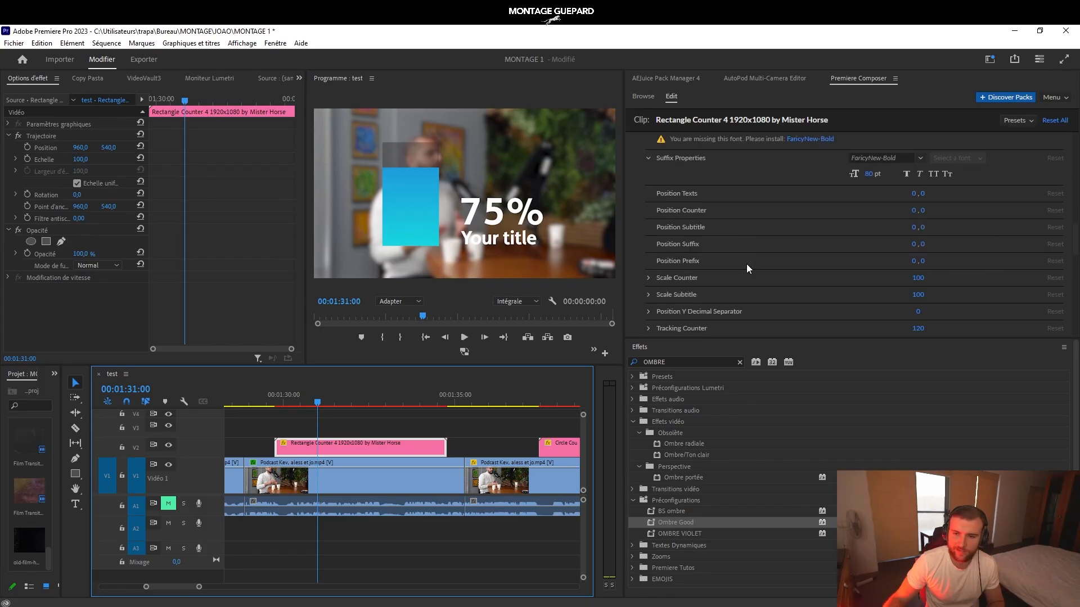
{"action": "scroll", "coordinate": [744, 268], "scroll_direction": "down", "scroll_amount": 5}
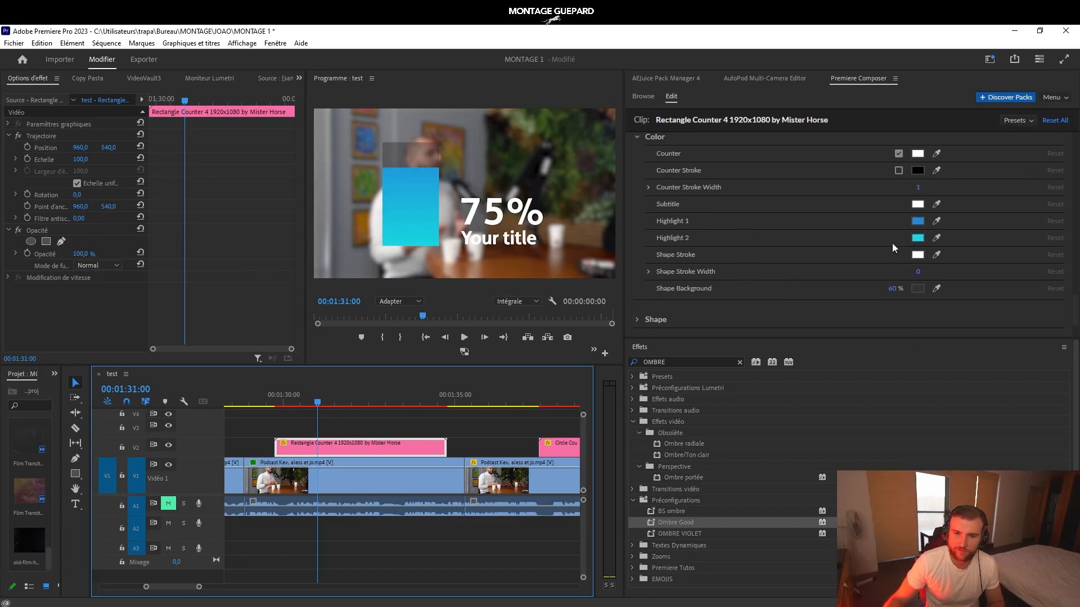
{"action": "left_click", "coordinate": [918, 225]}
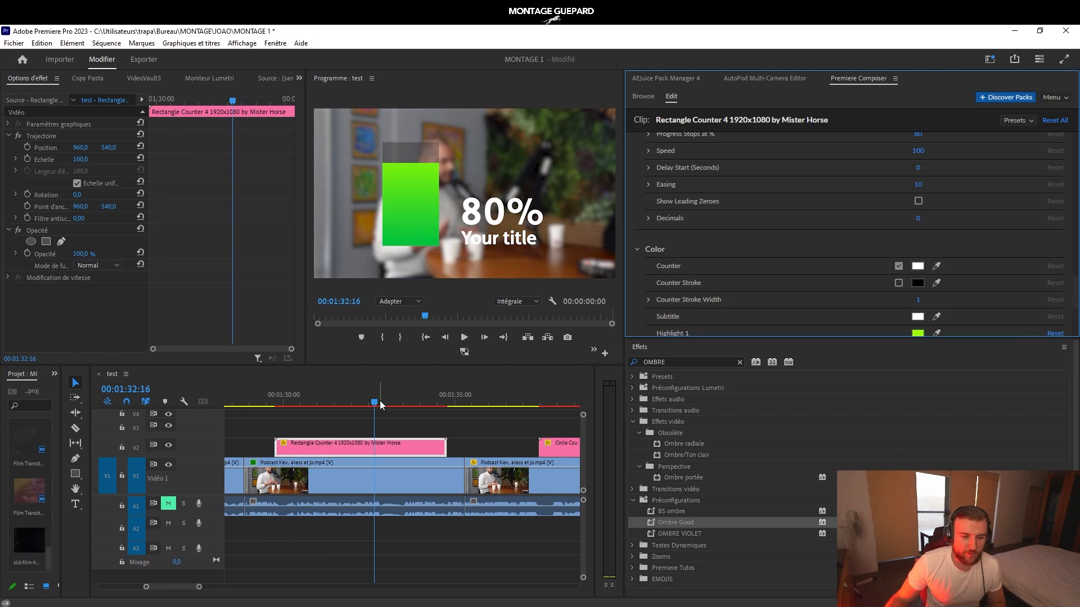
{"action": "left_click_drag", "start_coordinate": [381, 405], "coordinate": [400, 403]}
Add the Pie progress template from Timers & Counters to track V3, aligned with the start of the rectangle counter
{"action": "left_click", "coordinate": [852, 80]}
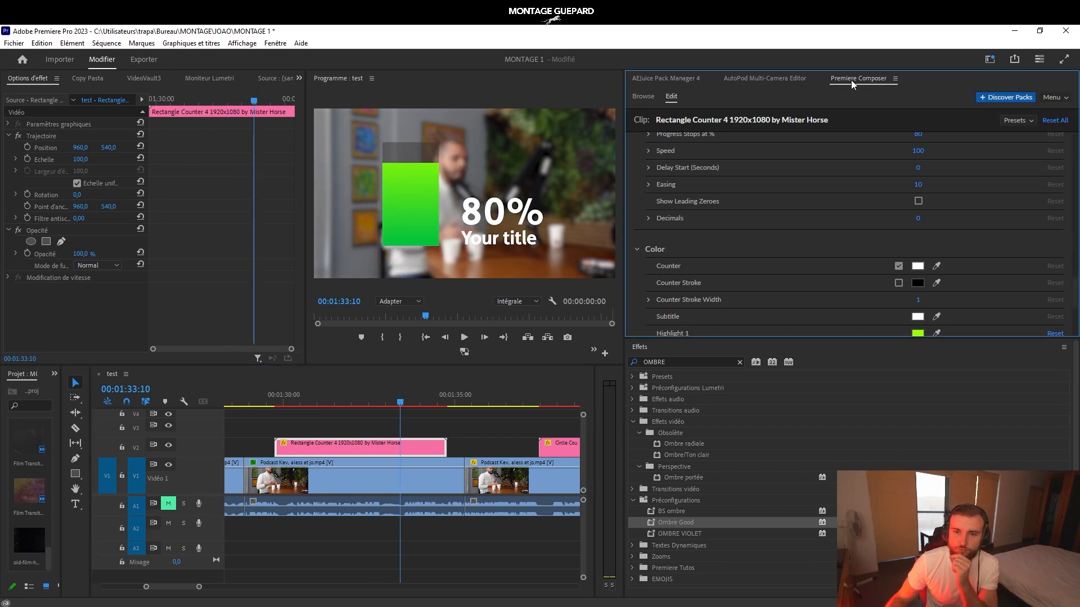
{"action": "left_click", "coordinate": [641, 97]}
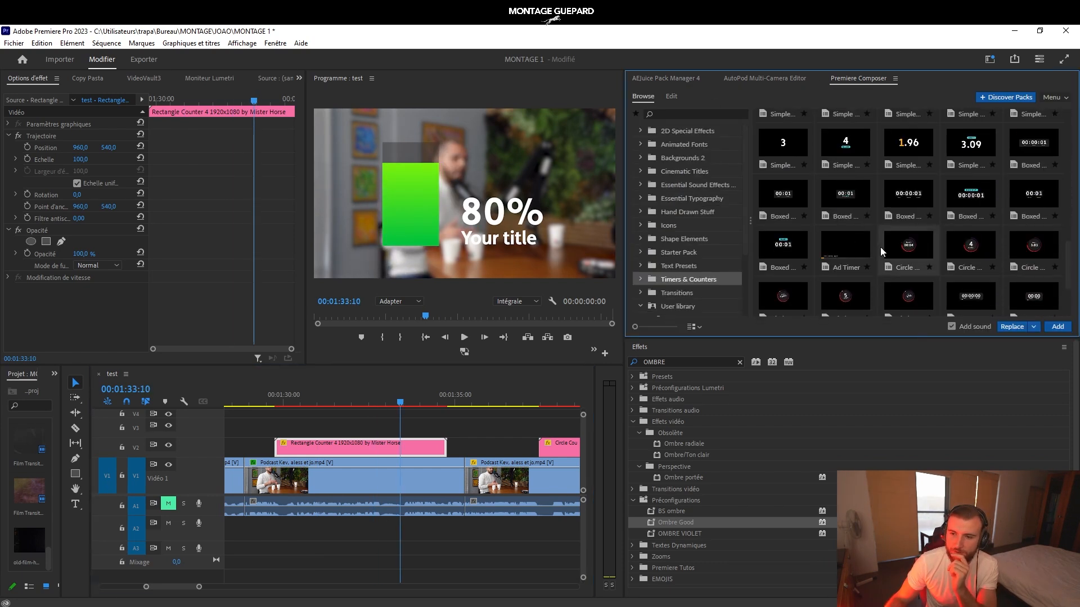
{"action": "scroll", "coordinate": [880, 247], "scroll_direction": "down", "scroll_amount": 2}
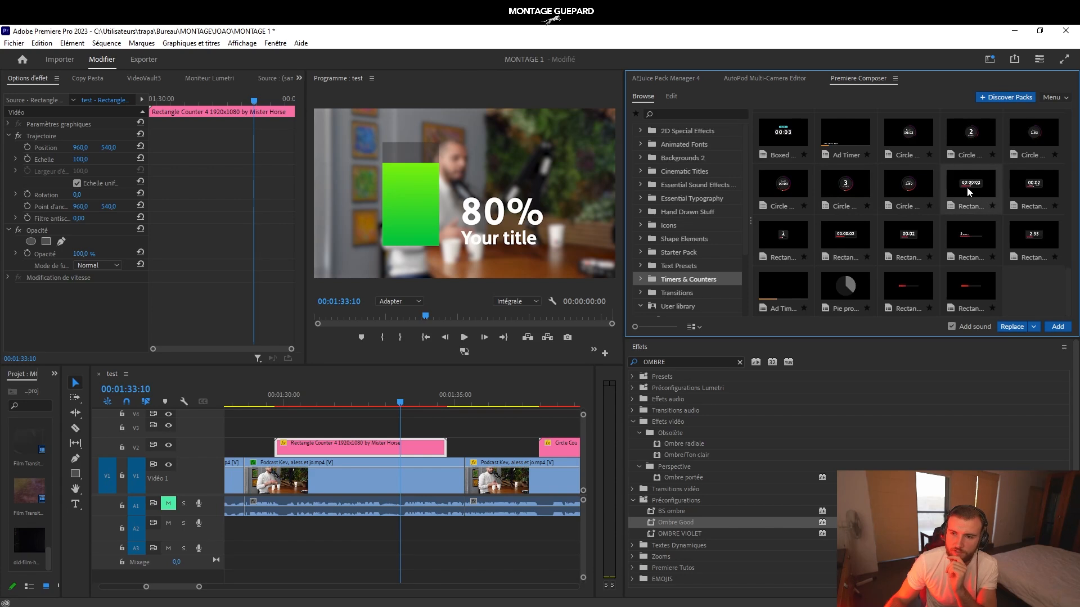
{"action": "left_click_drag", "start_coordinate": [851, 290], "coordinate": [277, 434]}
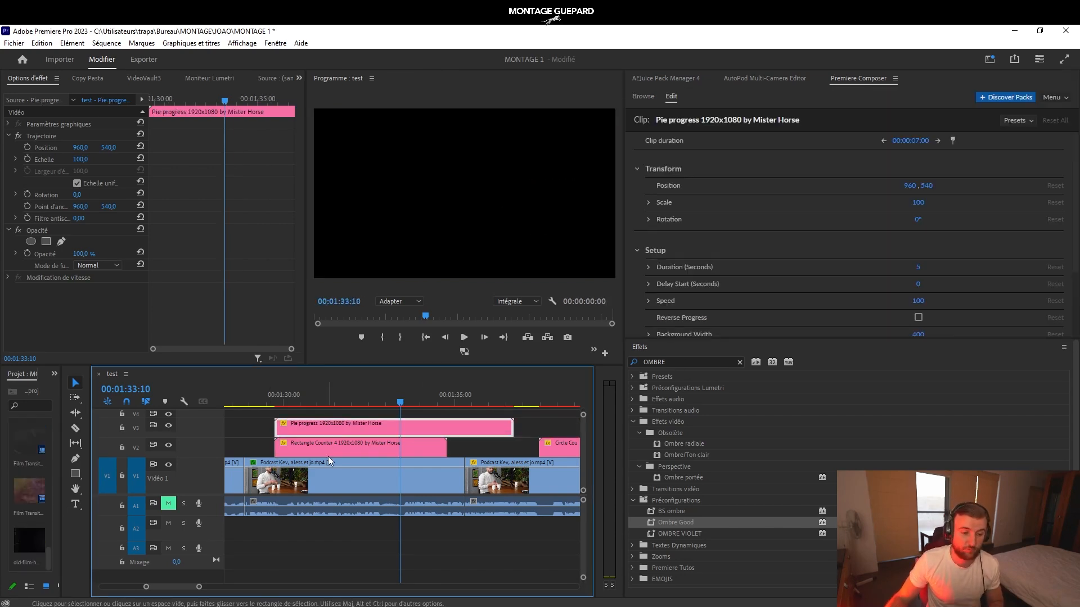
Delete the rectangle counter beneath the pie progress clip and scrub through the pie animation
{"action": "scroll", "coordinate": [328, 456], "scroll_direction": "down", "scroll_amount": 2}
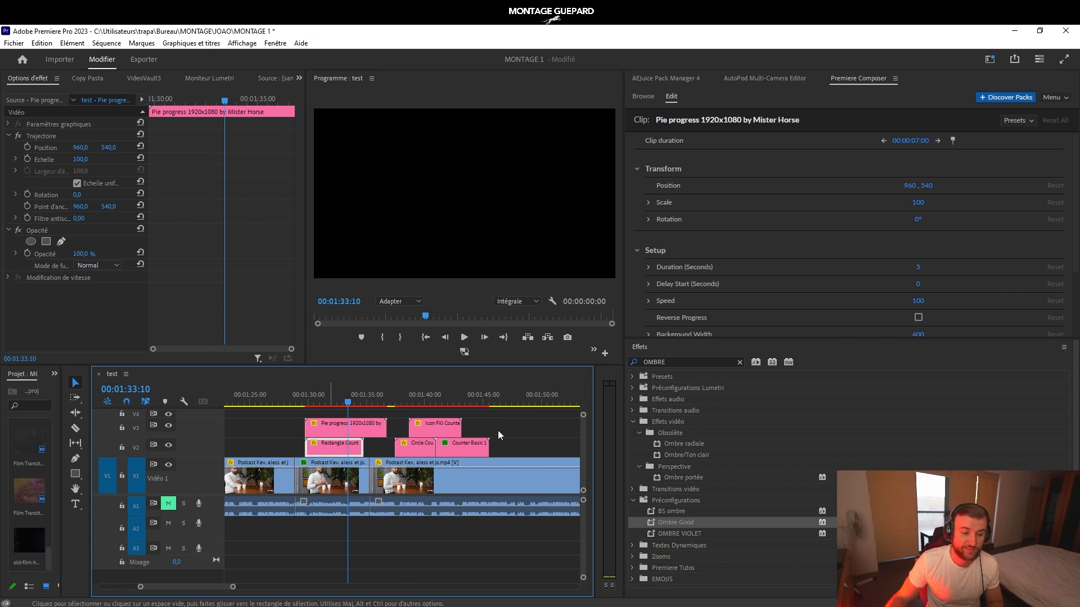
{"action": "left_click_drag", "start_coordinate": [498, 431], "coordinate": [514, 429]}
{"action": "left_click", "coordinate": [327, 397]}
{"action": "scroll", "coordinate": [338, 424], "scroll_direction": "up", "scroll_amount": 2}
{"action": "left_click_drag", "start_coordinate": [287, 397], "coordinate": [345, 397]}
Set the pie progress background colour to bright green and raise the opacity of its colours
{"action": "left_click", "coordinate": [364, 434]}
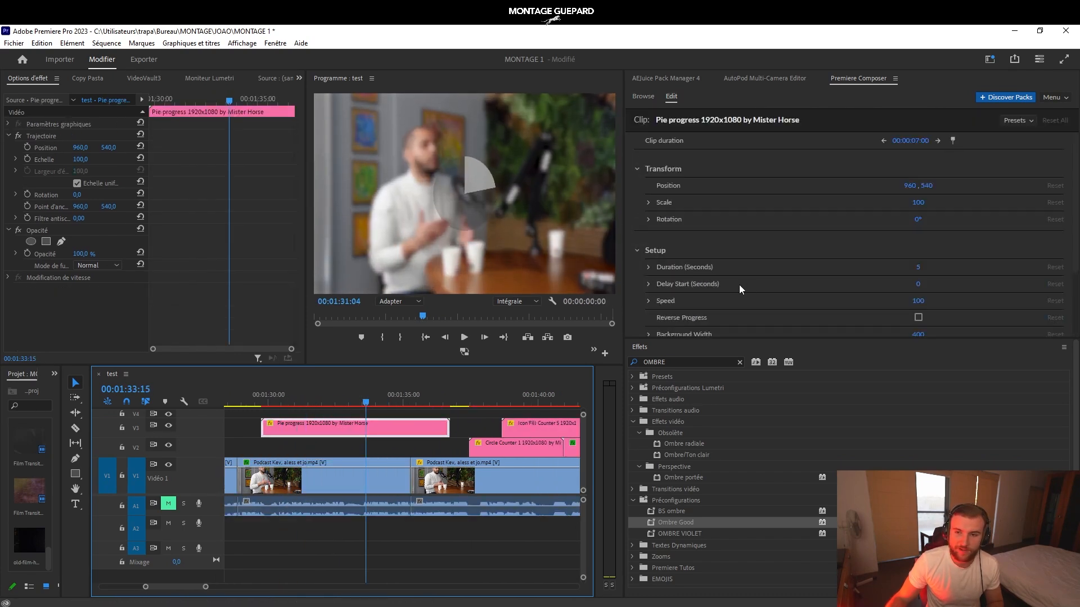
{"action": "scroll", "coordinate": [832, 284], "scroll_direction": "down", "scroll_amount": 3}
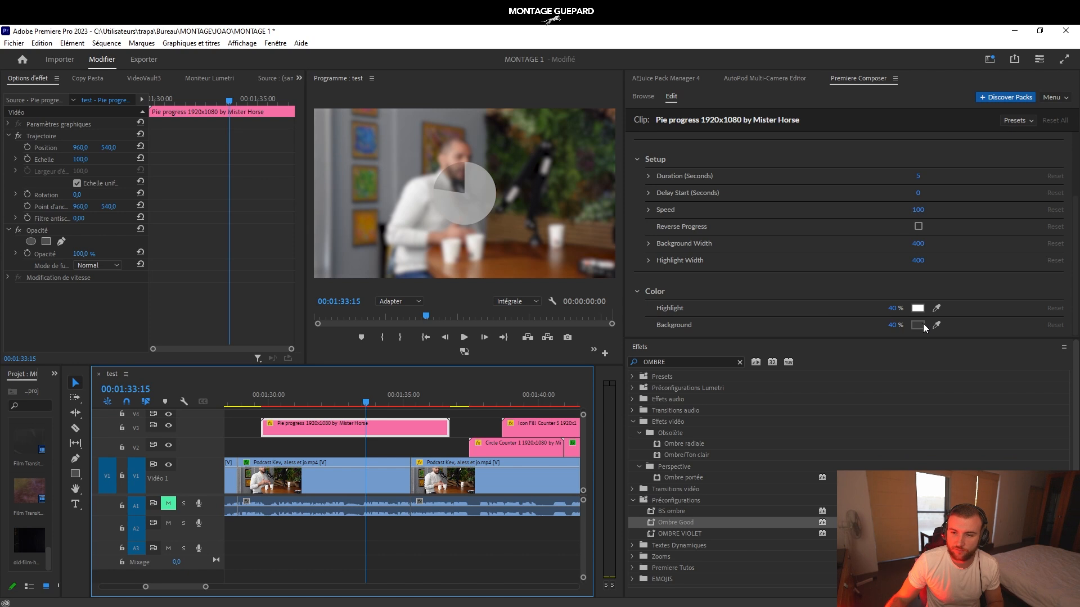
{"action": "left_click", "coordinate": [919, 324]}
{"action": "key", "text": "Return"}
Set the pie progress Speed to 300 and play the animation from near the clip's start
{"action": "left_click", "coordinate": [924, 244]}
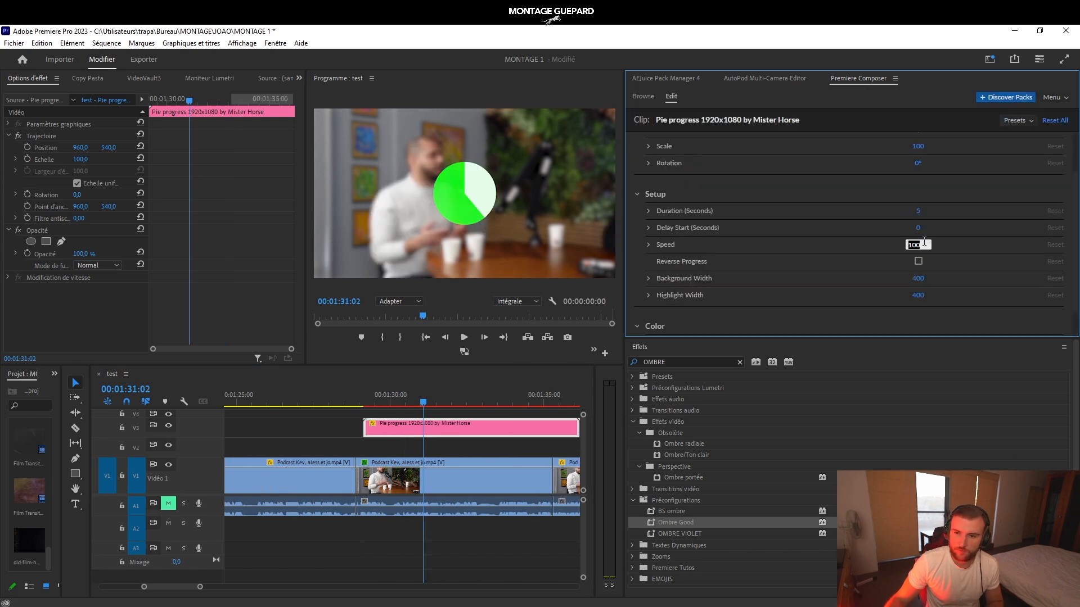
{"action": "type", "text": "300"}
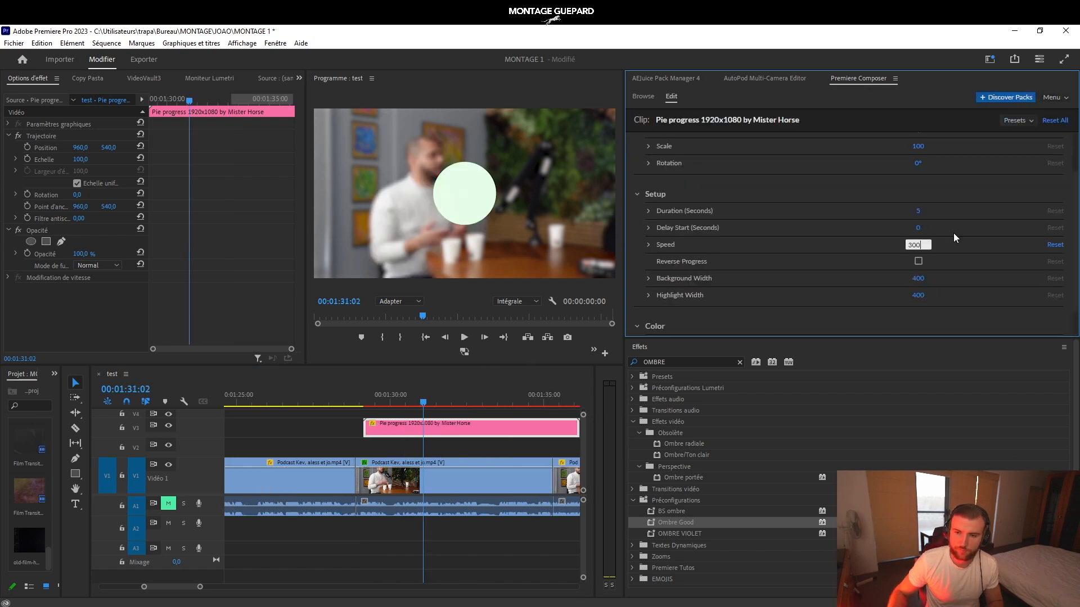
{"action": "left_click", "coordinate": [490, 440]}
{"action": "left_click_drag", "start_coordinate": [423, 402], "coordinate": [369, 404]}
{"action": "key", "text": "space"}
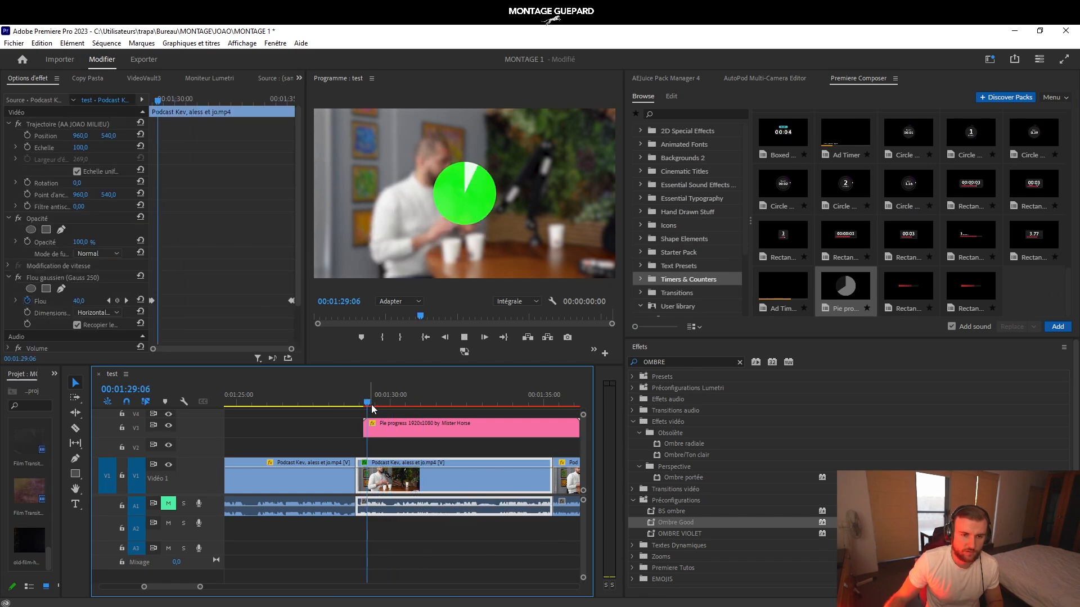